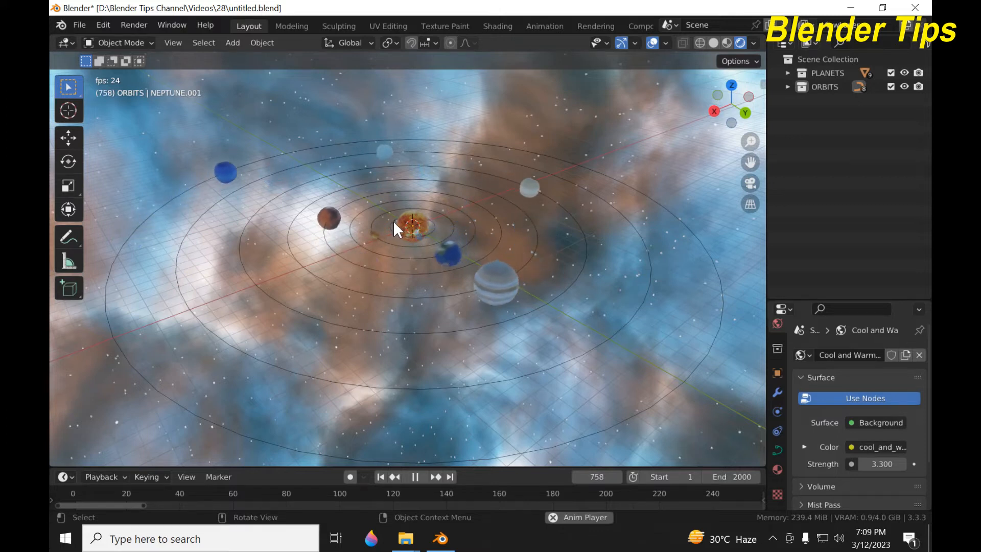
{"action": "middle_click_drag", "start_coordinate": [434, 253], "coordinate": [407, 258]}
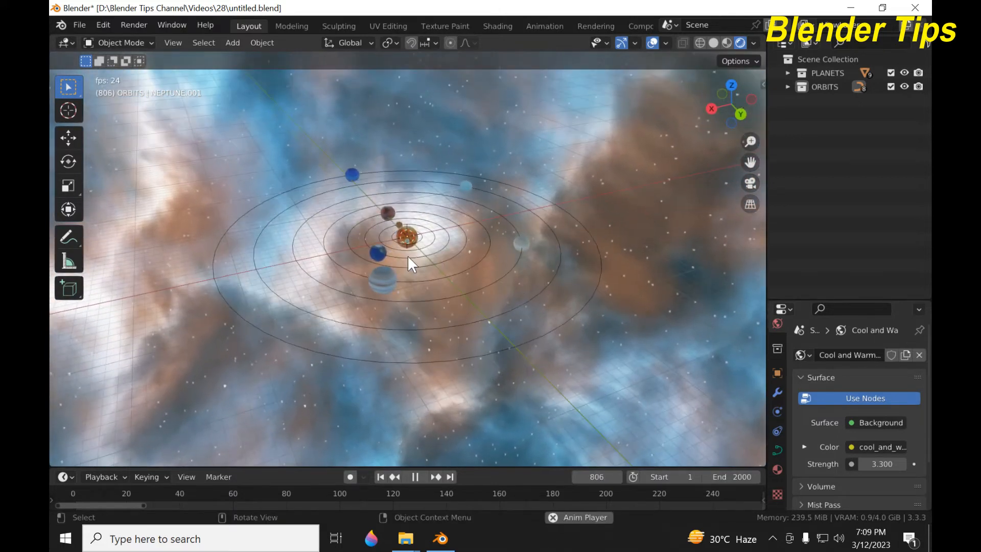
{"action": "scroll", "coordinate": [409, 256], "scroll_direction": "up", "scroll_amount": 5}
{"action": "scroll", "coordinate": [417, 251], "scroll_direction": "down", "scroll_amount": 3}
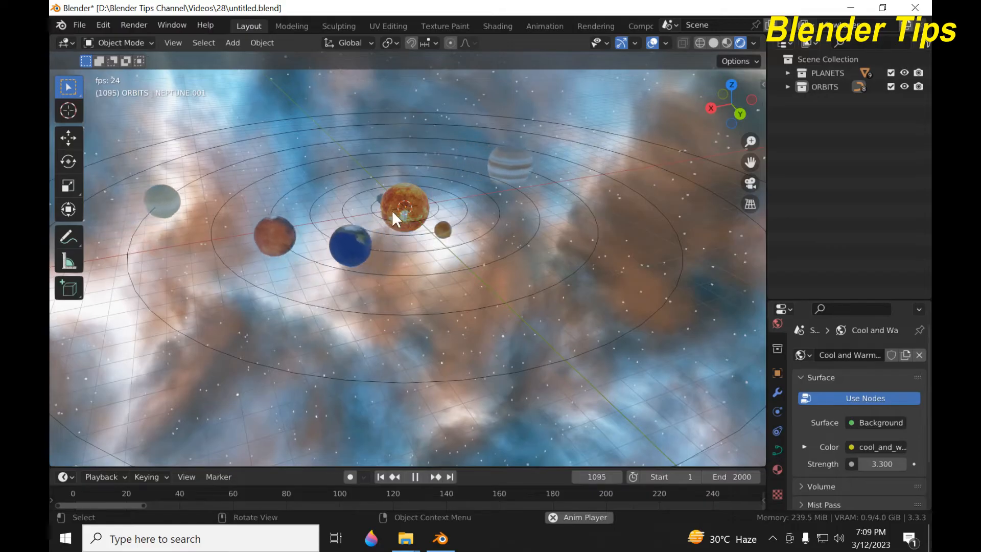
{"action": "scroll", "coordinate": [471, 248], "scroll_direction": "up", "scroll_amount": 2}
{"action": "scroll", "coordinate": [471, 249], "scroll_direction": "up", "scroll_amount": 3}
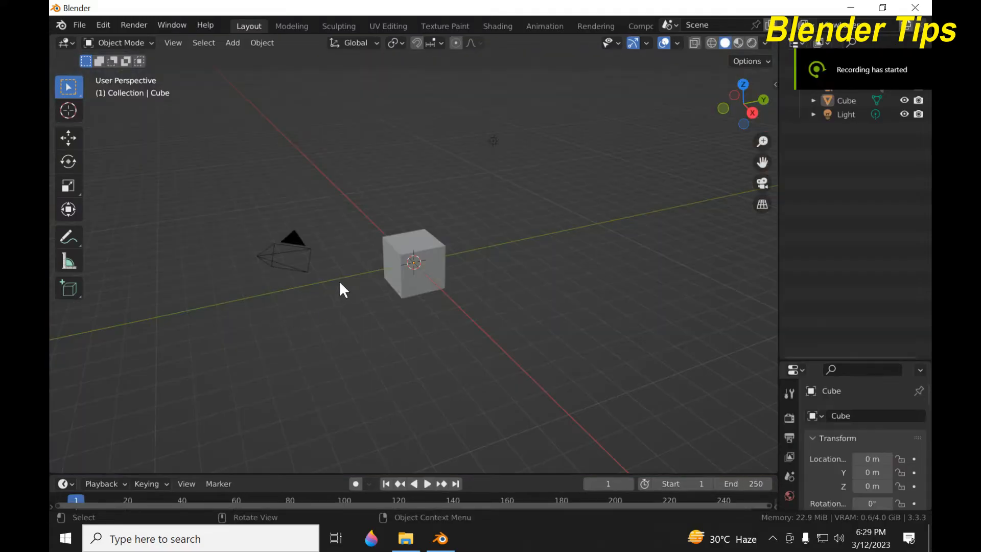
Delete the default camera, cube and light, and rename the default collection PLANETS
{"action": "left_click_drag", "start_coordinate": [223, 177], "coordinate": [524, 295]}
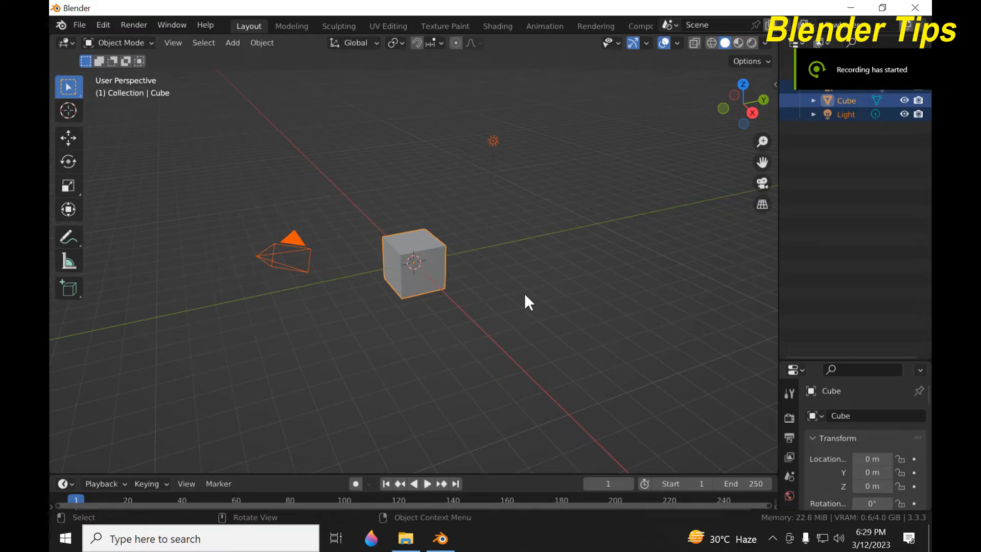
{"action": "key", "text": "Delete"}
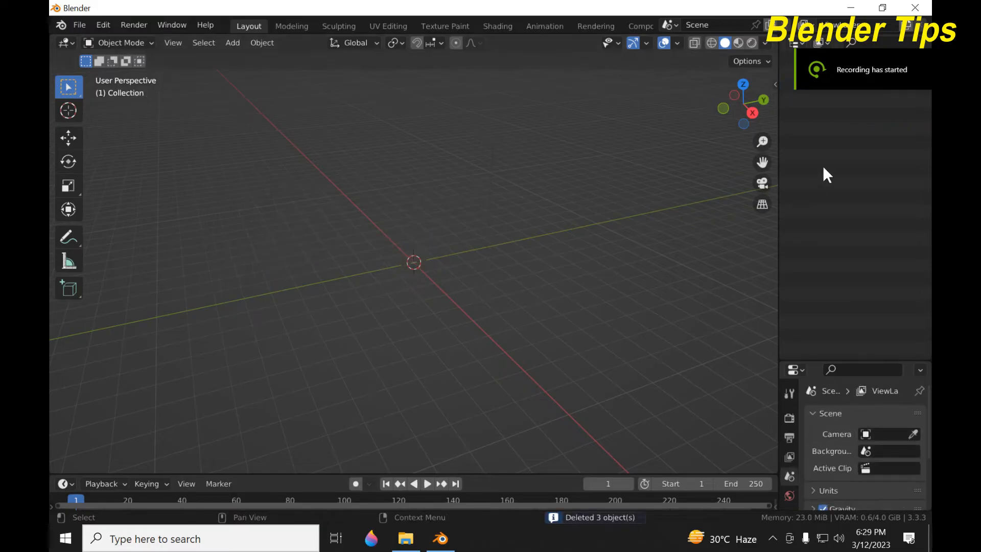
{"action": "left_click", "coordinate": [833, 81]}
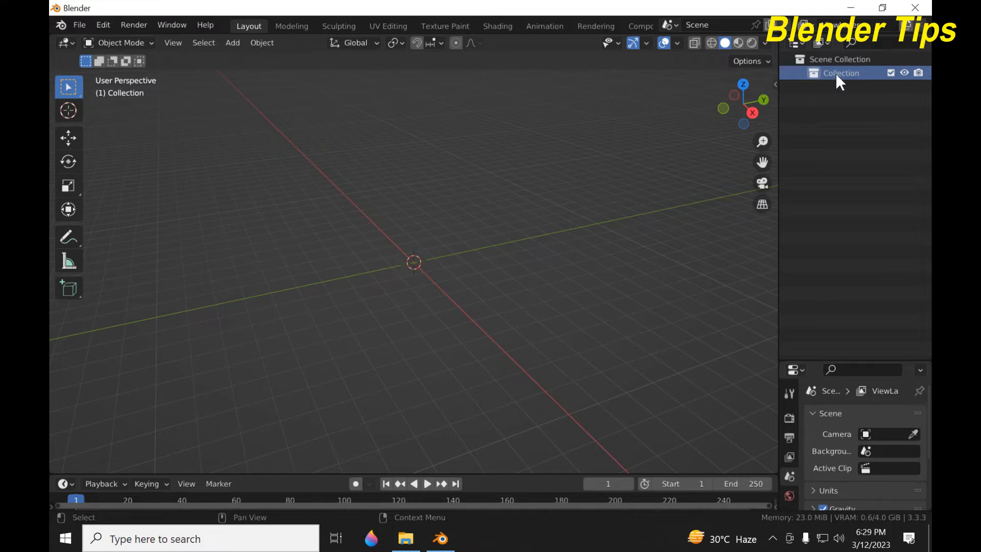
{"action": "double_click", "coordinate": [840, 73]}
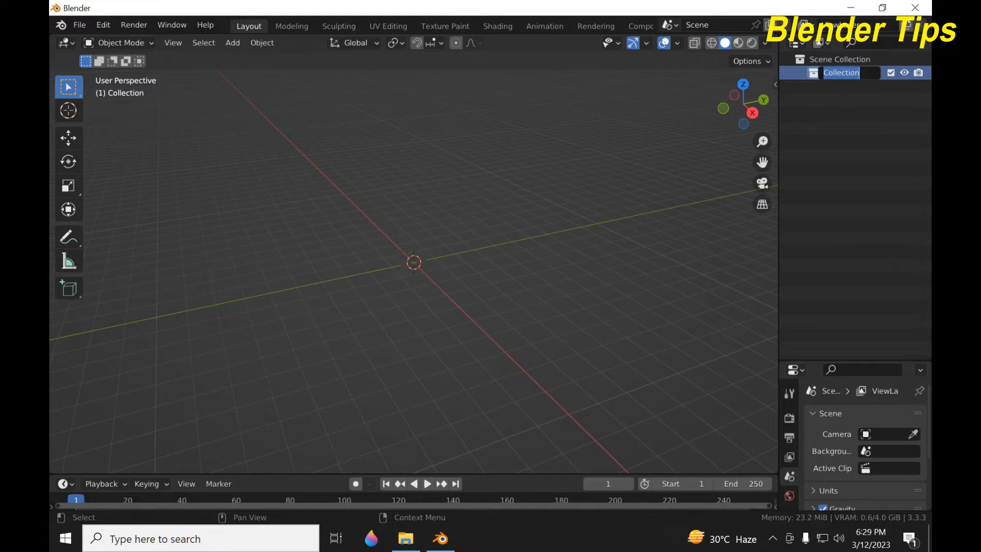
{"action": "type", "text": "PLANETS"}
{"action": "key", "text": "Return"}
Create a new collection named ORBITS inside PLANETS, and make PLANETS the active collection again
{"action": "right_click", "coordinate": [834, 114]}
{"action": "left_click", "coordinate": [834, 118]}
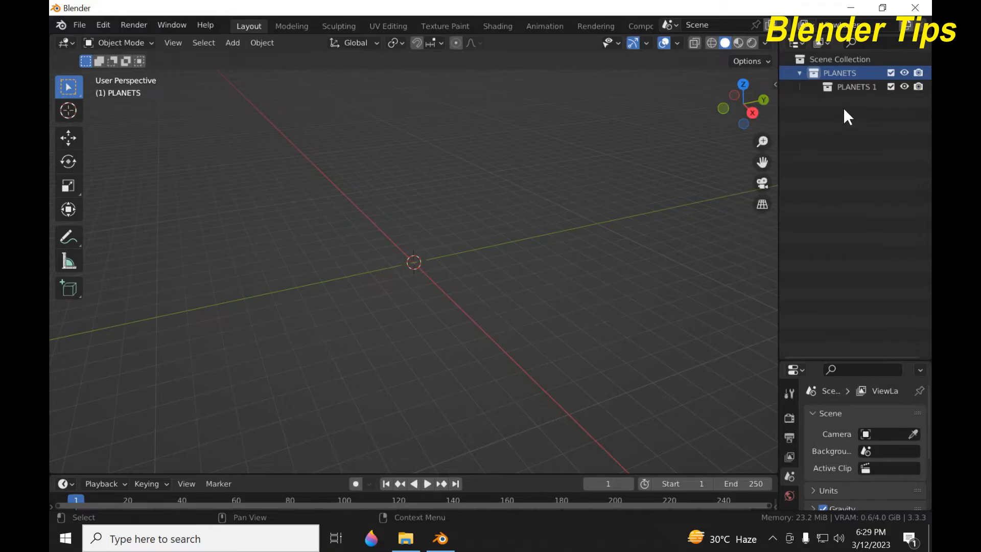
{"action": "left_click", "coordinate": [854, 87]}
{"action": "double_click", "coordinate": [855, 87]}
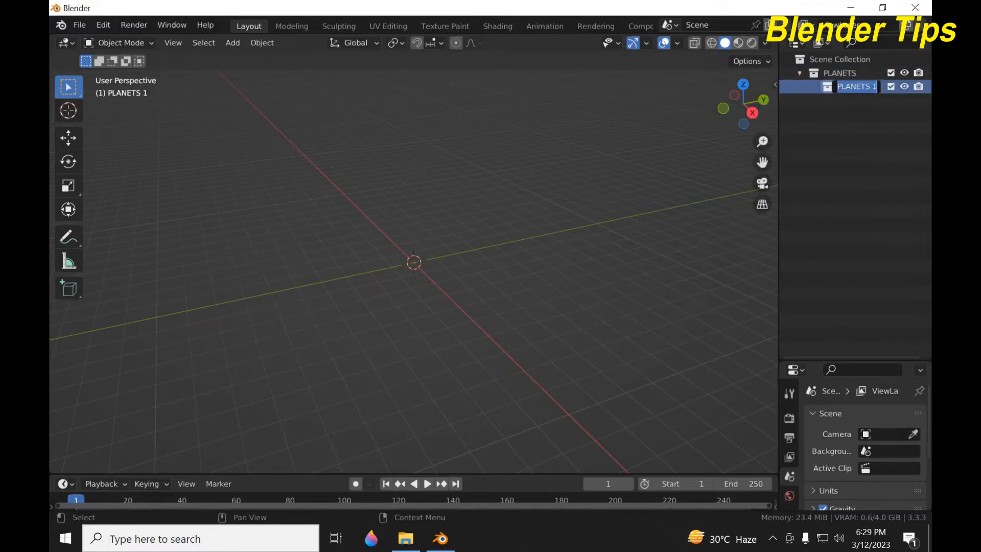
{"action": "type", "text": "ORBITS"}
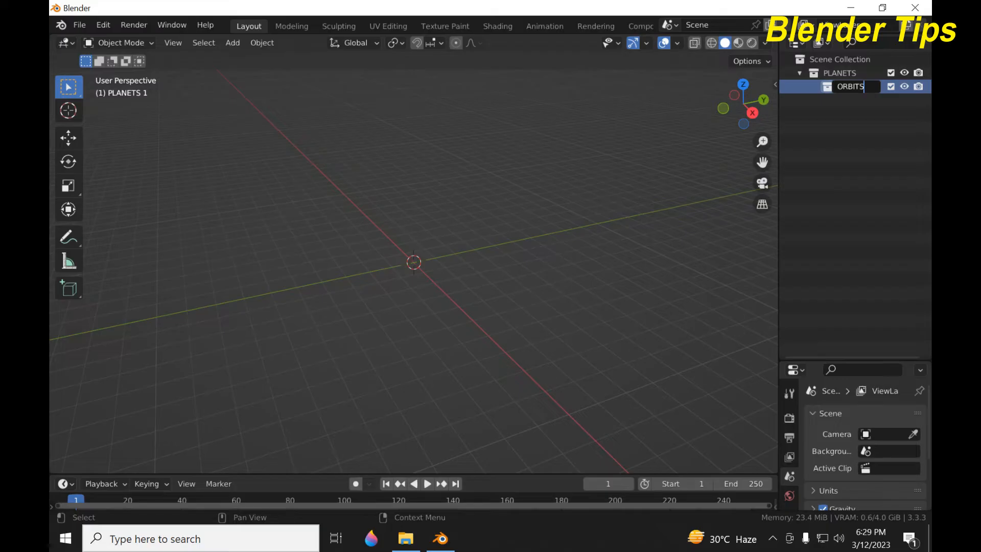
{"action": "key", "text": "Return"}
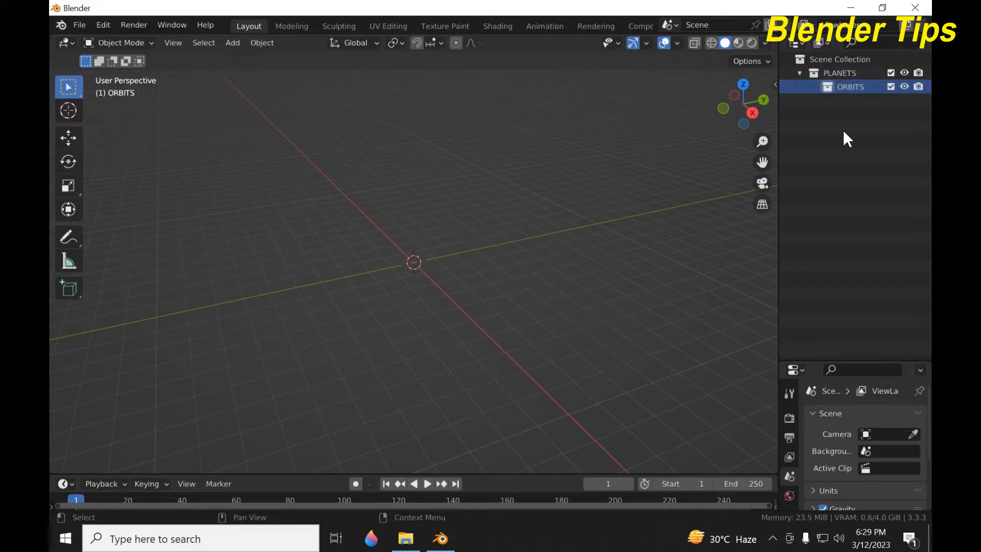
{"action": "left_click", "coordinate": [838, 73]}
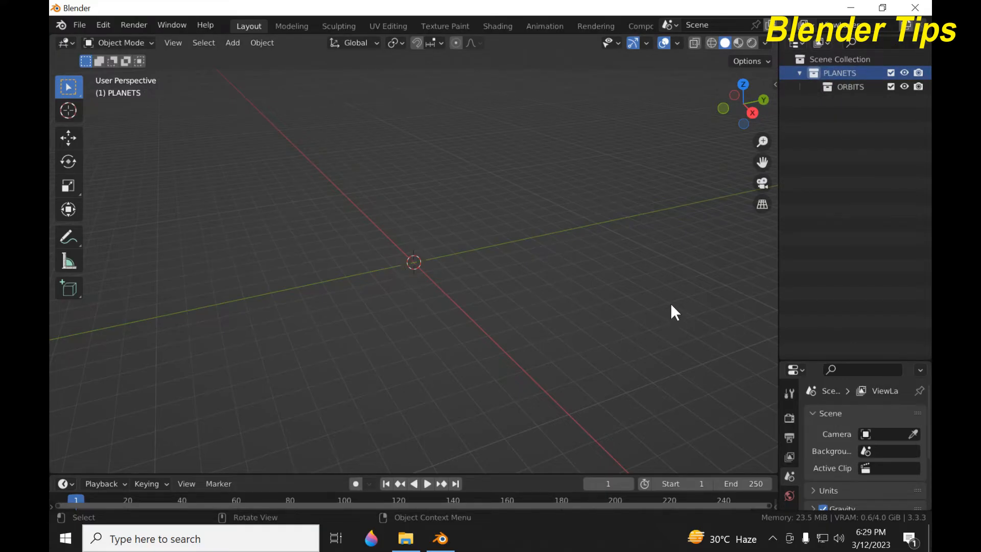
Enable the Screencast Keys overlay in the 3D viewport with its existing settings
{"action": "key", "text": "n"}
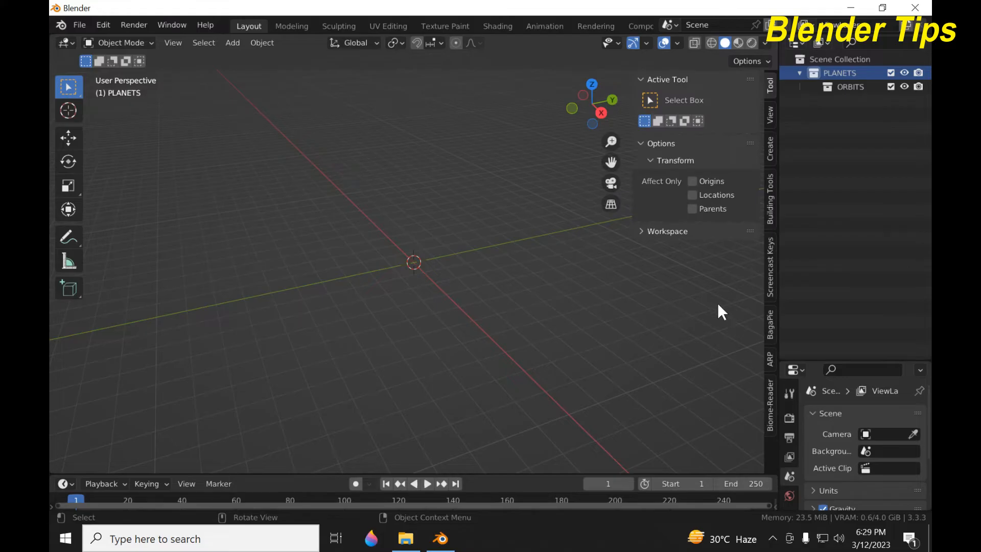
{"action": "left_click", "coordinate": [770, 283]}
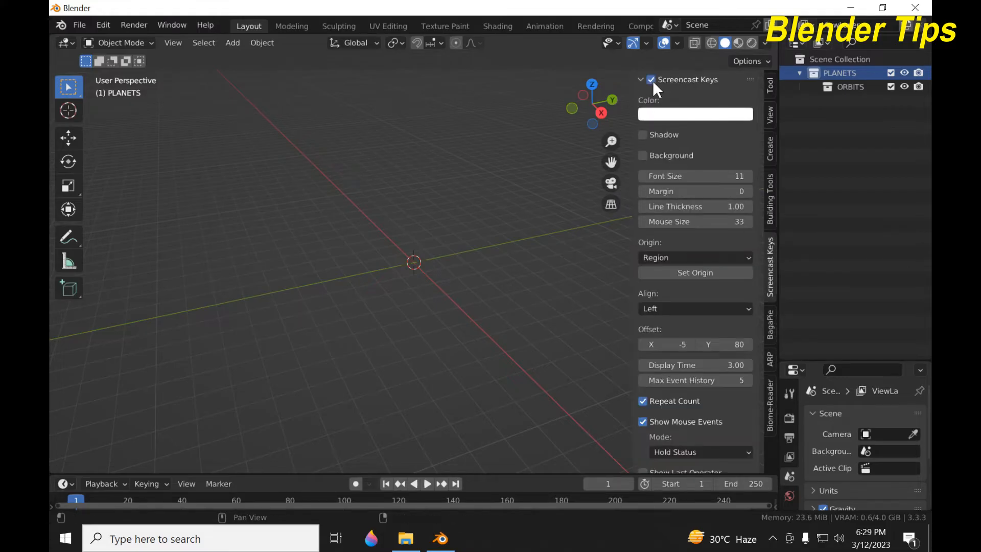
{"action": "key", "text": "n"}
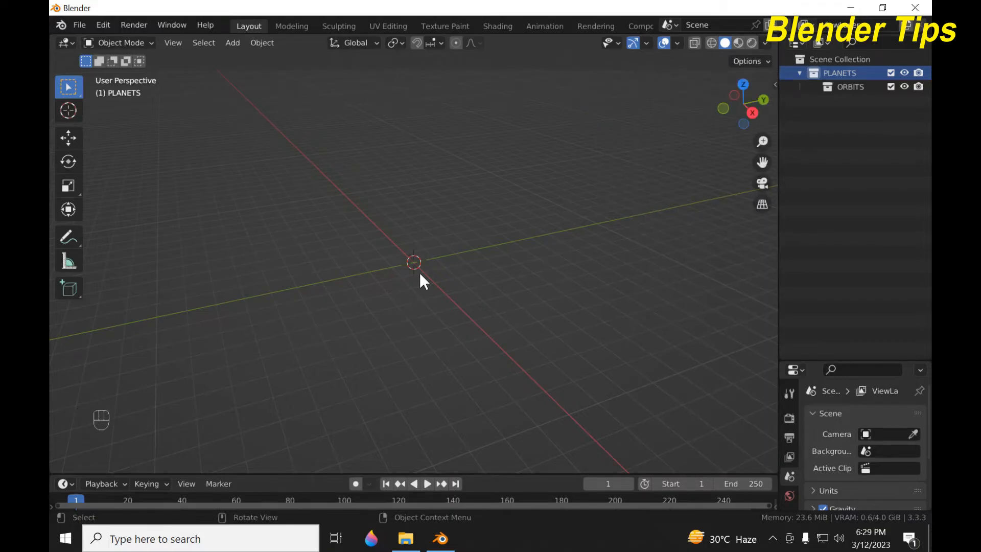
Add a UV sphere at the world origin in the PLANETS collection and shade it smooth
{"action": "key", "text": "shift+a"}
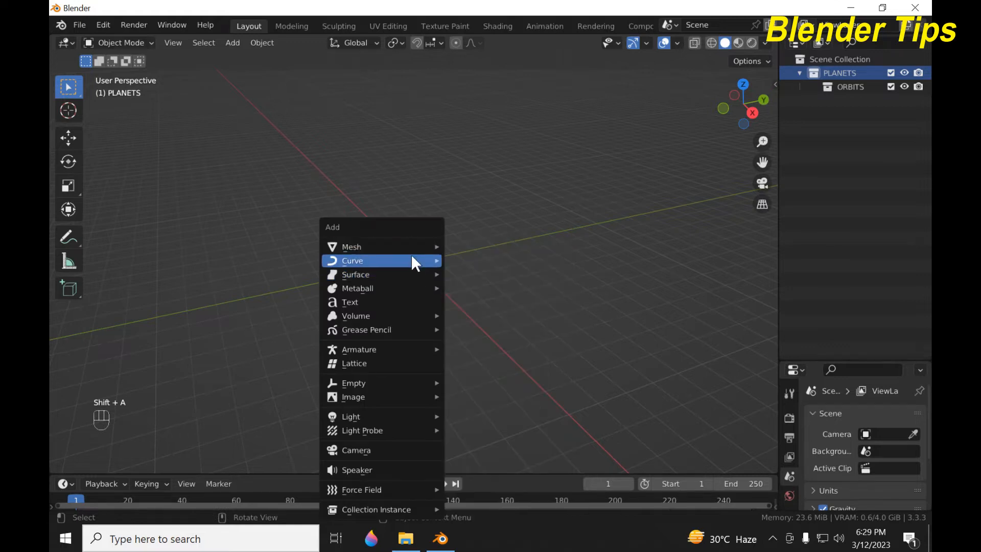
{"action": "mouse_move", "coordinate": [425, 245]}
{"action": "left_click", "coordinate": [480, 287]}
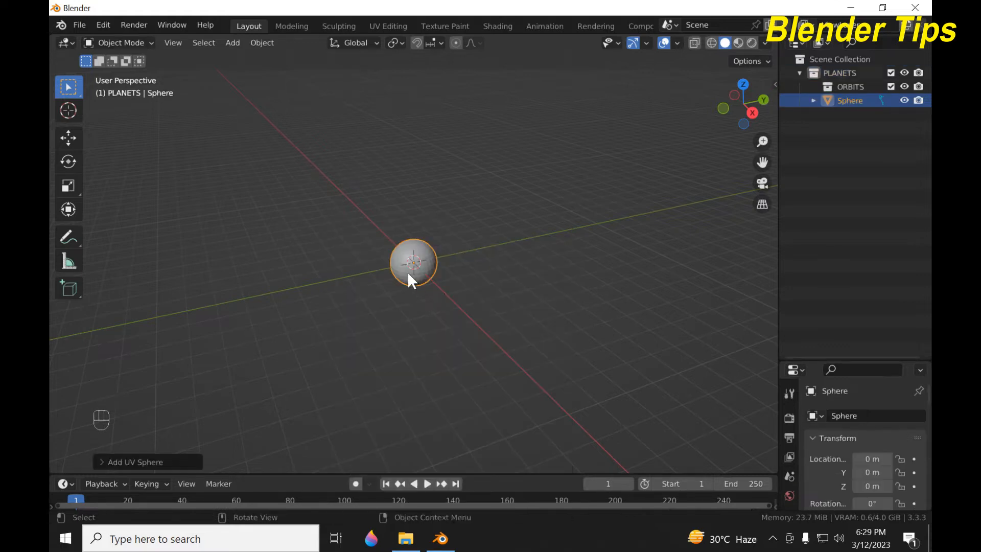
{"action": "scroll", "coordinate": [407, 271], "scroll_direction": "up", "scroll_amount": 3}
{"action": "right_click", "coordinate": [387, 250]}
{"action": "left_click", "coordinate": [358, 248]}
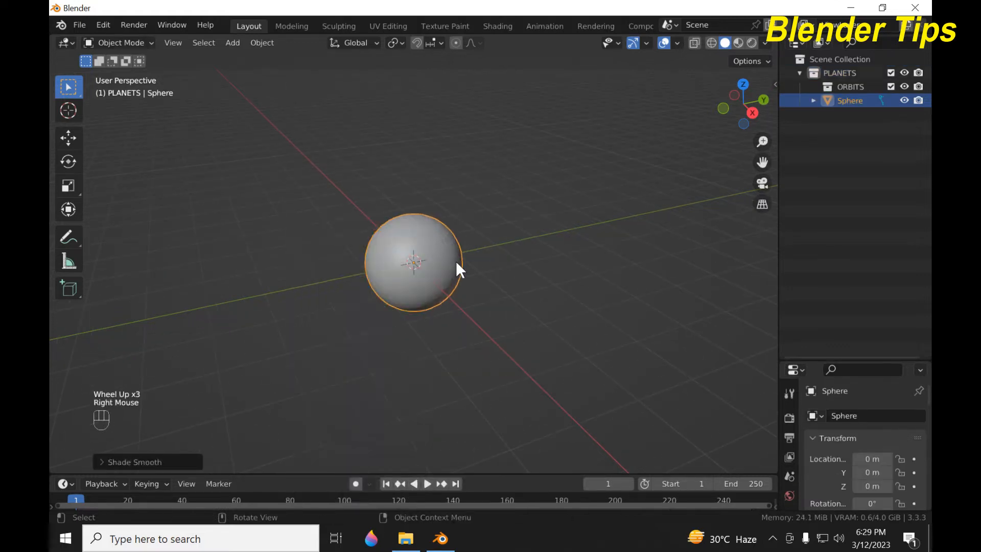
Duplicate the smooth sphere in place eight times so PLANETS holds nine overlapping spheres
{"action": "scroll", "coordinate": [416, 266], "scroll_direction": "down", "scroll_amount": 3}
{"action": "scroll", "coordinate": [413, 266], "scroll_direction": "up", "scroll_amount": 3}
{"action": "key", "text": "shift+d"}
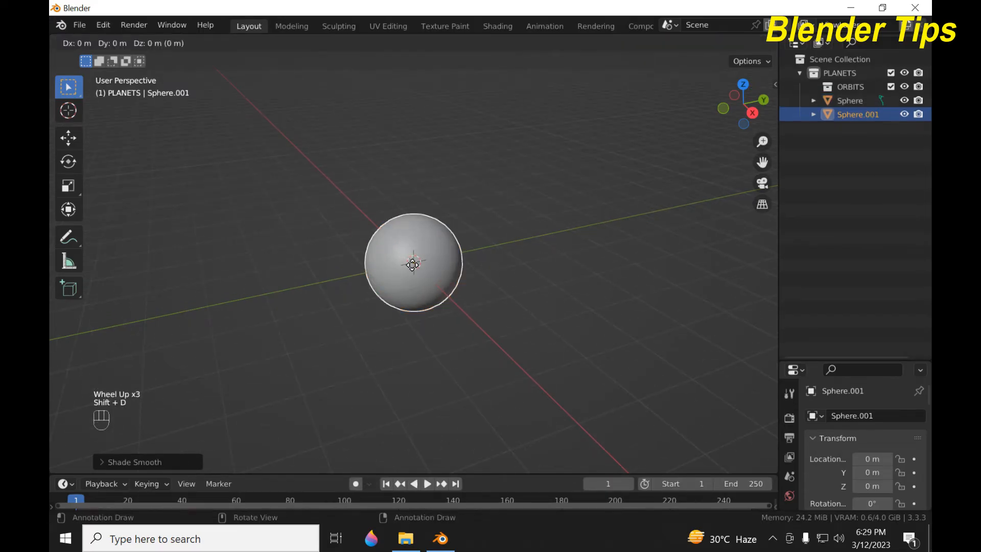
{"action": "left_click", "coordinate": [412, 264]}
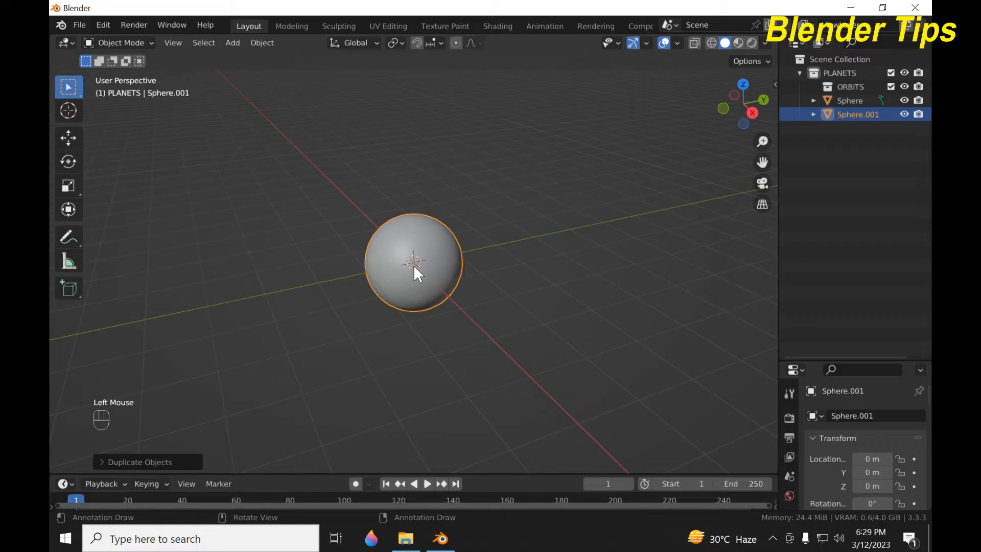
{"action": "key", "text": "shift"}
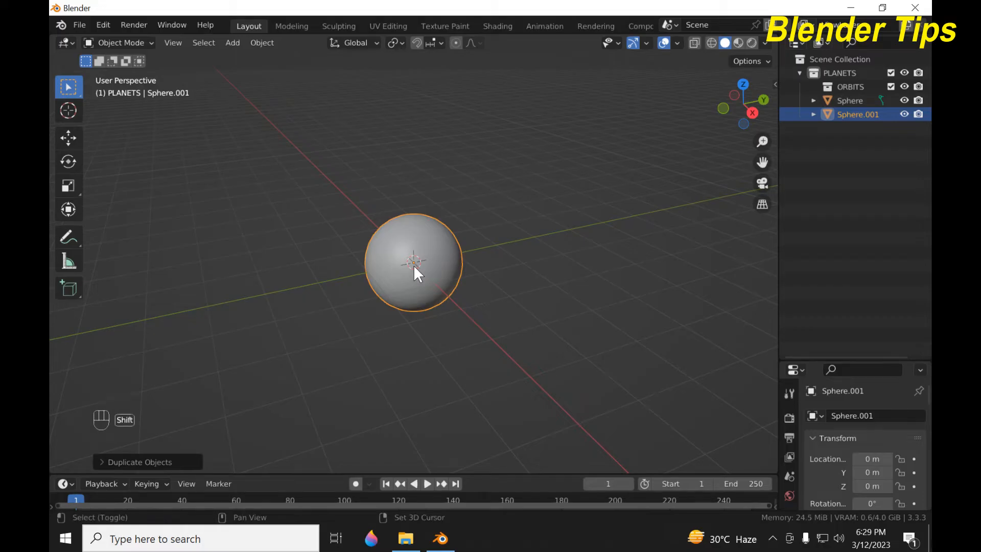
{"action": "key", "text": "shift+r"}
{"action": "key", "text": "shift+r"}
{"action": "key", "text": "shift+r"}
{"action": "key", "text": "shift+r"}
{"action": "key", "text": "shift+r"}
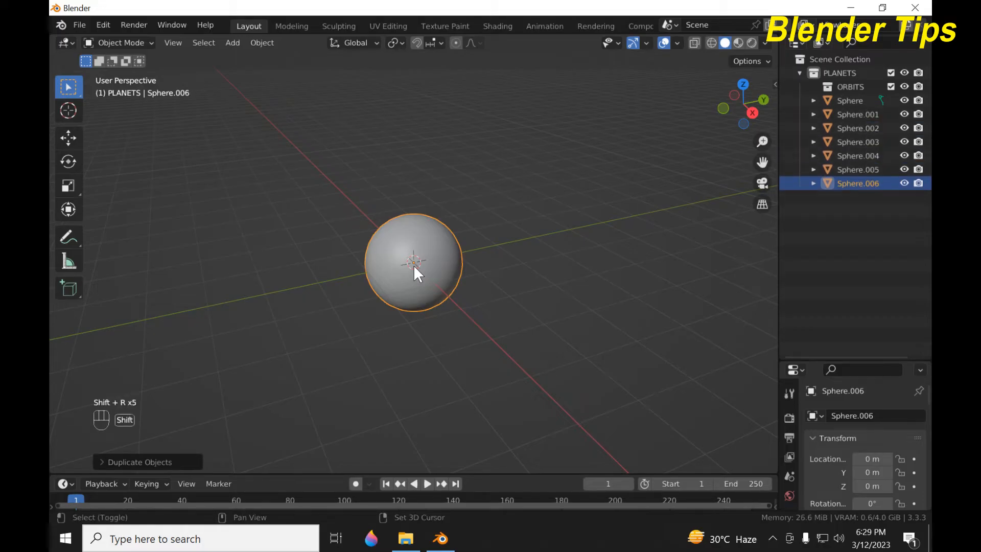
{"action": "key", "text": "shift+r"}
{"action": "key", "text": "shift+r"}
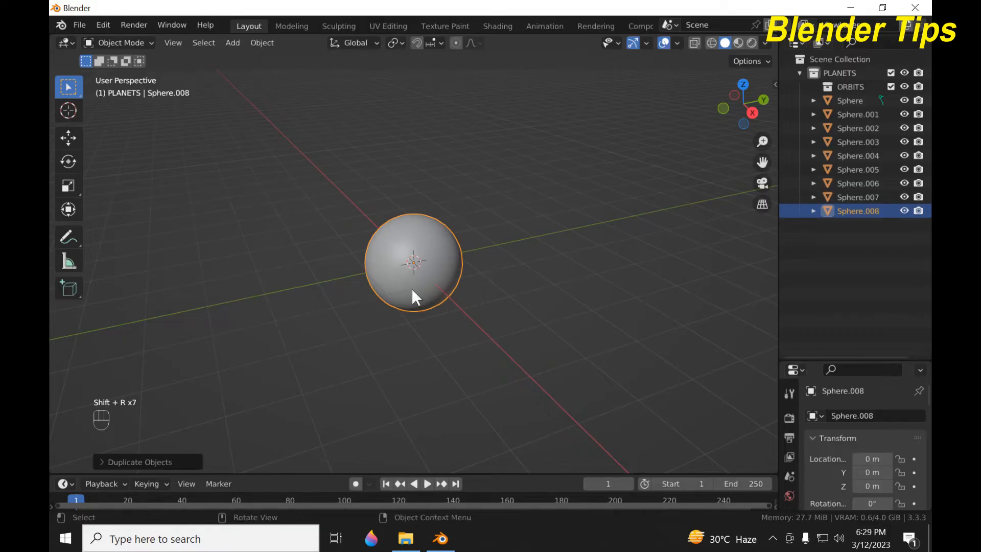
Rename the original sphere SUN and the Sphere.002 copy MERCURY
{"action": "double_click", "coordinate": [850, 101]}
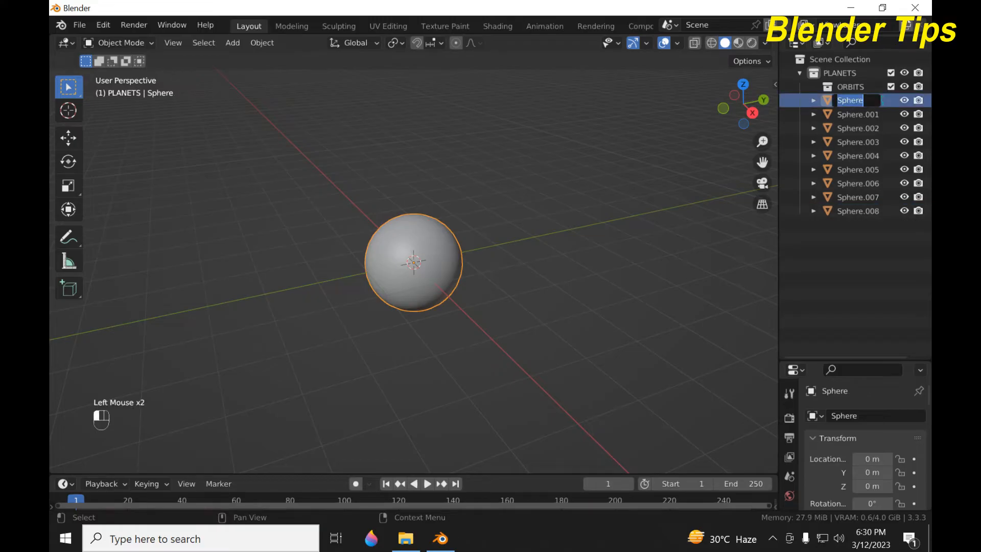
{"action": "type", "text": "SUN"}
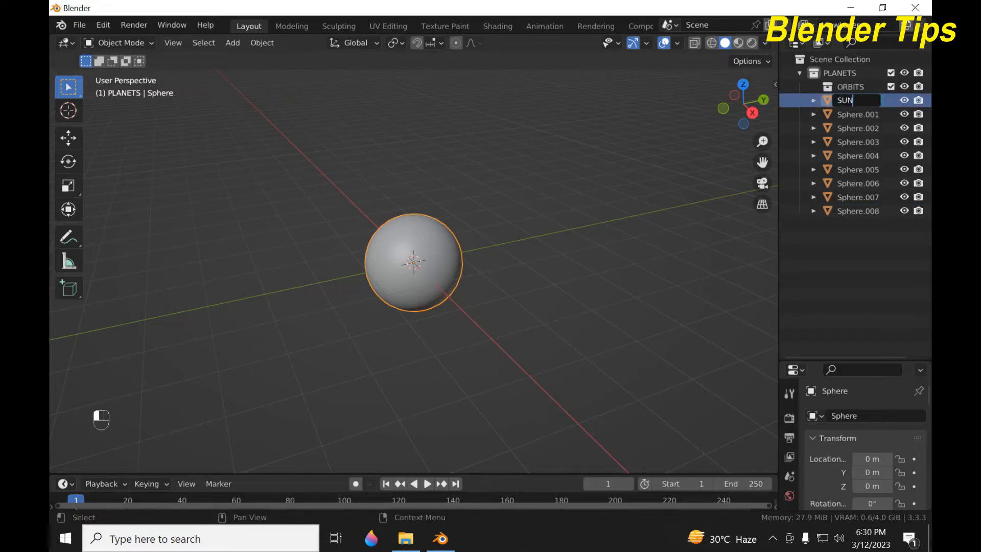
{"action": "double_click", "coordinate": [858, 114]}
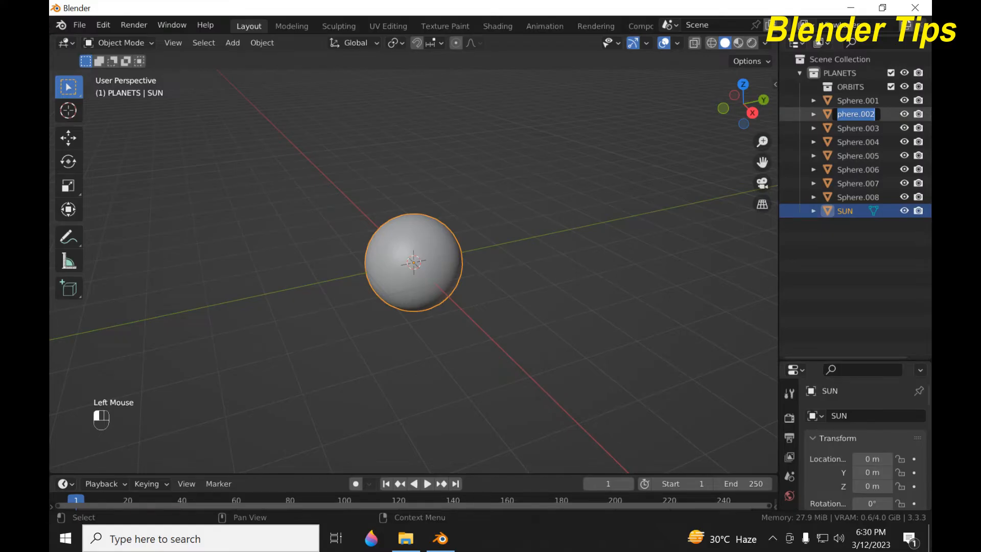
{"action": "type", "text": "MERC"}
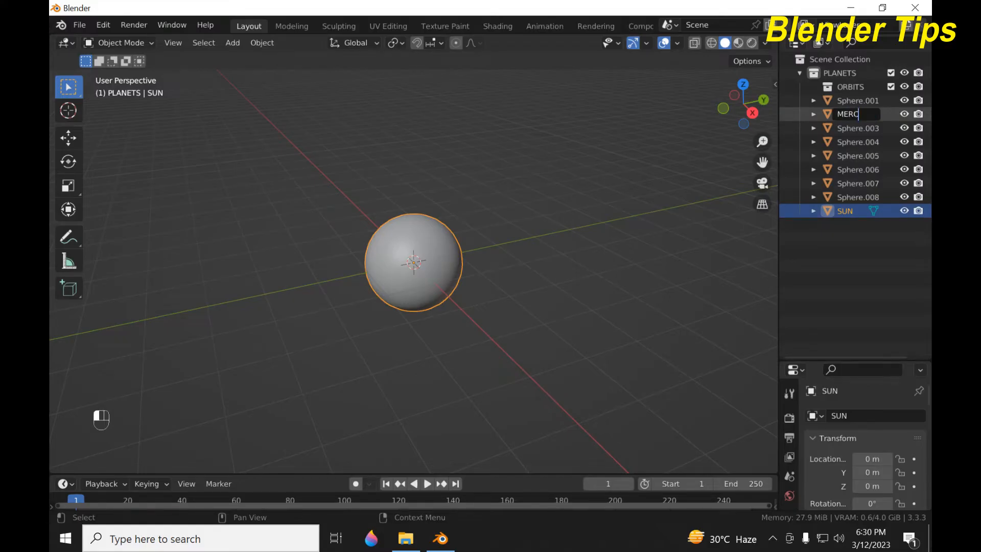
{"action": "type", "text": "URY"}
{"action": "double_click", "coordinate": [846, 102]}
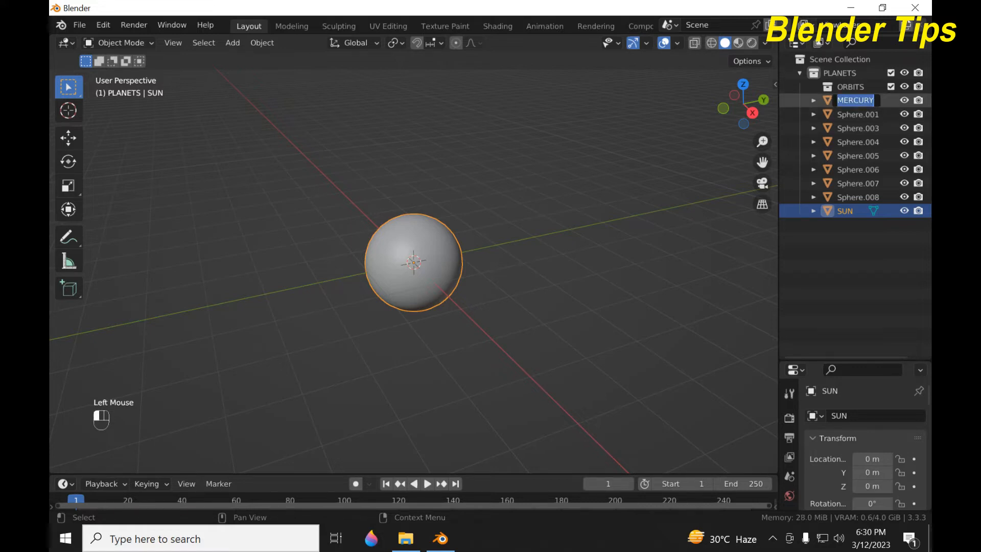
Rename Sphere.001 as VENUS and Sphere.004 as EARTH
{"action": "double_click", "coordinate": [856, 114]}
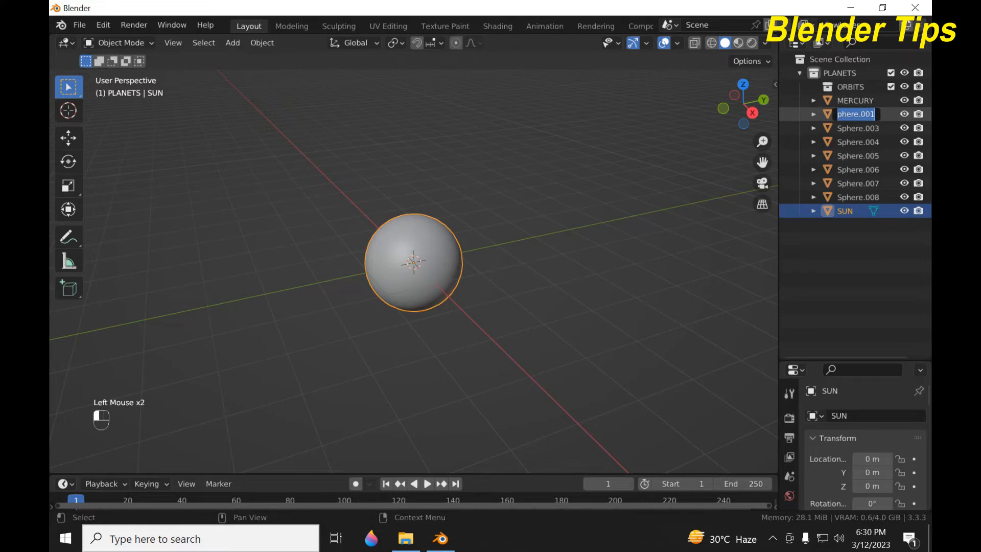
{"action": "type", "text": "VENUS"}
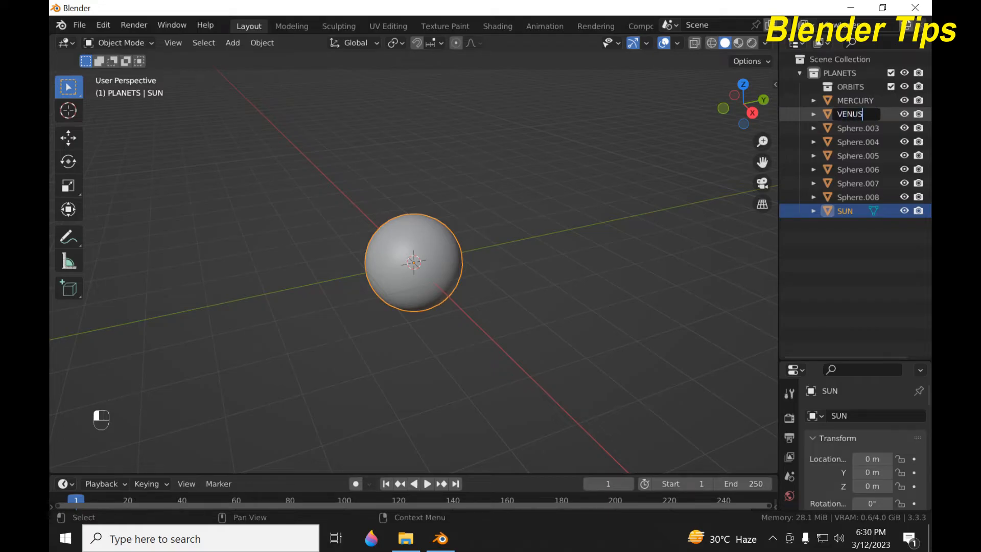
{"action": "double_click", "coordinate": [856, 128]}
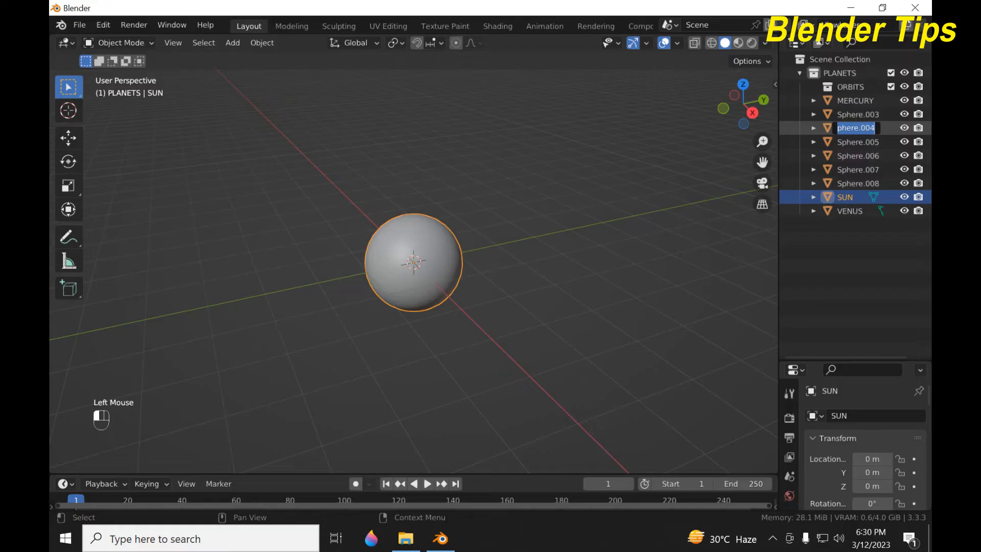
{"action": "type", "text": "E"}
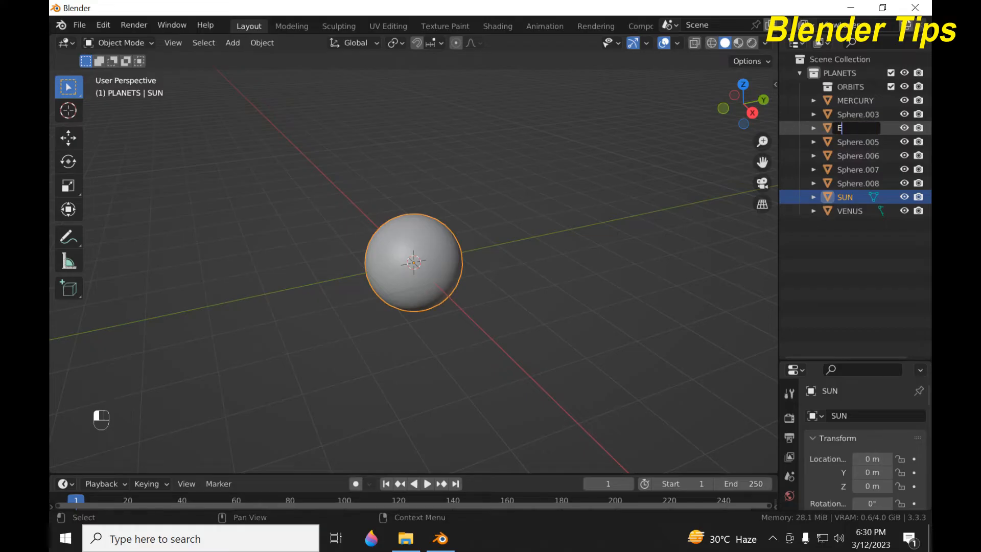
{"action": "type", "text": "ARTH"}
{"action": "key", "text": "Return"}
Rename Sphere.003 as MARS and Sphere.005 as JUPITER
{"action": "left_click", "coordinate": [842, 144]}
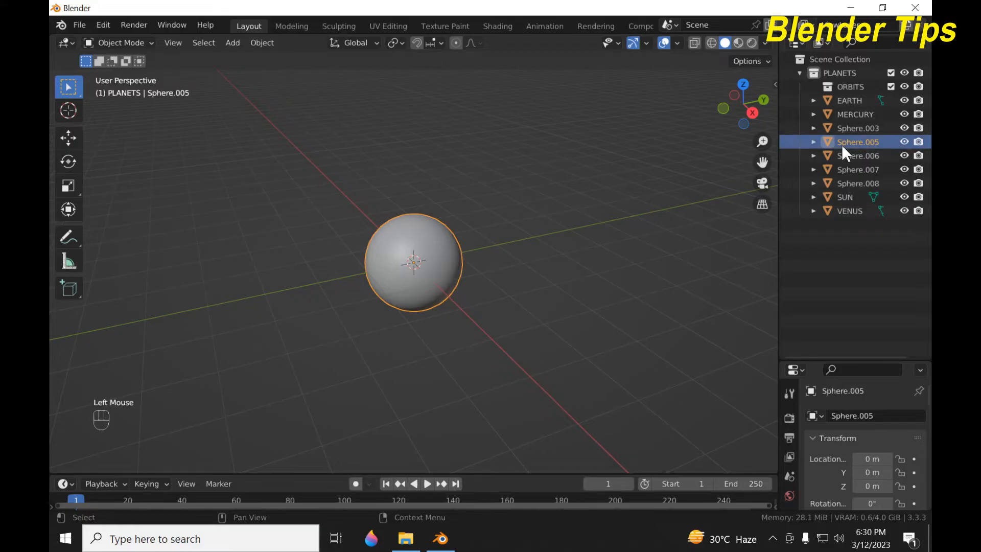
{"action": "double_click", "coordinate": [846, 129]}
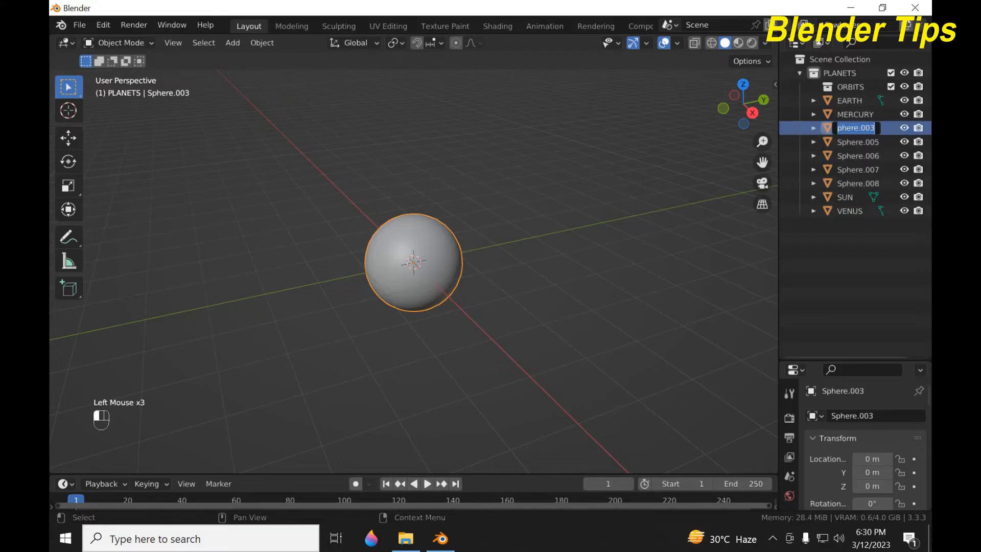
{"action": "type", "text": "MARS"}
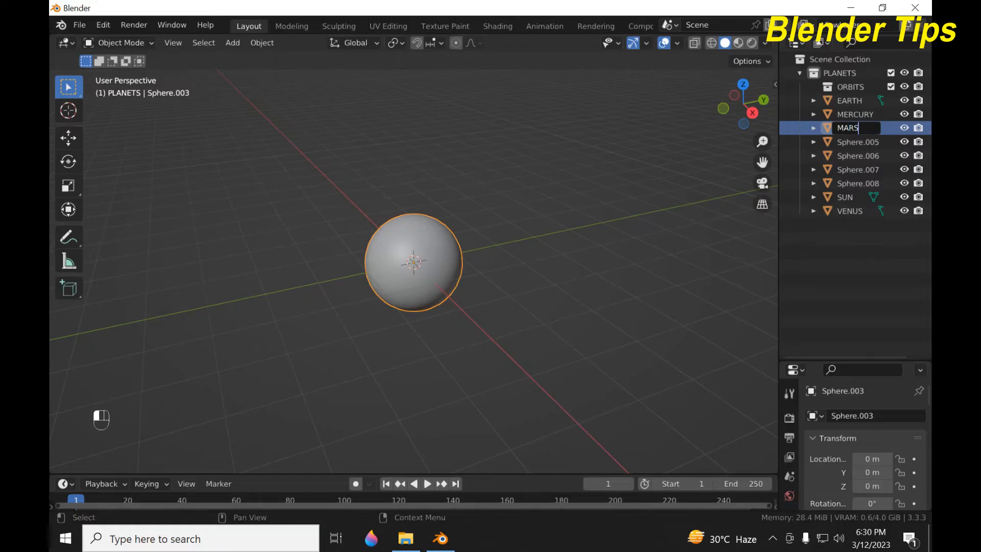
{"action": "double_click", "coordinate": [856, 142]}
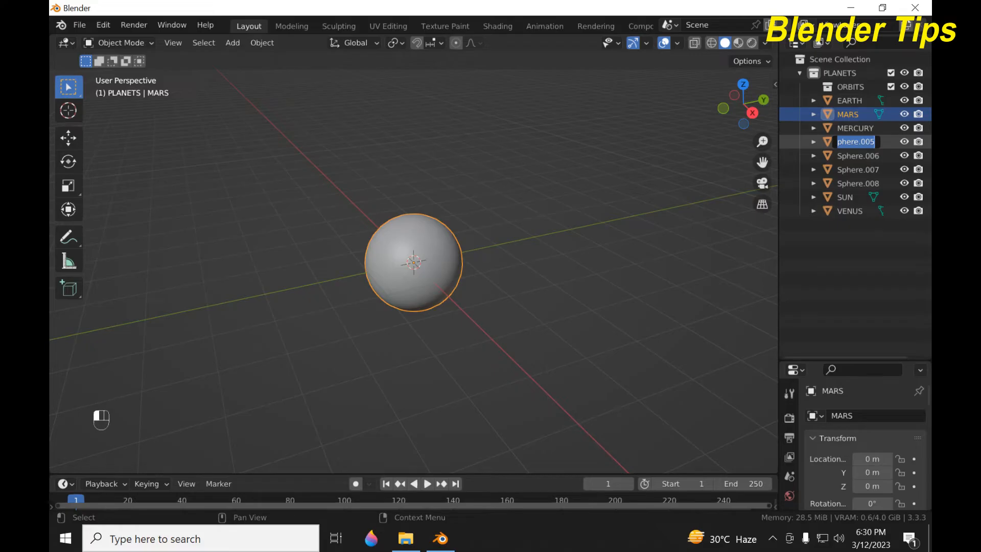
{"action": "type", "text": "JUPITER"}
Rename Sphere.006 as SATURN and Sphere.007 as URANUS
{"action": "double_click", "coordinate": [856, 155]}
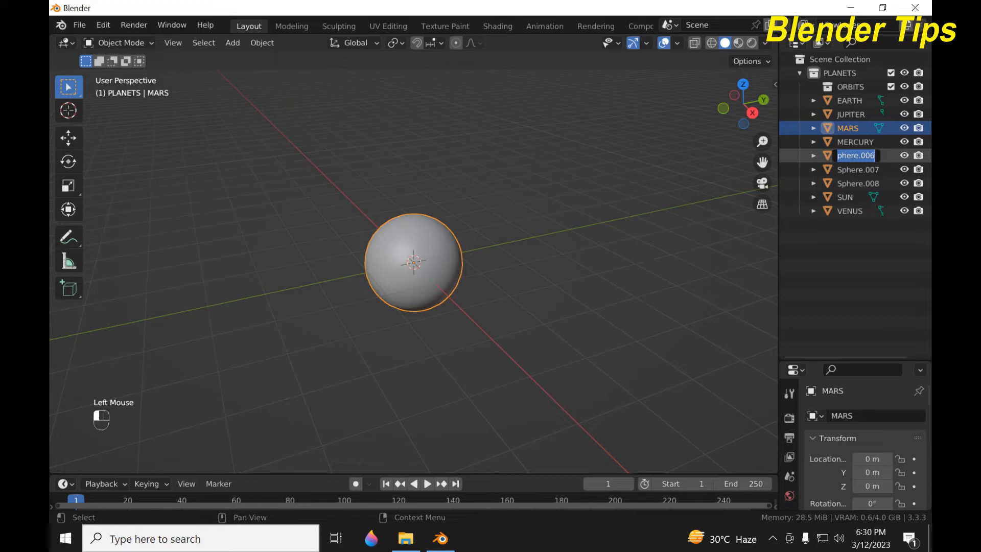
{"action": "type", "text": "SAT"}
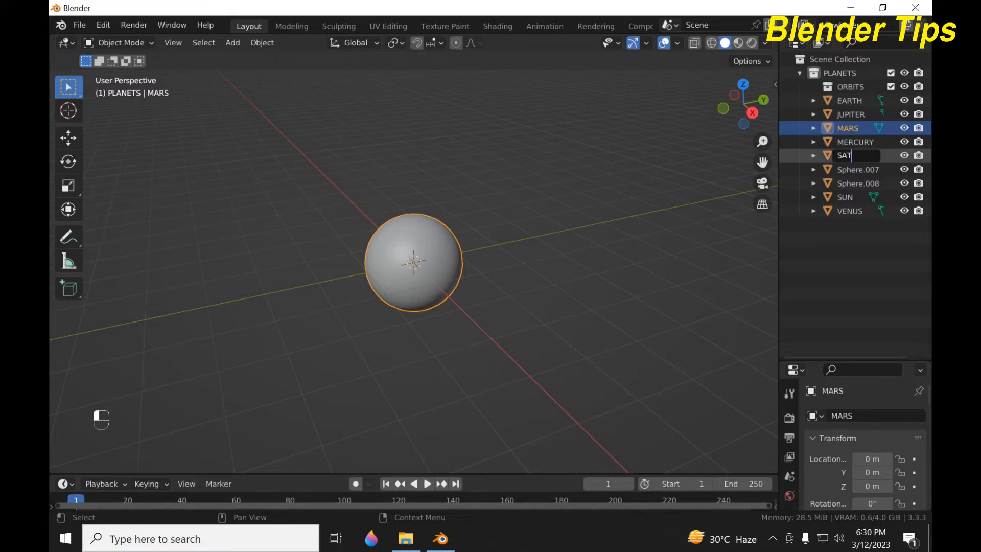
{"action": "type", "text": "URN"}
{"action": "left_click", "coordinate": [855, 169]}
{"action": "double_click", "coordinate": [856, 170]}
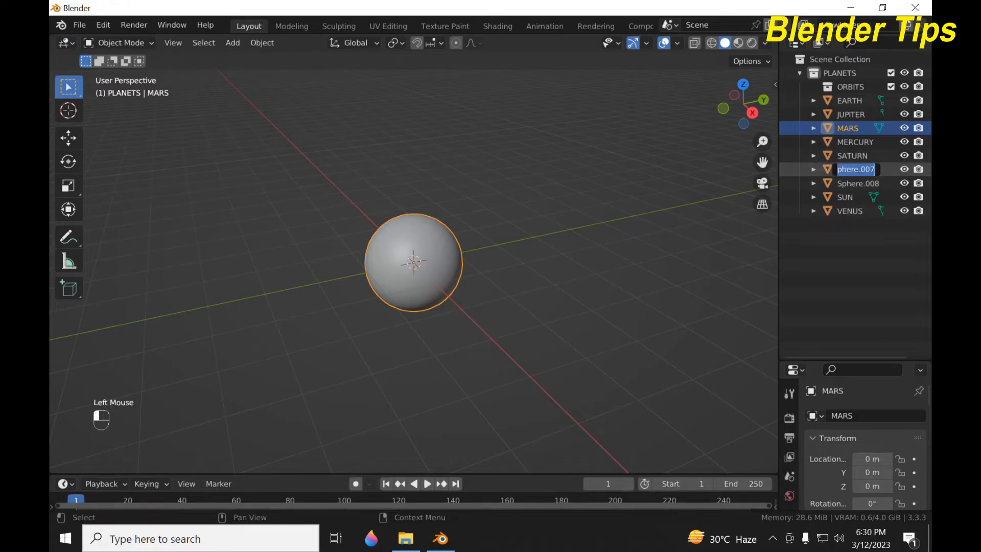
{"action": "type", "text": "URANUS"}
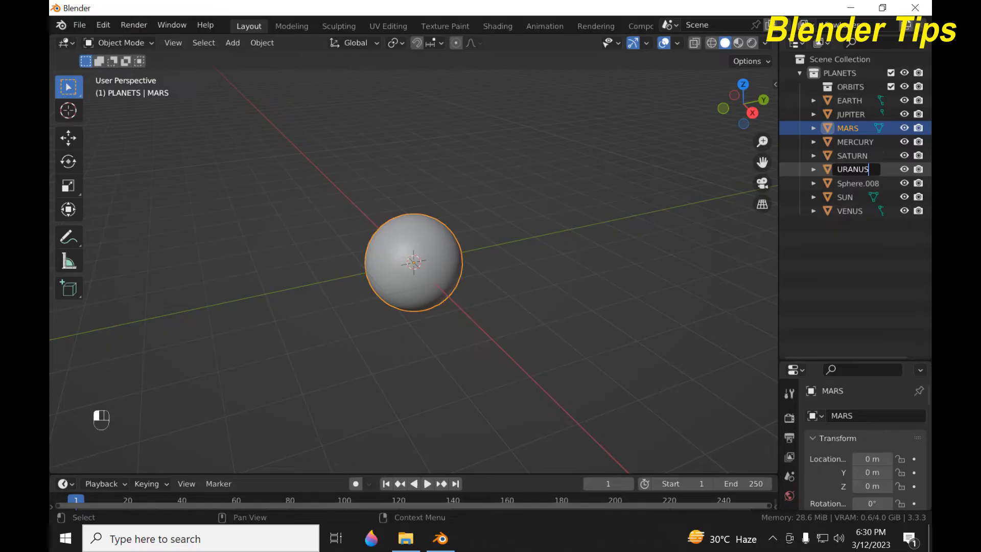
Rename the last unnamed sphere, Sphere.008, as NEPTUNE
{"action": "double_click", "coordinate": [856, 183]}
{"action": "double_click", "coordinate": [856, 169]}
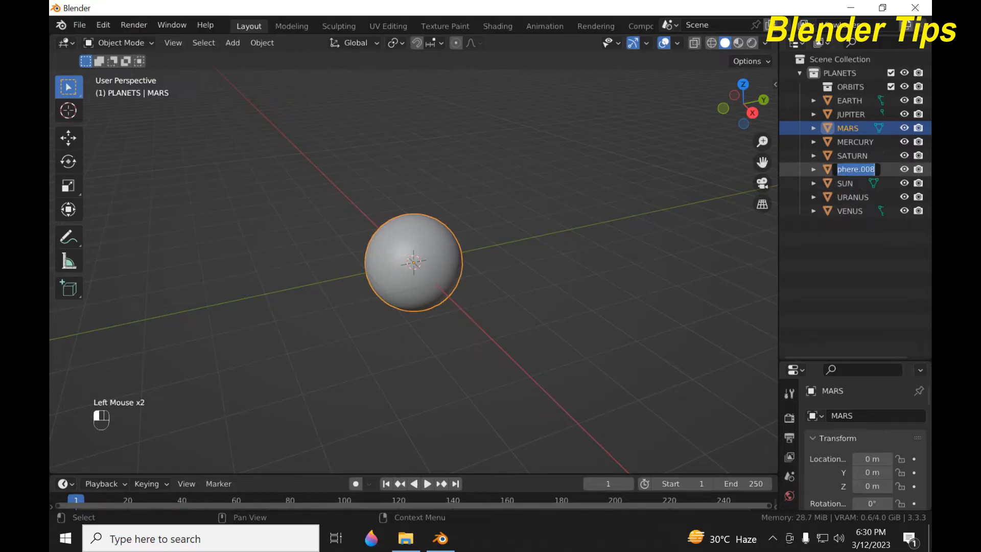
{"action": "type", "text": "NE"}
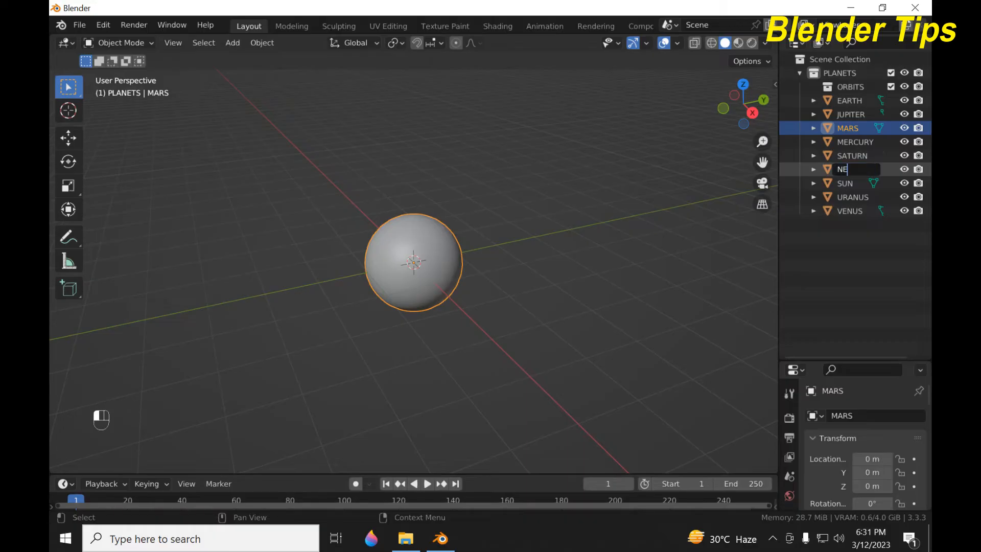
{"action": "type", "text": "PTUNE"}
{"action": "key", "text": "Return"}
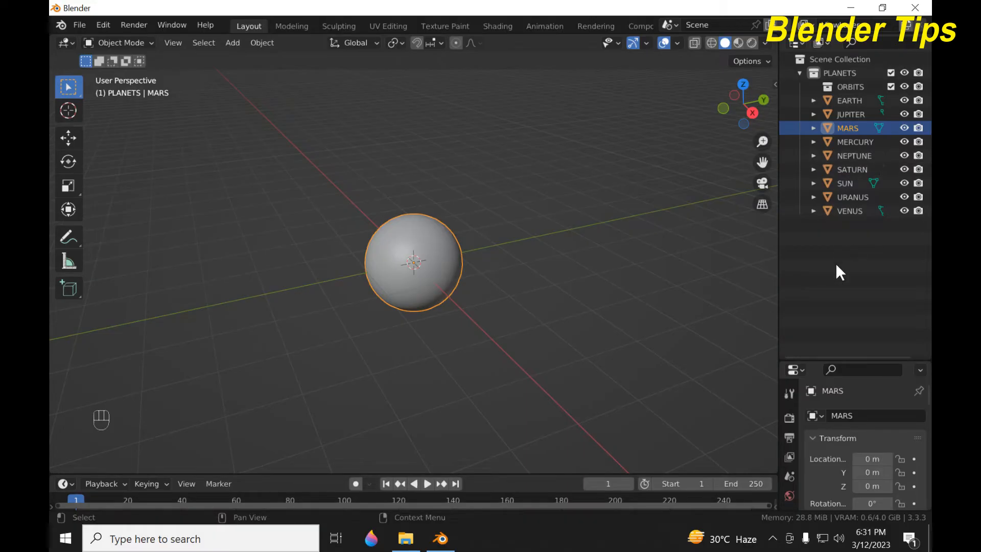
Move the ORBITS collection out of PLANETS to the Scene Collection level and collapse PLANETS
{"action": "left_click", "coordinate": [800, 73]}
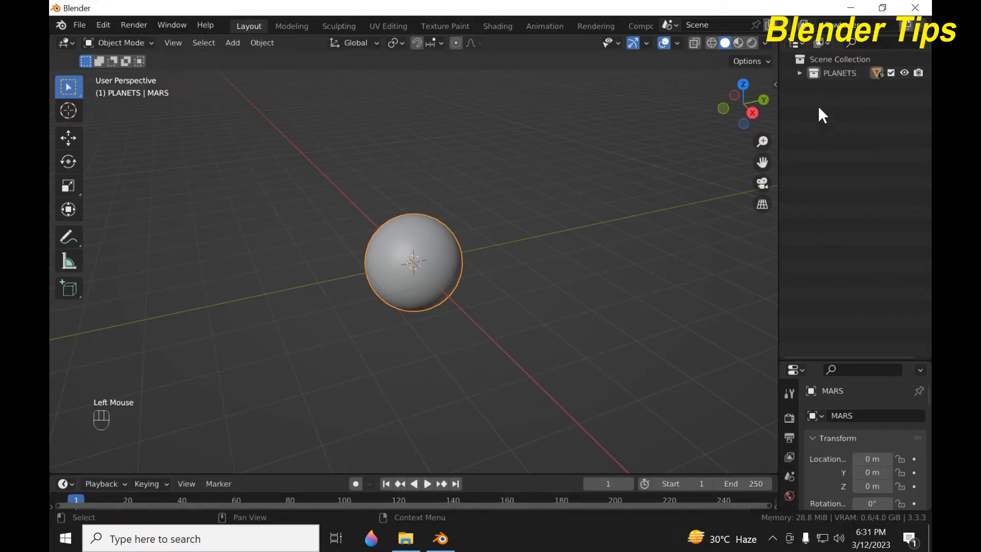
{"action": "left_click", "coordinate": [800, 74]}
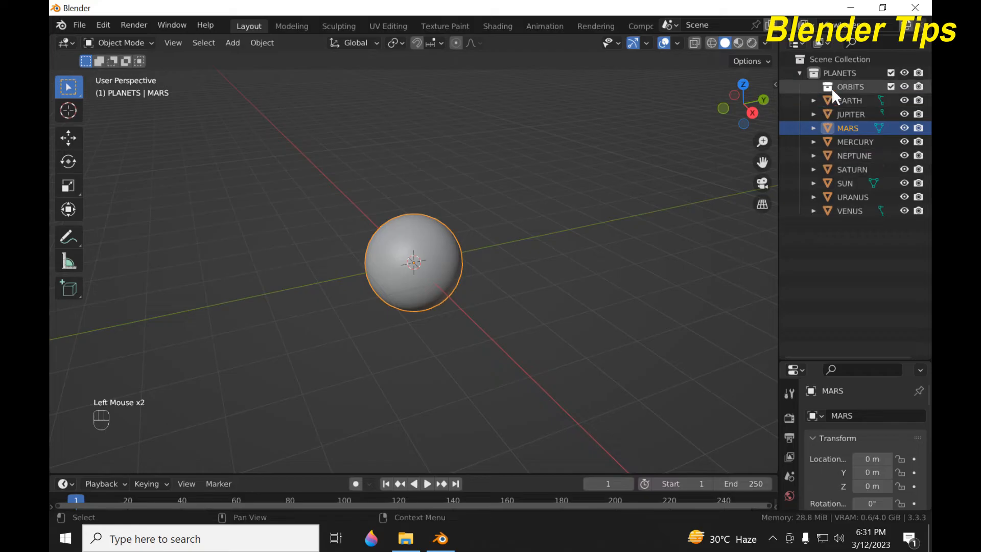
{"action": "left_click", "coordinate": [843, 85]}
{"action": "left_click_drag", "start_coordinate": [843, 85], "coordinate": [847, 259]}
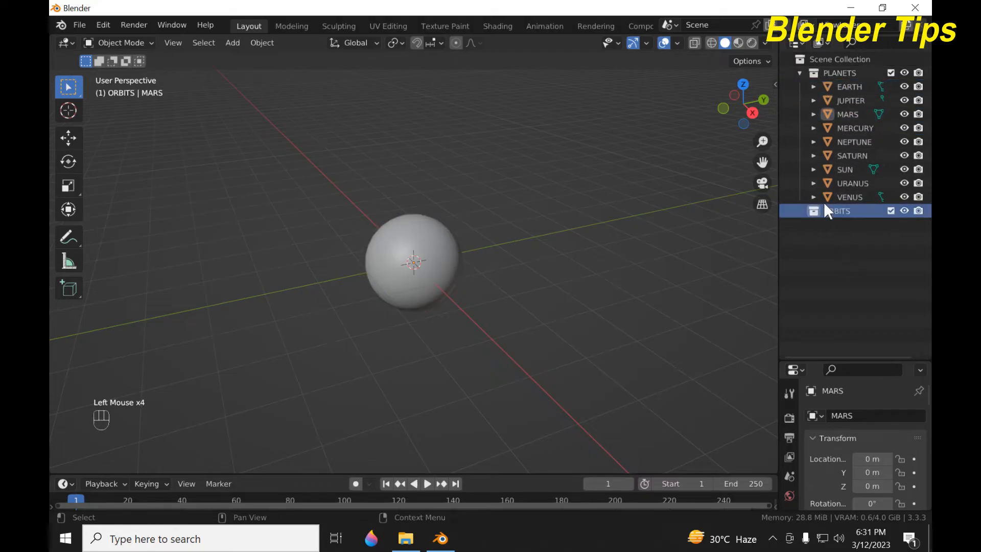
{"action": "left_click", "coordinate": [798, 73]}
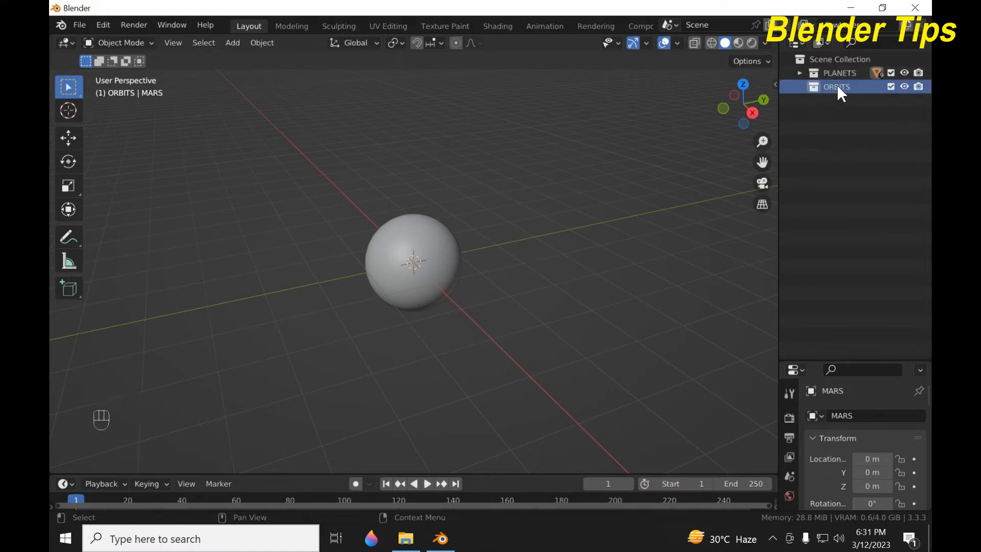
Make ORBITS the active collection and add a Bezier circle to it at the world origin
{"action": "left_click", "coordinate": [837, 85]}
{"action": "scroll", "coordinate": [434, 263], "scroll_direction": "down", "scroll_amount": 4}
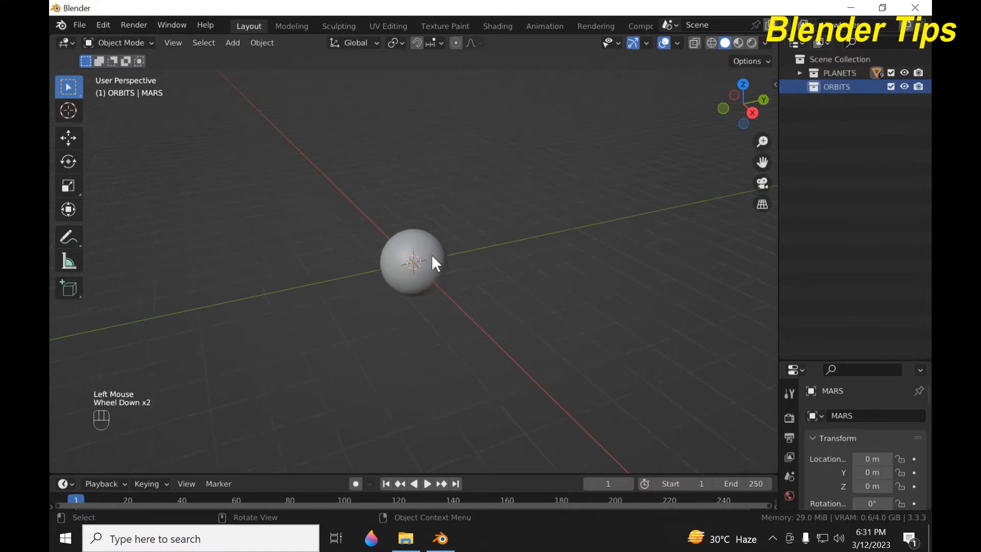
{"action": "middle_click_drag", "start_coordinate": [434, 263], "coordinate": [388, 281]}
{"action": "scroll", "coordinate": [450, 280], "scroll_direction": "down", "scroll_amount": 1}
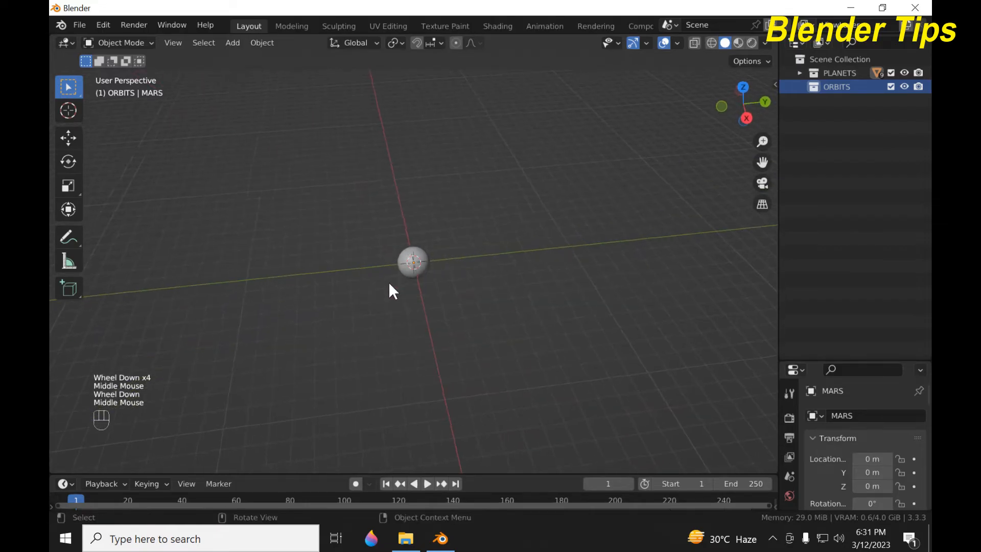
{"action": "scroll", "coordinate": [387, 269], "scroll_direction": "up", "scroll_amount": 6}
{"action": "scroll", "coordinate": [388, 269], "scroll_direction": "down", "scroll_amount": 1}
{"action": "scroll", "coordinate": [388, 269], "scroll_direction": "down", "scroll_amount": 2}
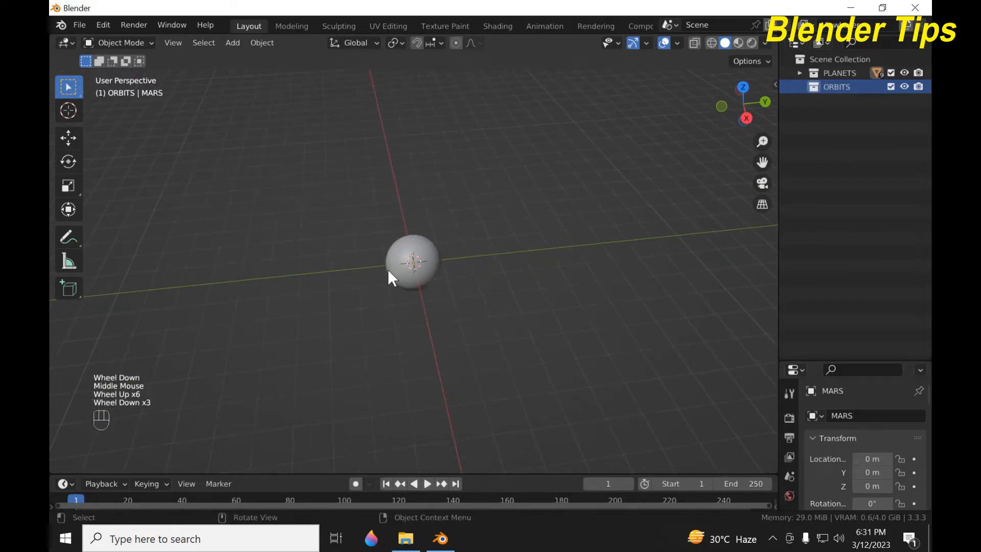
{"action": "key", "text": "shift+a"}
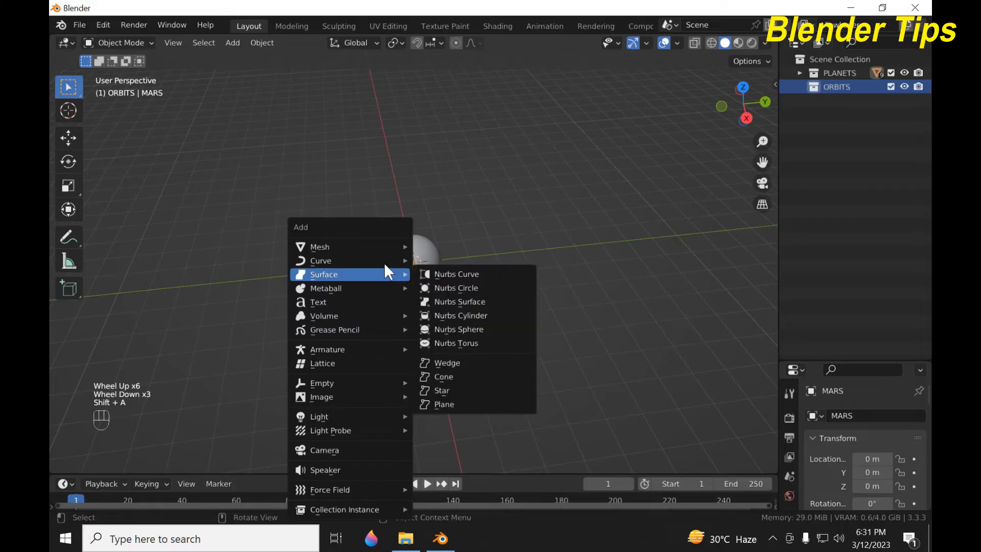
{"action": "mouse_move", "coordinate": [381, 260]}
{"action": "left_click", "coordinate": [458, 276]}
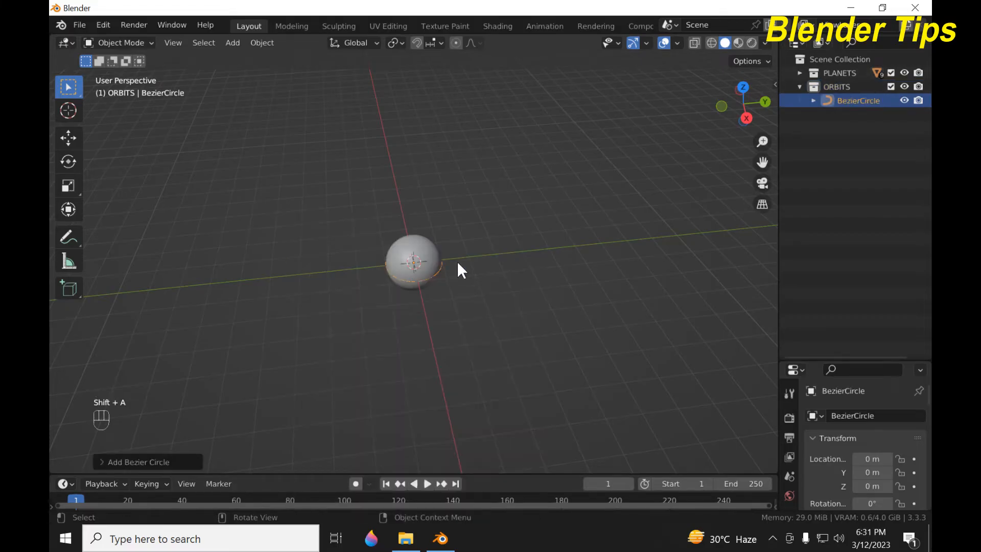
Scale the Bezier circle up uniformly by about 1.84 so it rings the sphere as the innermost orbit
{"action": "middle_click_drag", "start_coordinate": [458, 263], "coordinate": [471, 286]}
{"action": "scroll", "coordinate": [464, 285], "scroll_direction": "down", "scroll_amount": 2}
{"action": "scroll", "coordinate": [462, 282], "scroll_direction": "up", "scroll_amount": 4}
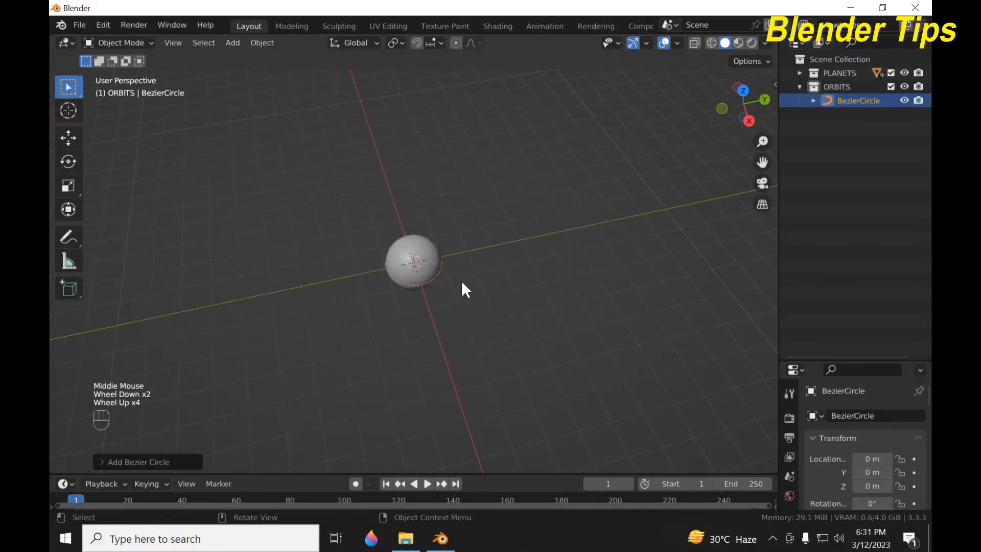
{"action": "key", "text": "s"}
{"action": "key", "text": "s"}
{"action": "key", "text": "s"}
{"action": "key", "text": "s"}
{"action": "key", "text": "s"}
{"action": "key", "text": "s"}
{"action": "key", "text": "s"}
{"action": "key", "text": "s"}
{"action": "key", "text": "s"}
{"action": "key", "text": "s"}
{"action": "key", "text": "s"}
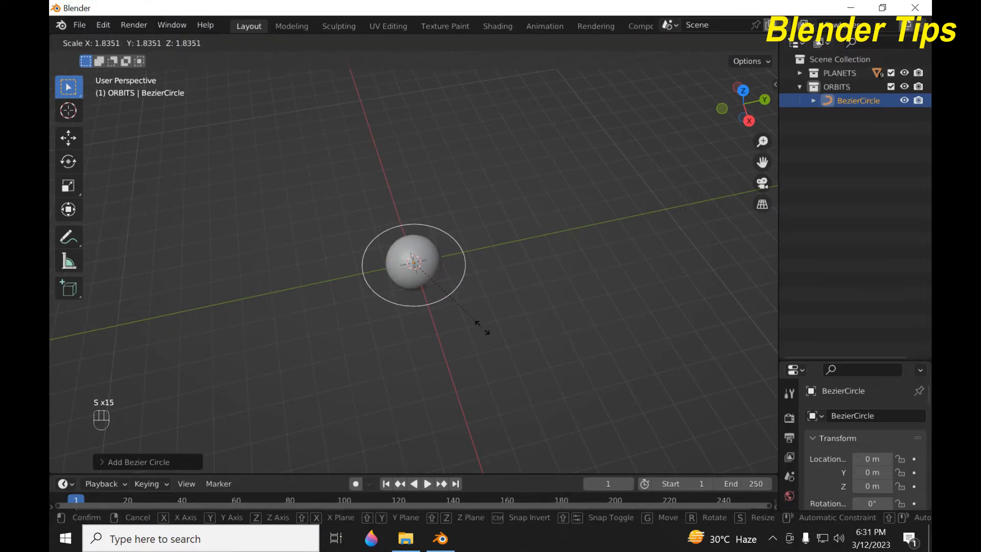
{"action": "left_click", "coordinate": [478, 325]}
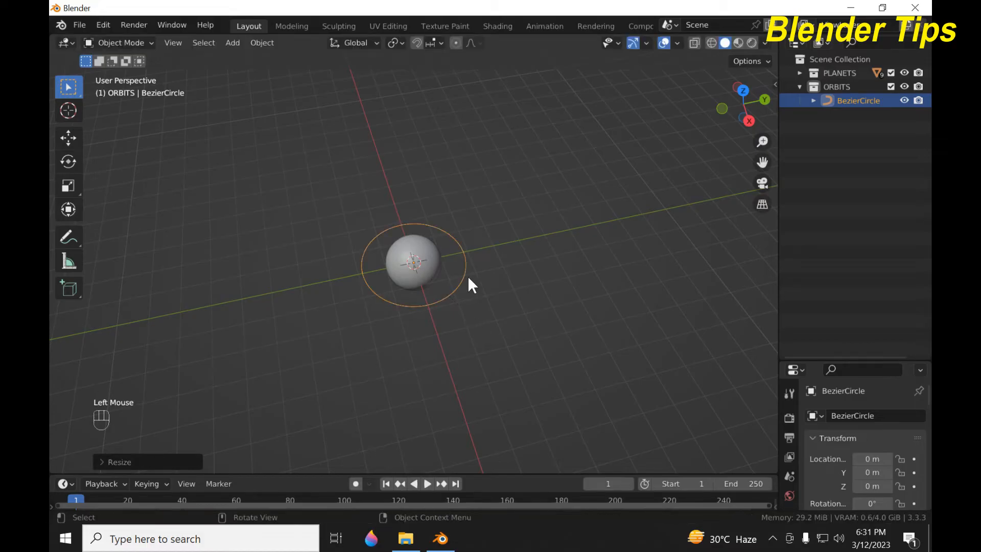
Duplicate the innermost orbit circle in place and scale the copy up to form the second orbit
{"action": "key", "text": "shift+d"}
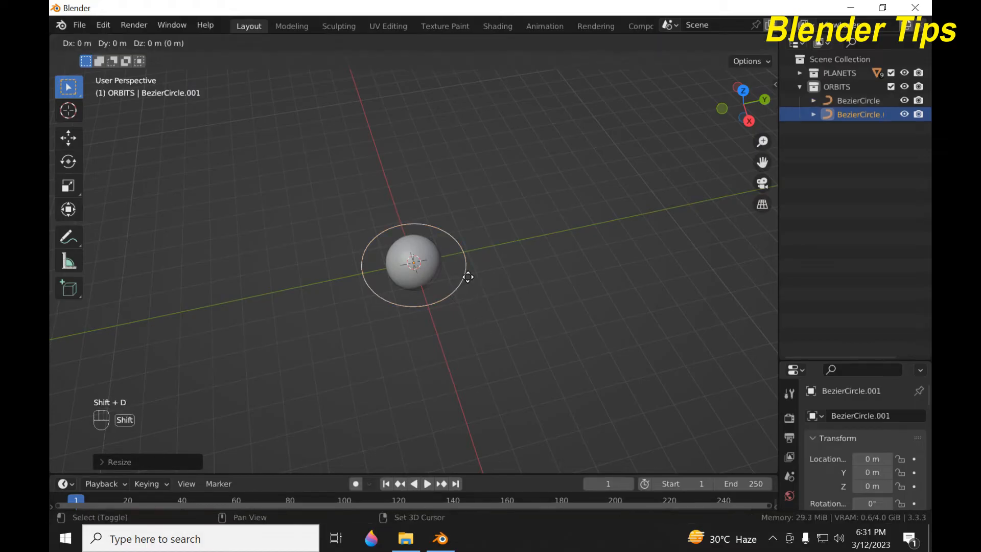
{"action": "left_click", "coordinate": [469, 277]}
{"action": "key", "text": "s"}
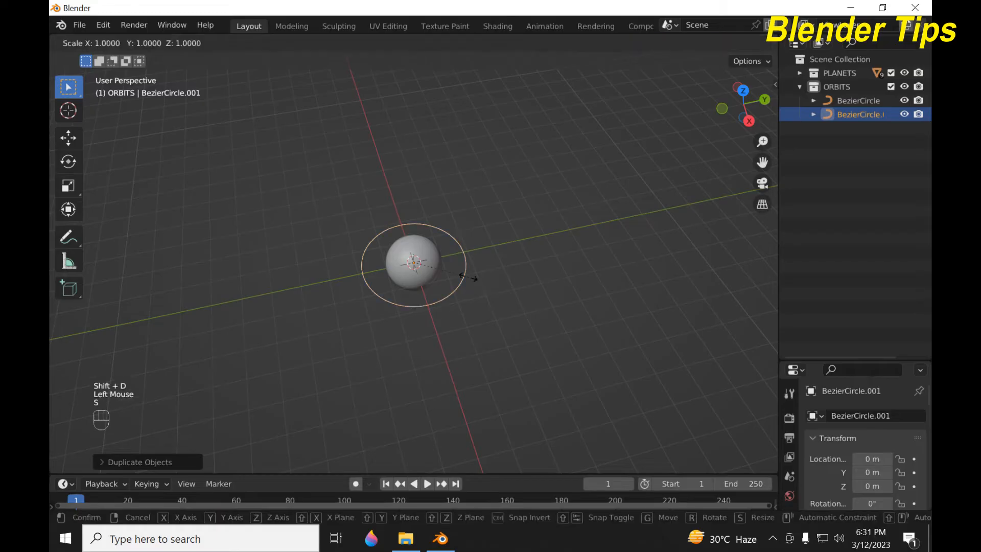
{"action": "left_click", "coordinate": [497, 324]}
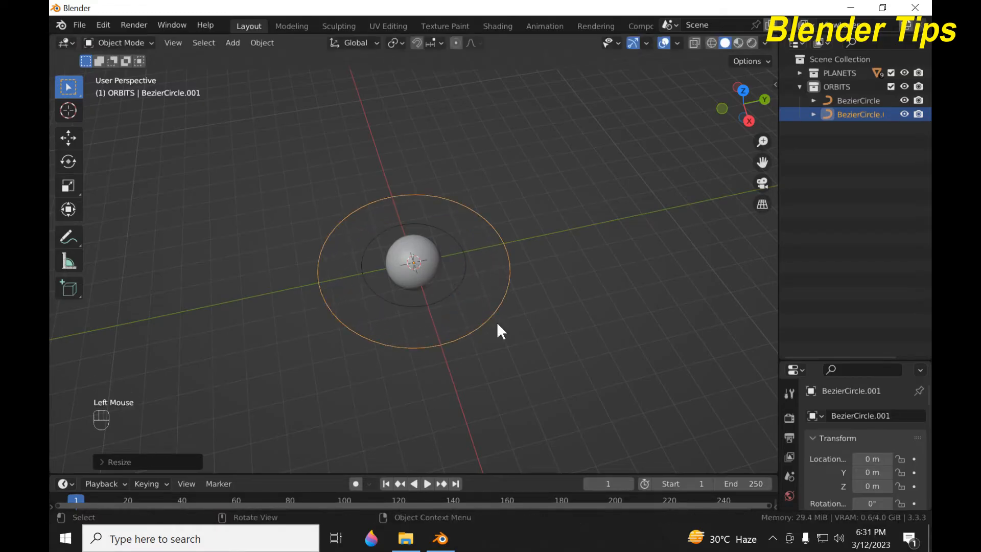
Duplicate the second orbit circle in place and scale the copy by about 1.51 to form the third orbit
{"action": "key", "text": "shift+d"}
{"action": "left_click", "coordinate": [497, 324]}
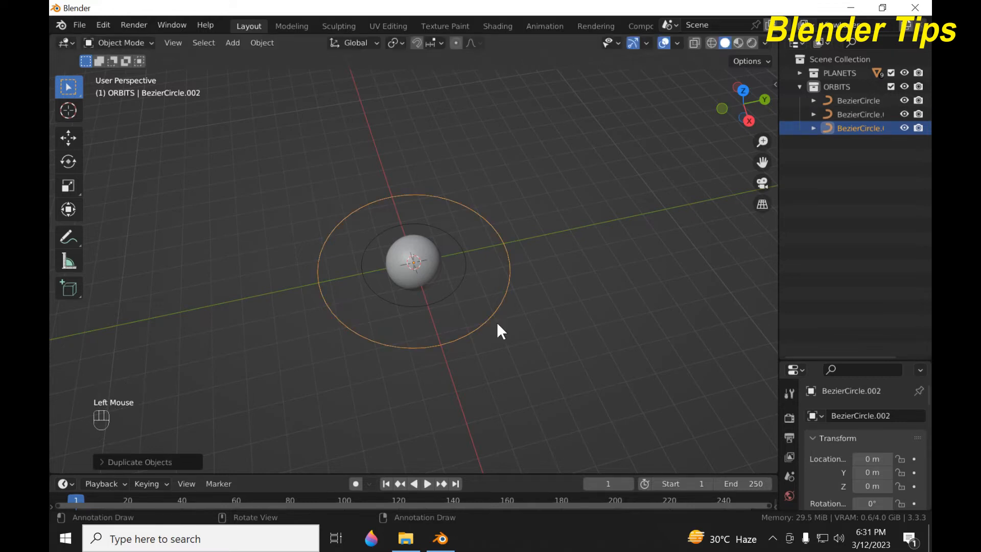
{"action": "key", "text": "s"}
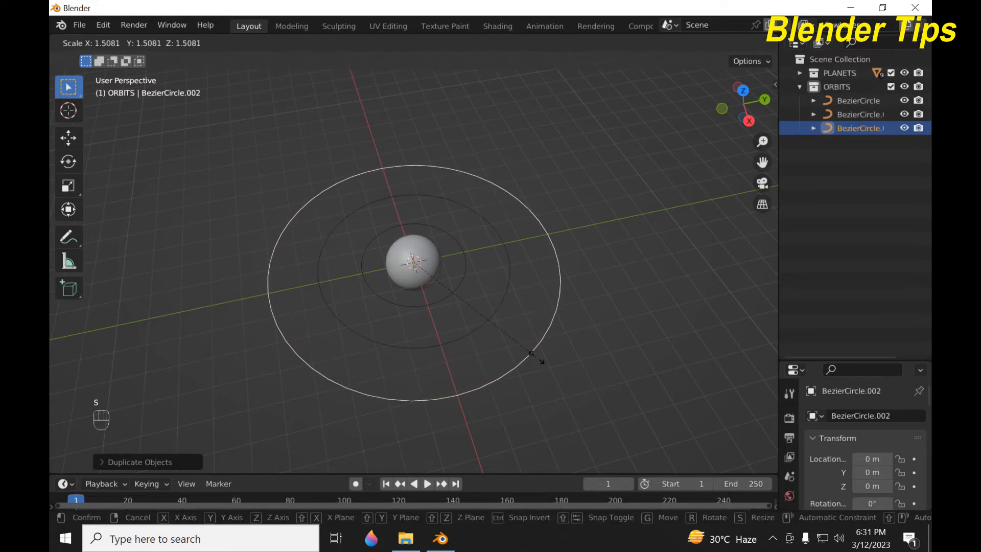
{"action": "left_click", "coordinate": [536, 357]}
Duplicate the third orbit circle in place and scale the copy by about 1.41 to form the fourth orbit
{"action": "scroll", "coordinate": [499, 263], "scroll_direction": "down", "scroll_amount": 2}
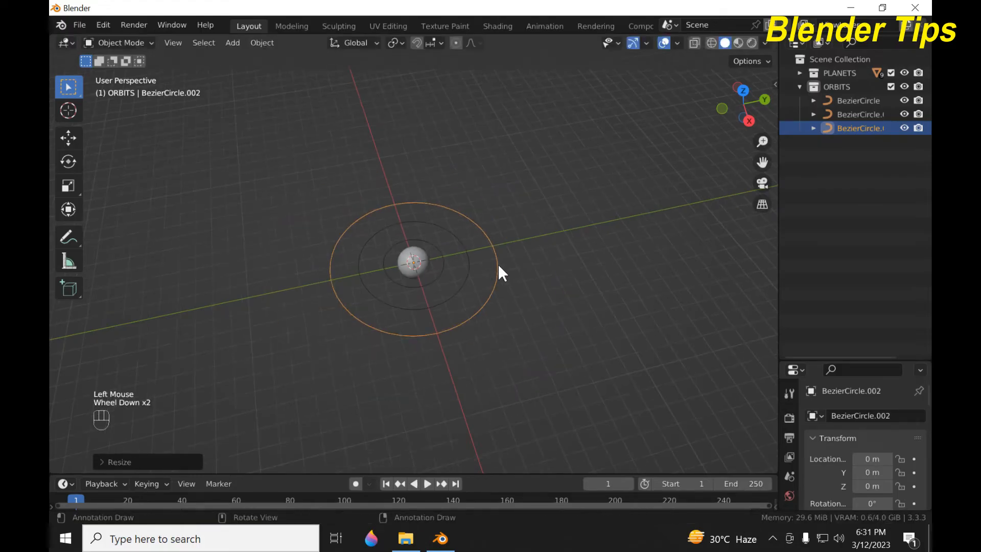
{"action": "key", "text": "shift+d"}
{"action": "left_click", "coordinate": [498, 266]}
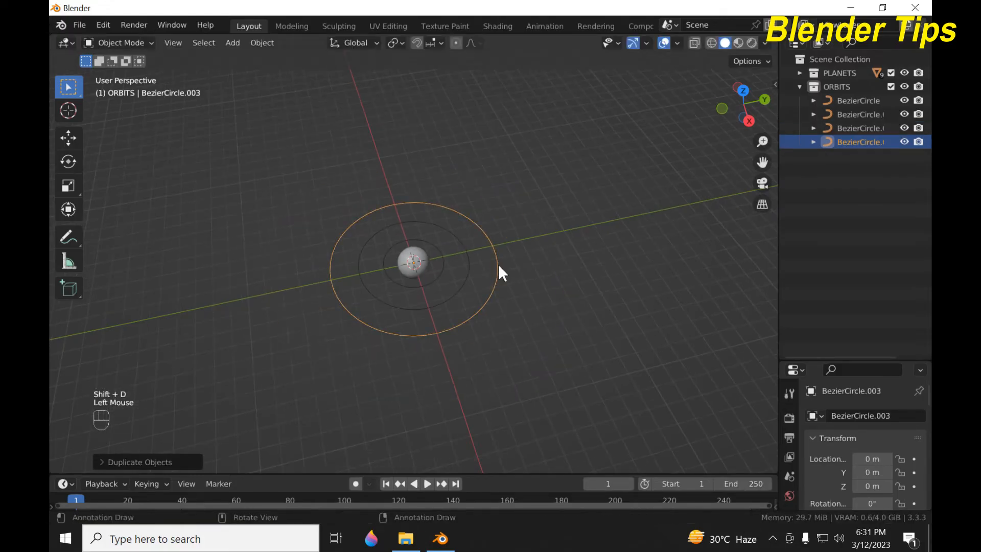
{"action": "key", "text": "s"}
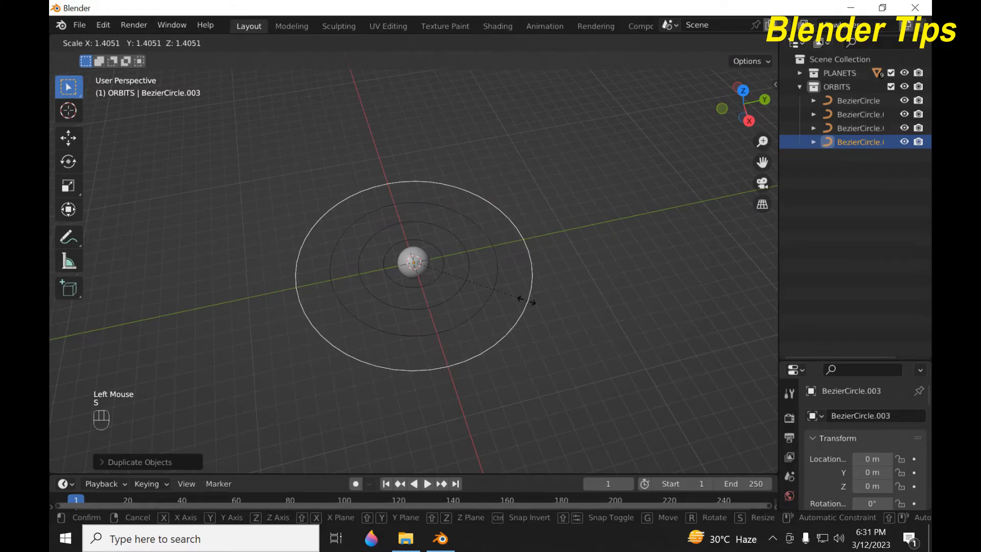
{"action": "left_click", "coordinate": [526, 301]}
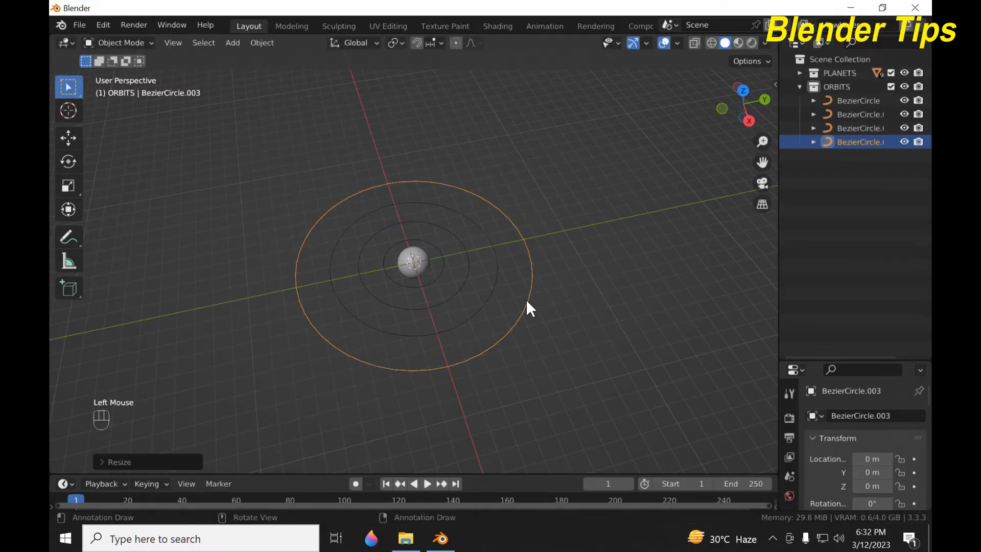
Duplicate the fourth orbit circle in place and scale the copy by about 1.39 to form the fifth orbit
{"action": "key", "text": "shift+d"}
{"action": "left_click", "coordinate": [527, 301]}
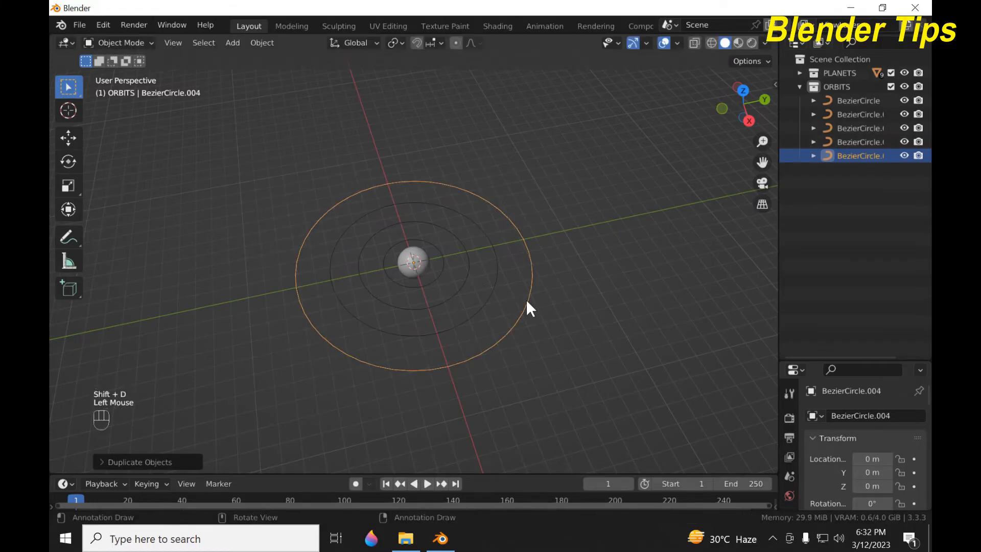
{"action": "key", "text": "s"}
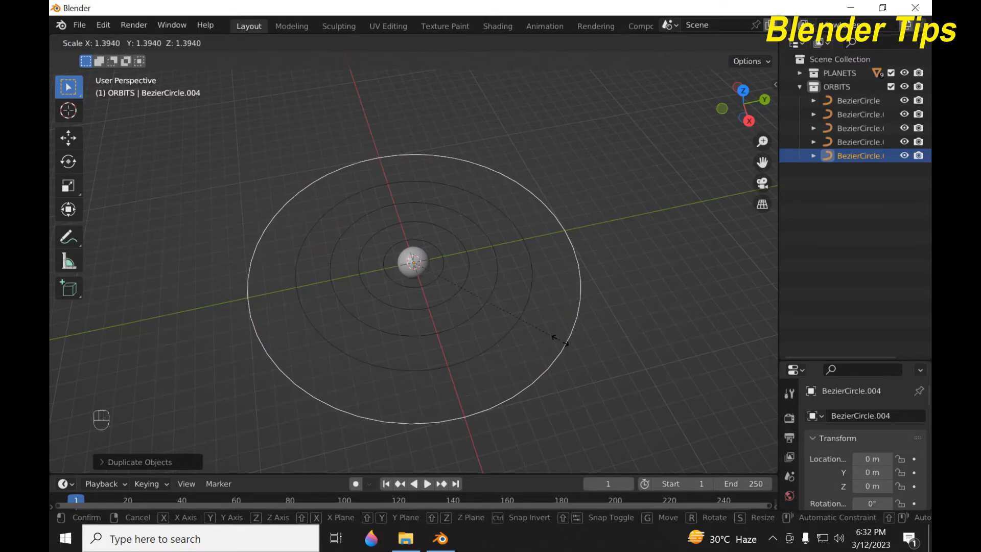
{"action": "left_click", "coordinate": [566, 339]}
{"action": "scroll", "coordinate": [487, 289], "scroll_direction": "down", "scroll_amount": 2}
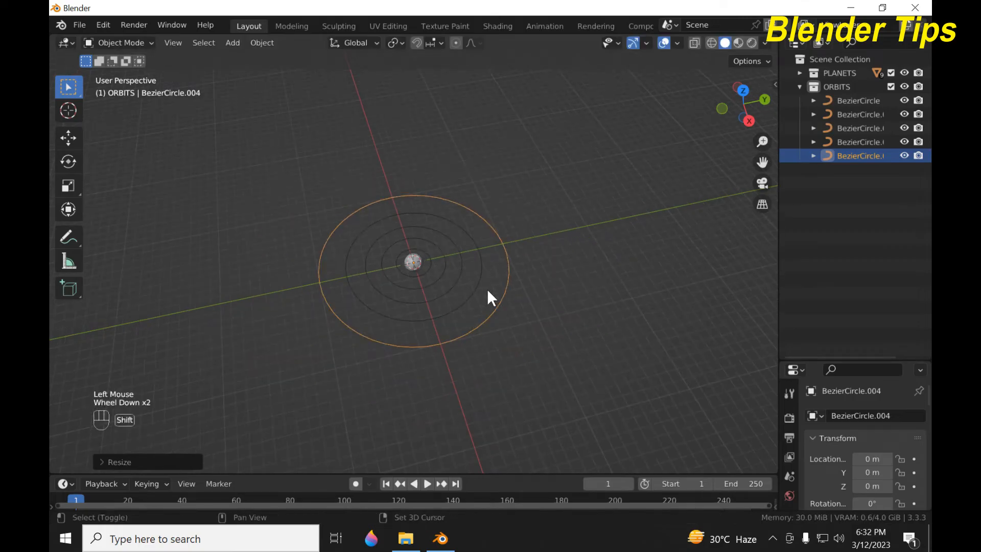
Duplicate the fifth orbit circle nearly in place and scale the copy by about 1.36 to form the sixth orbit
{"action": "key", "text": "shift+d"}
{"action": "left_click", "coordinate": [487, 289]}
{"action": "key", "text": "s"}
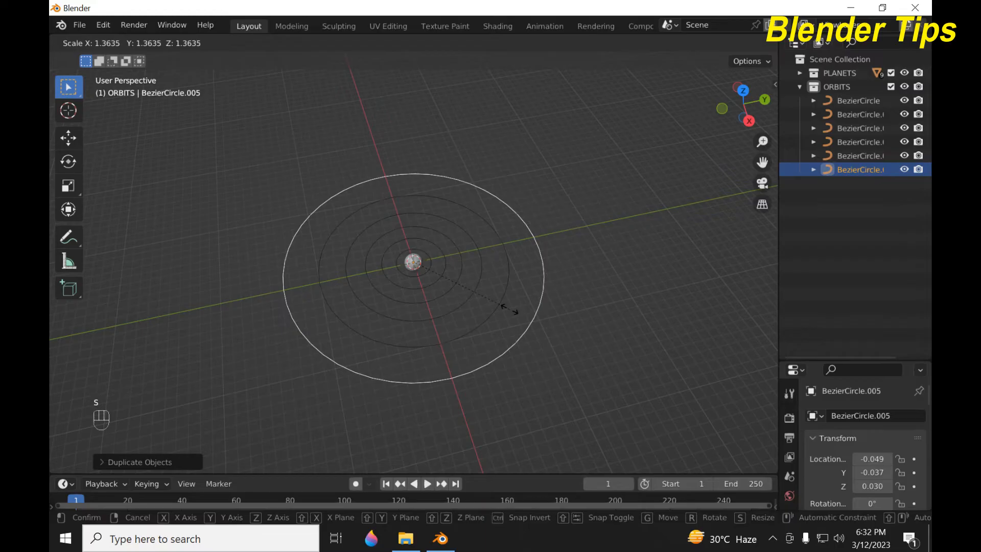
{"action": "left_click", "coordinate": [511, 313]}
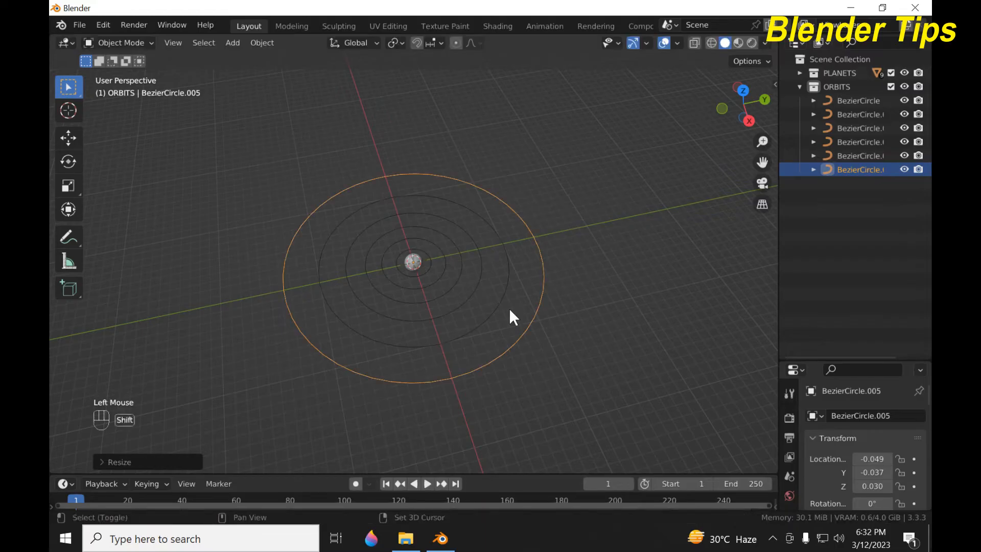
Duplicate the sixth orbit circle in place and scale the copy by about 1.32 to form the seventh orbit
{"action": "key", "text": "shift+d"}
{"action": "left_click", "coordinate": [510, 310]}
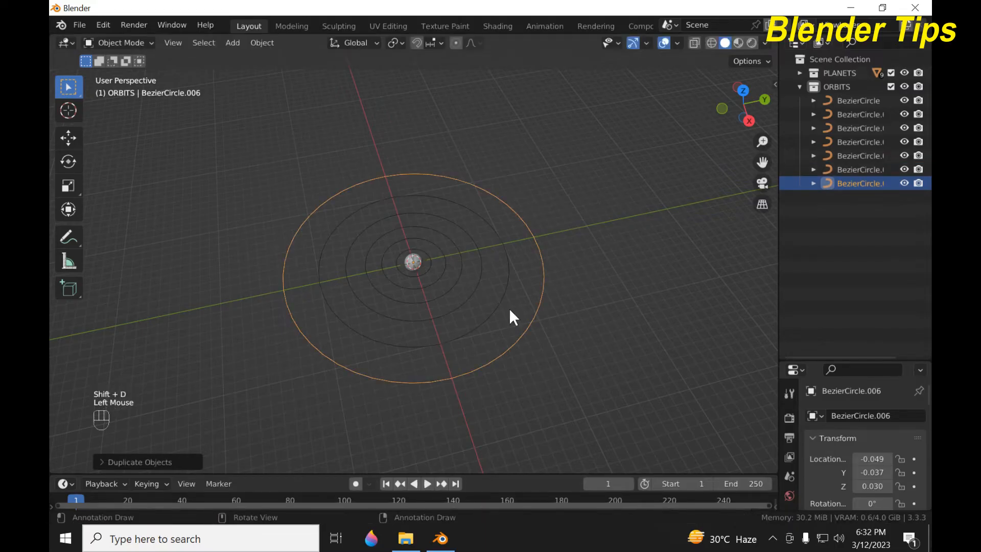
{"action": "key", "text": "s"}
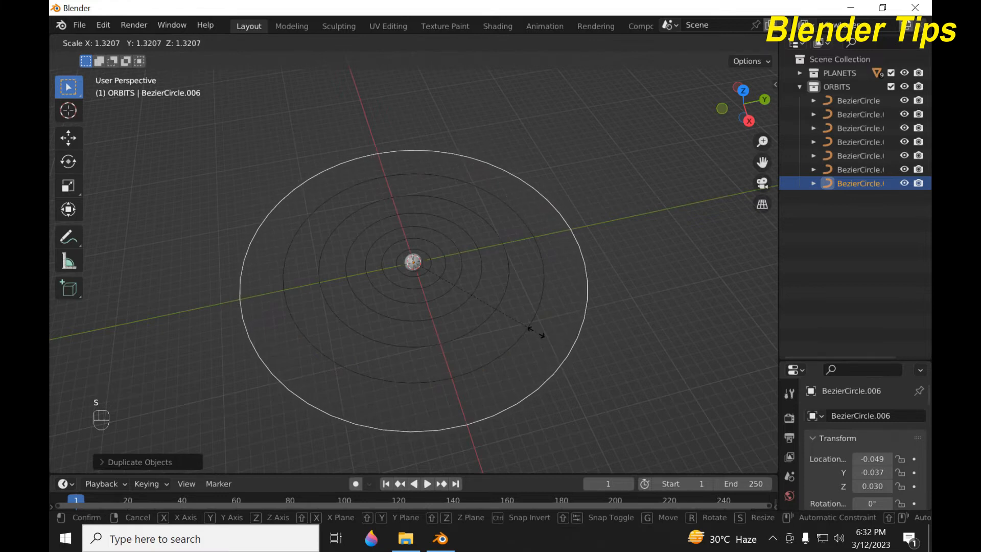
{"action": "left_click", "coordinate": [537, 332]}
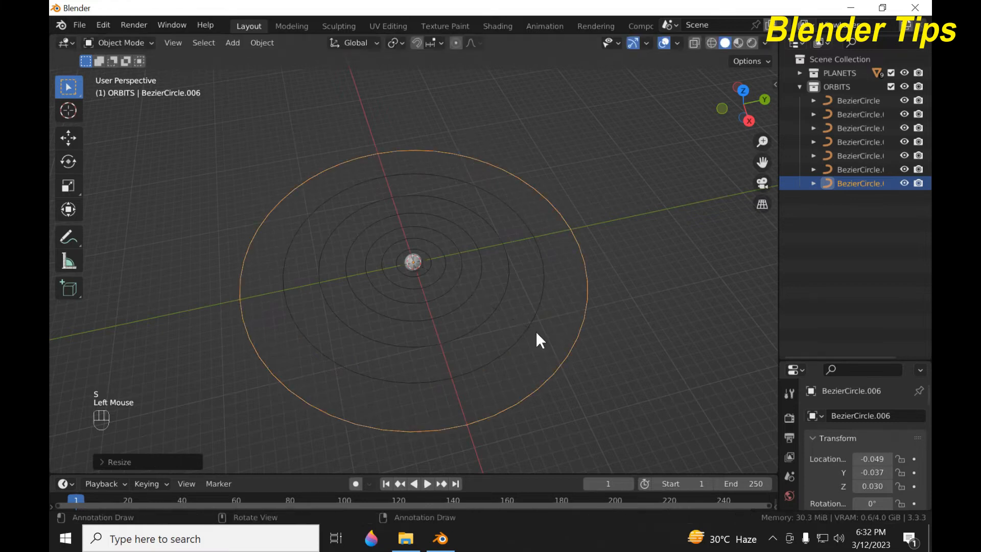
Duplicate the seventh orbit circle in place and scale the copy by about 1.23 to form the eighth, outermost orbit
{"action": "key", "text": "shift+d"}
{"action": "left_click", "coordinate": [511, 321]}
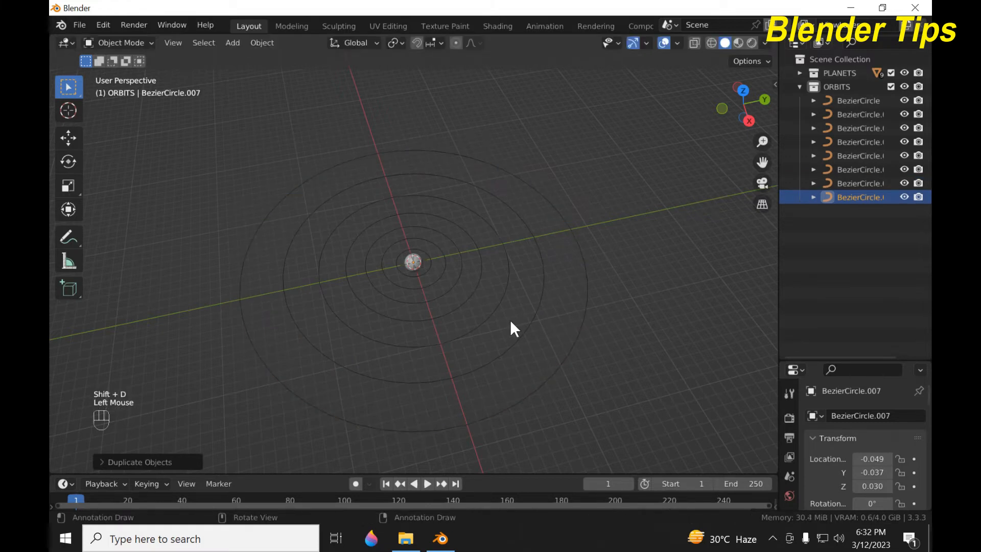
{"action": "key", "text": "s"}
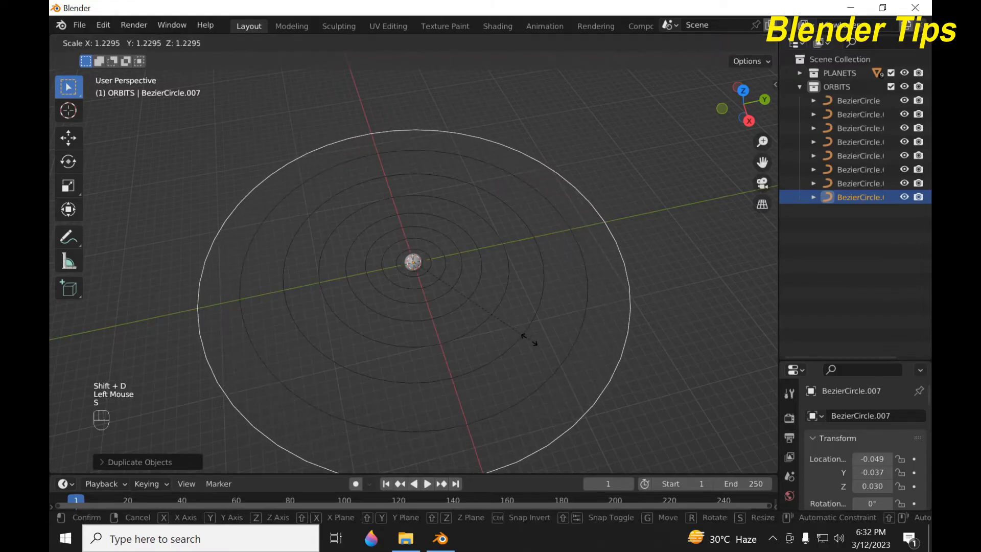
{"action": "left_click", "coordinate": [526, 340]}
{"action": "scroll", "coordinate": [431, 222], "scroll_direction": "down", "scroll_amount": 1}
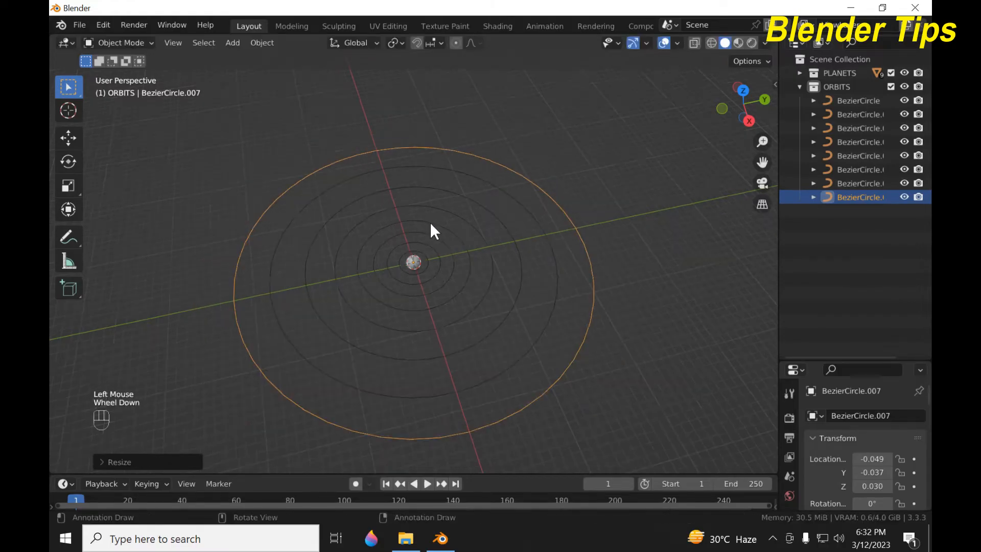
{"action": "middle_click_drag", "start_coordinate": [431, 221], "coordinate": [444, 224]}
{"action": "scroll", "coordinate": [443, 222], "scroll_direction": "up", "scroll_amount": 1}
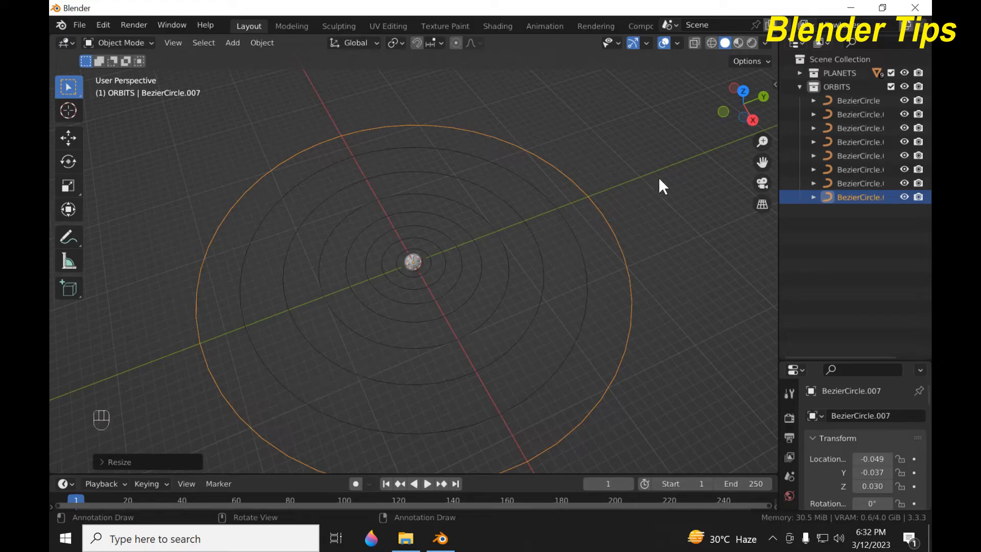
Widen the Outliner so the full object names fit, and rename the innermost orbit circle in ORBITS as MERCURY
{"action": "left_click_drag", "start_coordinate": [779, 194], "coordinate": [693, 194]}
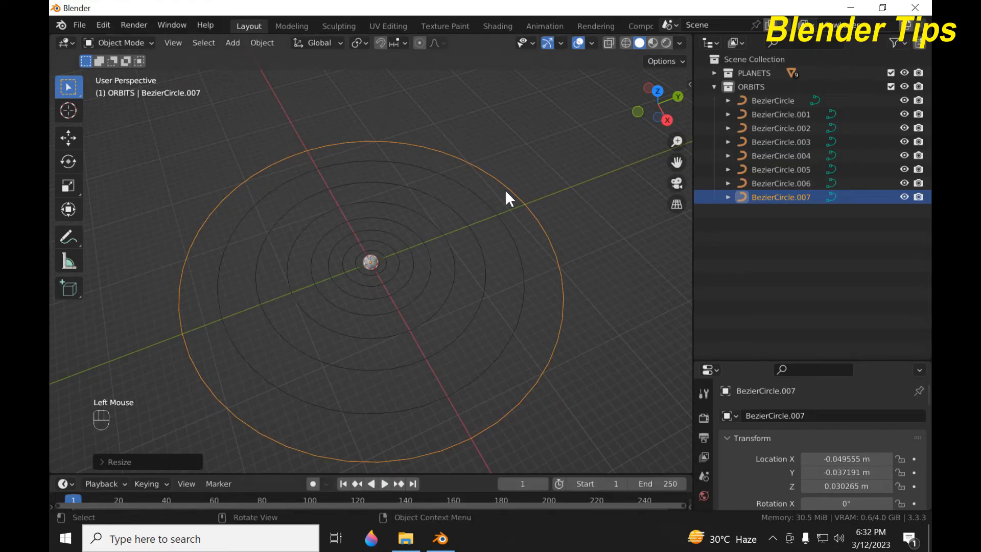
{"action": "double_click", "coordinate": [770, 100]}
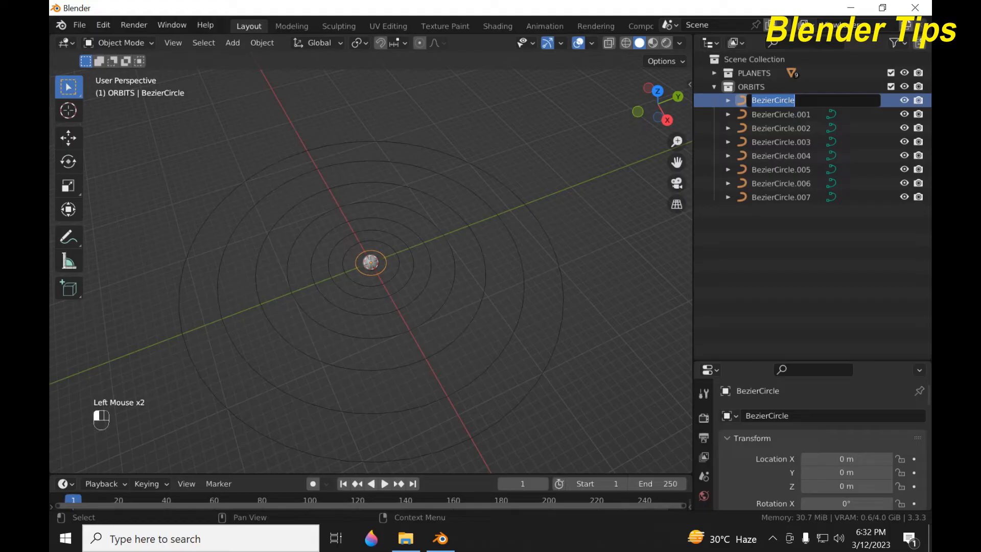
{"action": "type", "text": "MER"}
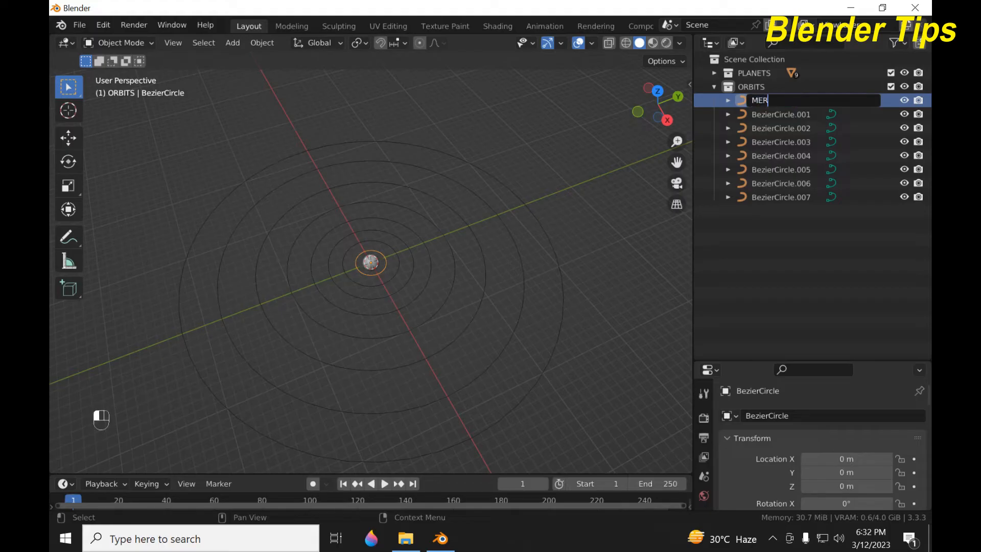
{"action": "type", "text": "CURY"}
{"action": "key", "text": "Return"}
Rename the second orbit circle from the sun, BezierCircle.001, as VENUS
{"action": "left_click", "coordinate": [400, 259]}
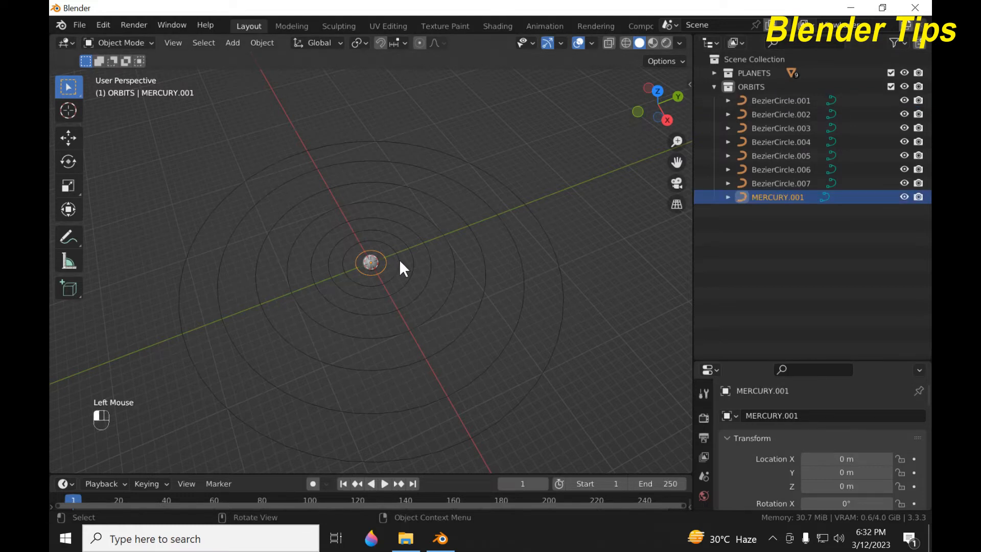
{"action": "double_click", "coordinate": [757, 100]}
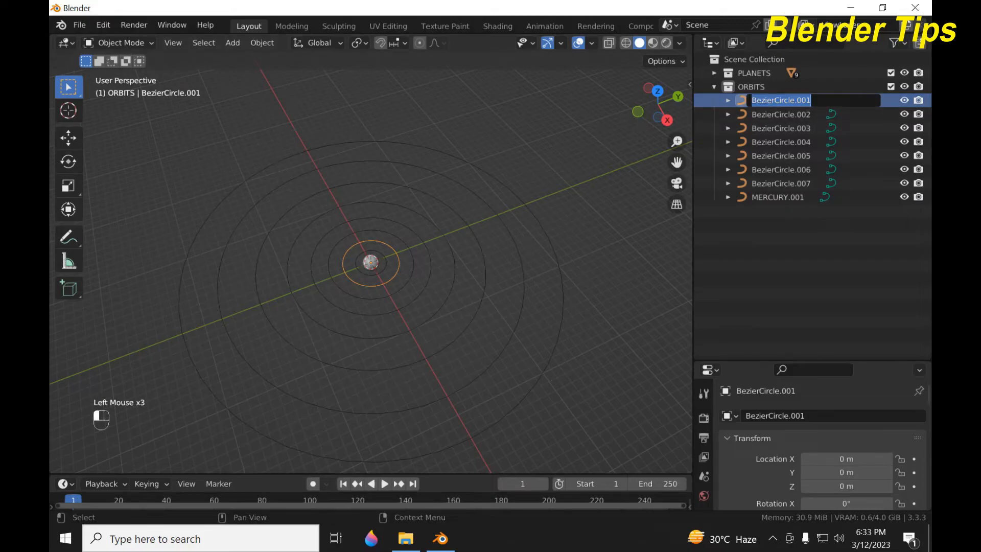
{"action": "type", "text": "VEN"}
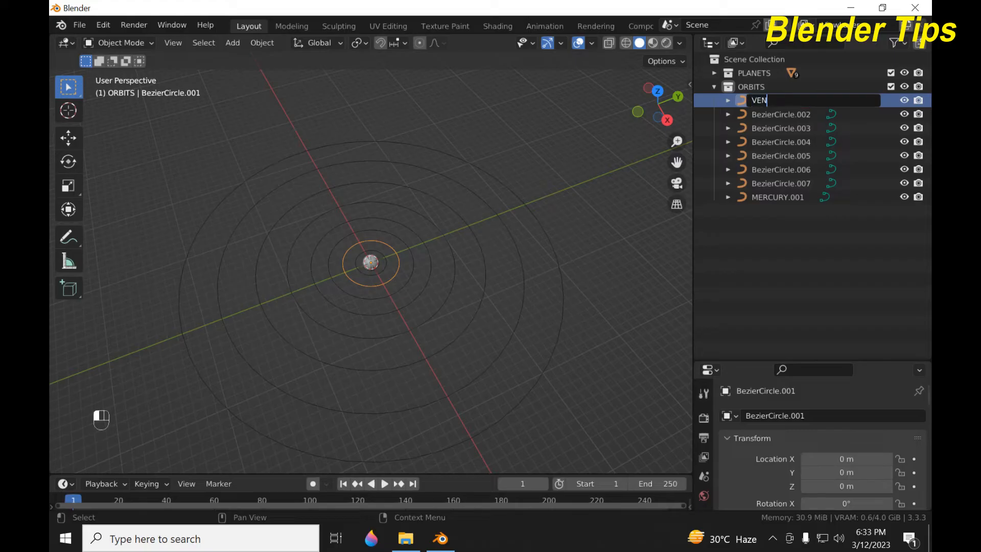
{"action": "type", "text": "US"}
{"action": "key", "text": "Return"}
Rename the third orbit circle from the sun, BezierCircle.002, as EARTH
{"action": "double_click", "coordinate": [757, 100]}
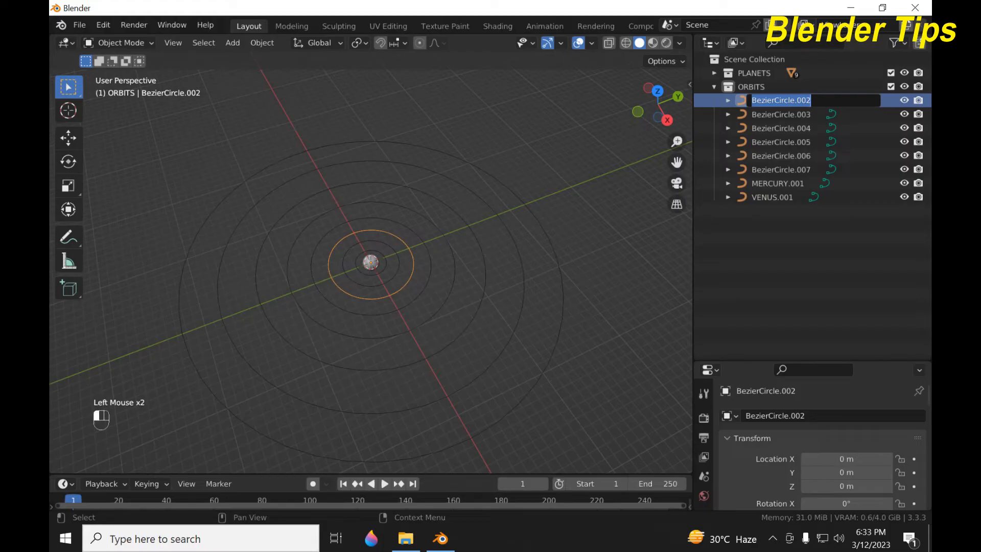
{"action": "type", "text": "EARTH"}
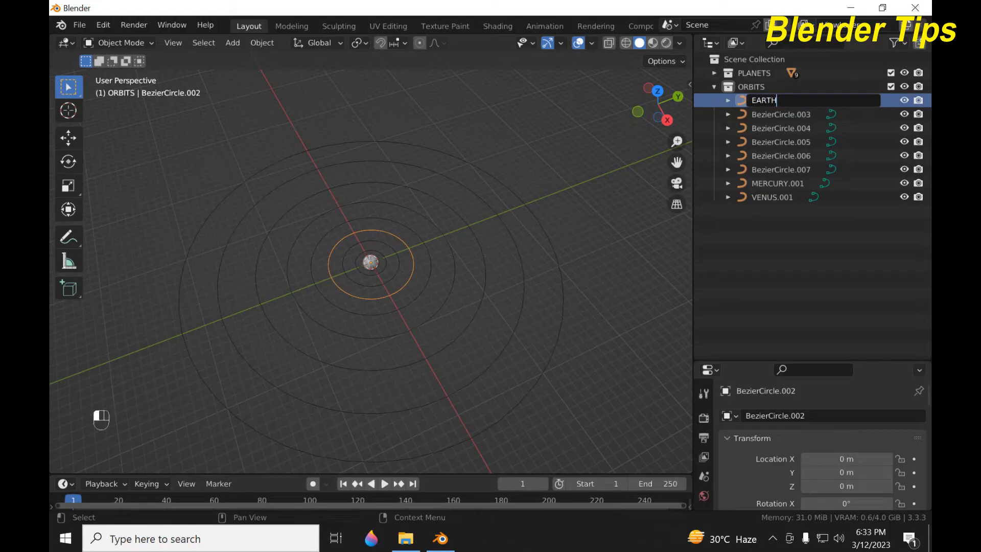
{"action": "key", "text": "Return"}
Select the fourth orbit circle from the sun, BezierCircle.003, and rename it MARS
{"action": "left_click", "coordinate": [402, 306]}
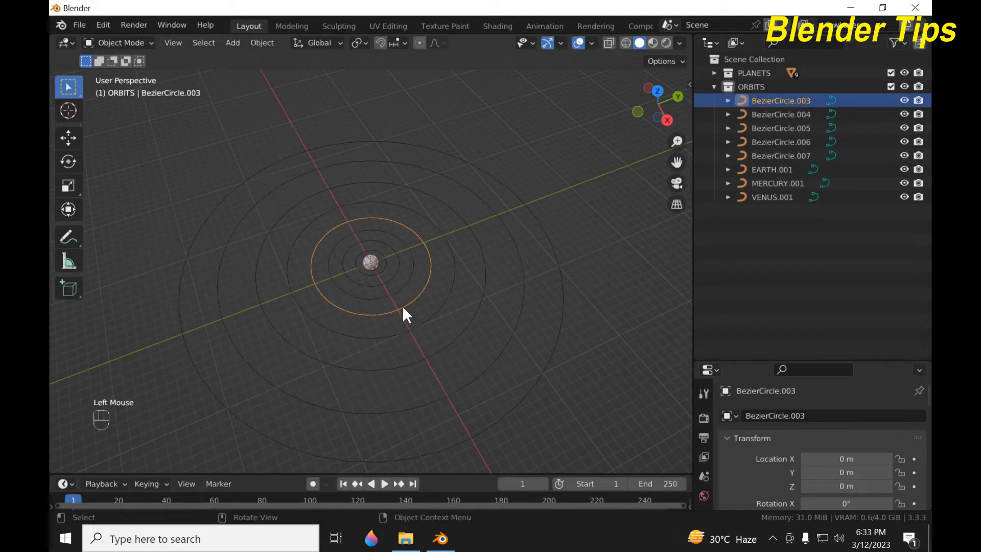
{"action": "left_click", "coordinate": [790, 102]}
{"action": "double_click", "coordinate": [790, 102]}
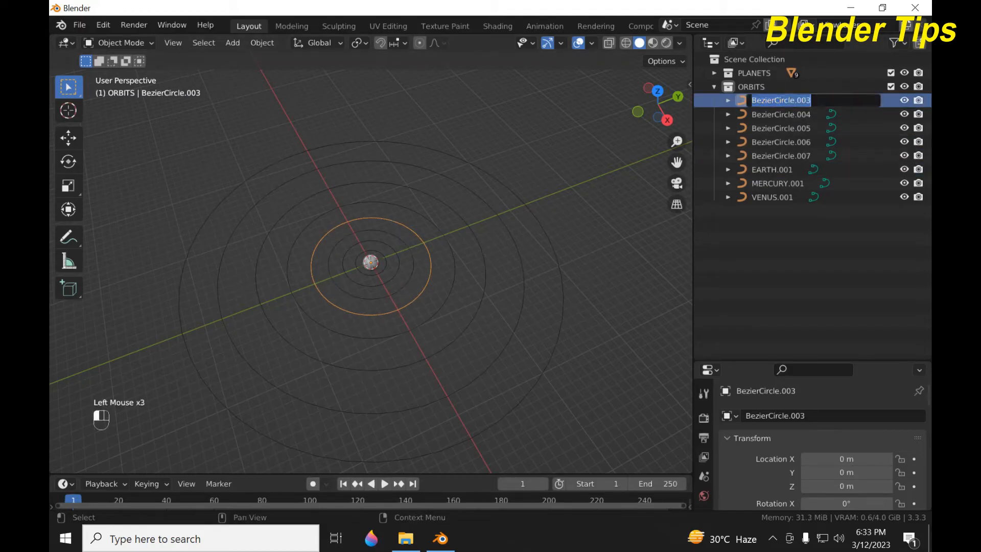
{"action": "type", "text": "M"}
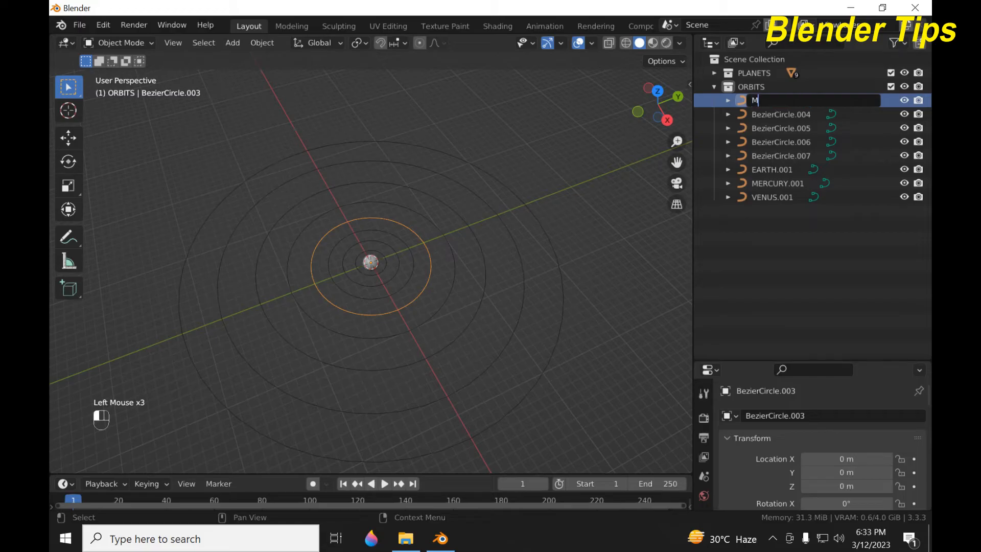
{"action": "type", "text": "ARS"}
{"action": "key", "text": "Return"}
Select the fifth orbit circle from the sun, BezierCircle.004, and rename it JUPITER
{"action": "left_click", "coordinate": [452, 277]}
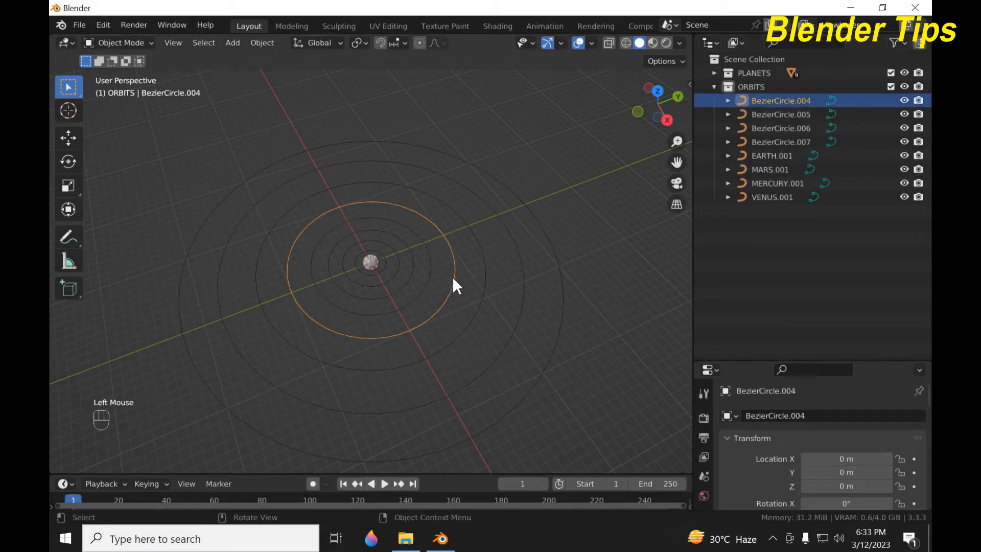
{"action": "double_click", "coordinate": [772, 99]}
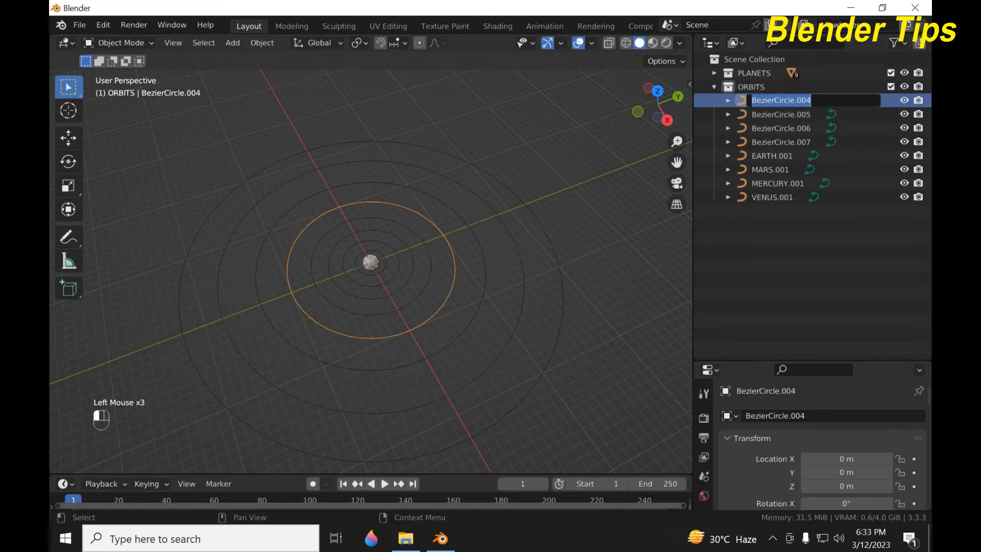
{"action": "type", "text": "JUP"}
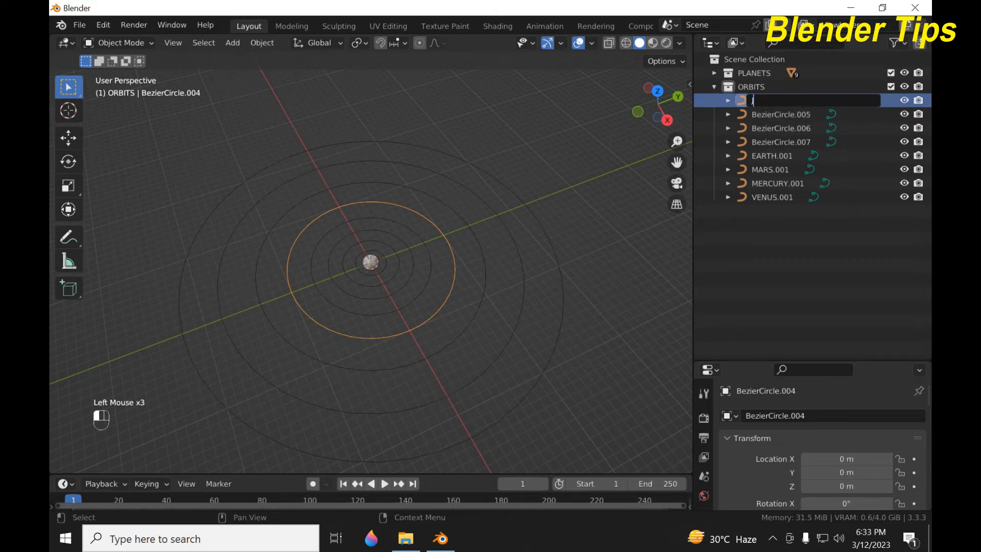
{"action": "type", "text": "ITER"}
{"action": "key", "text": "Return"}
Rename the sixth orbit circle from the sun, BezierCircle.005, as SATURN
{"action": "double_click", "coordinate": [772, 103]}
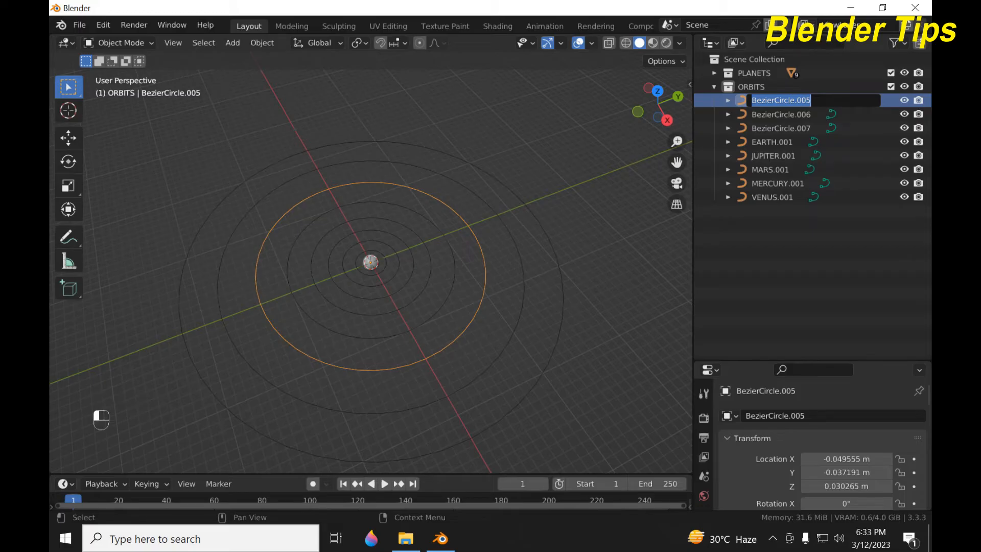
{"action": "type", "text": "SATURN"}
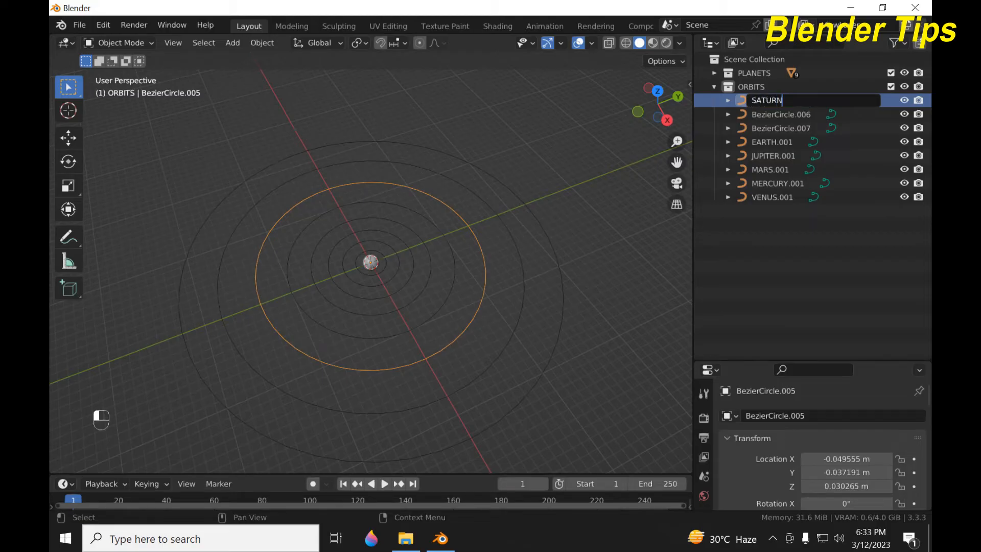
{"action": "key", "text": "Return"}
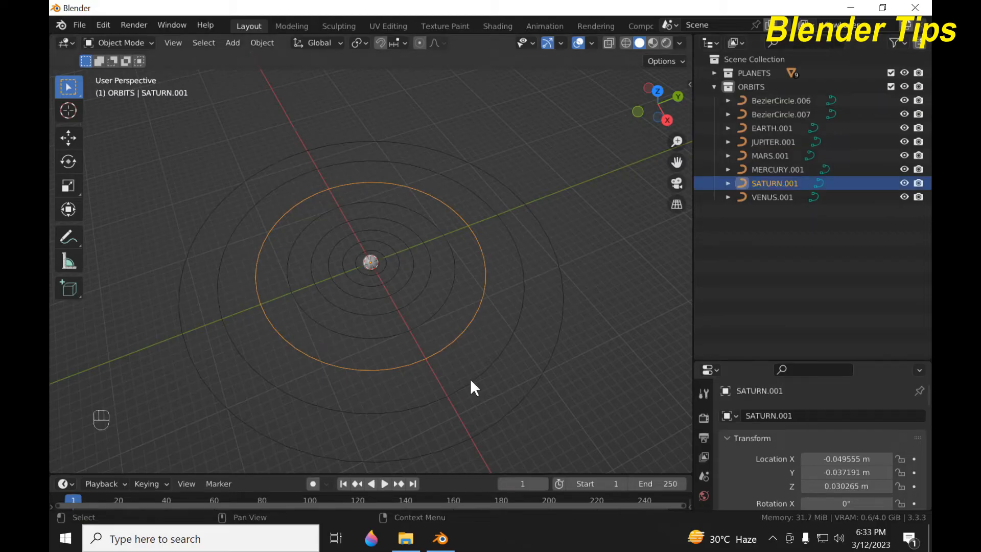
Select the seventh orbit circle from the sun, BezierCircle.006, and rename it URANUS
{"action": "left_click", "coordinate": [471, 379]}
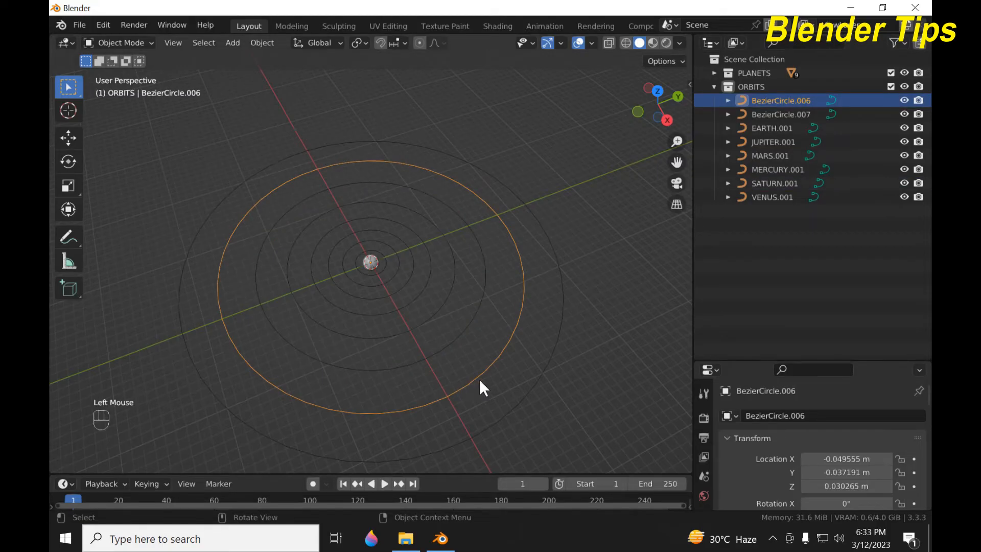
{"action": "left_click", "coordinate": [774, 100]}
{"action": "double_click", "coordinate": [774, 101]}
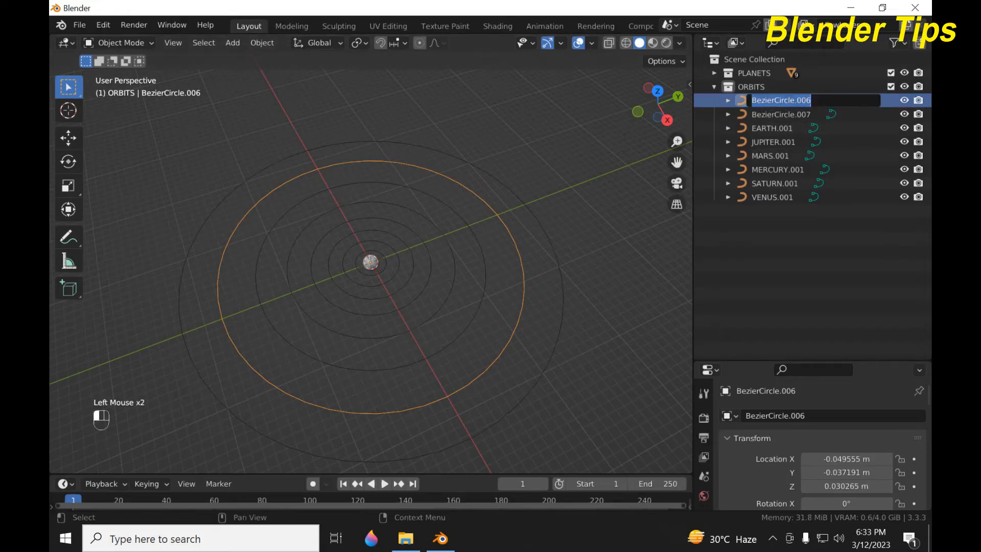
{"action": "type", "text": "UR"}
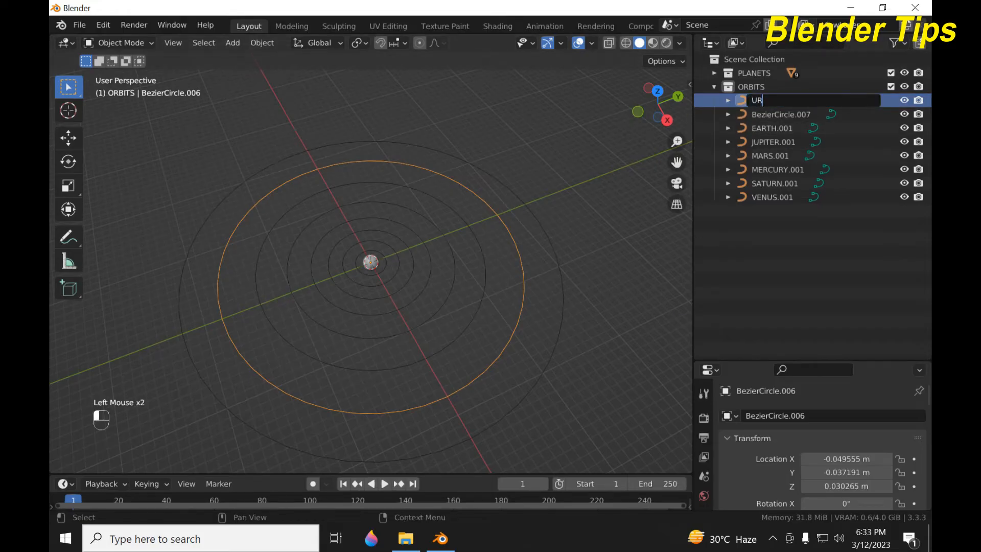
{"action": "type", "text": "ANUS"}
{"action": "key", "text": "Return"}
Select the outermost orbit circle, BezierCircle.007, and rename it NEPTUNE
{"action": "left_click", "coordinate": [540, 378]}
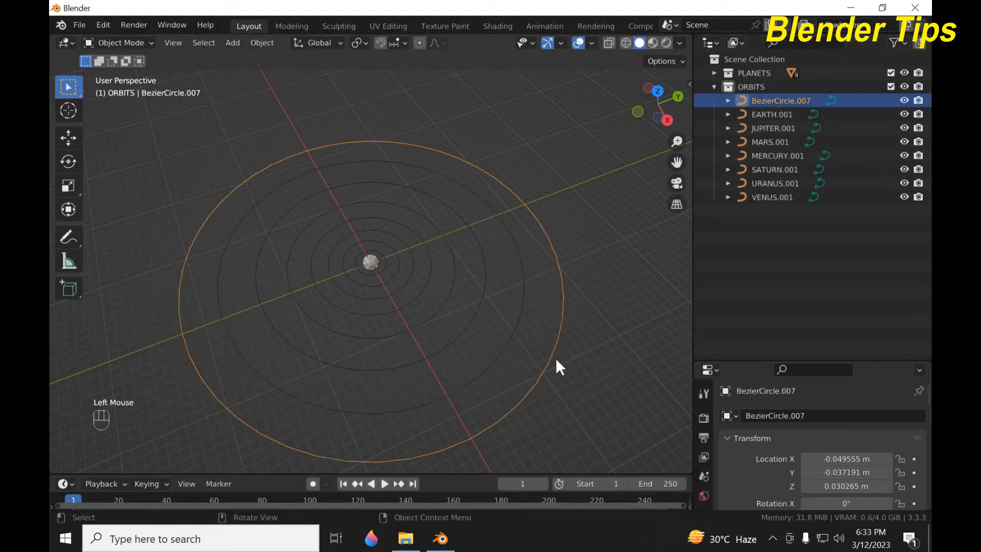
{"action": "double_click", "coordinate": [756, 101]}
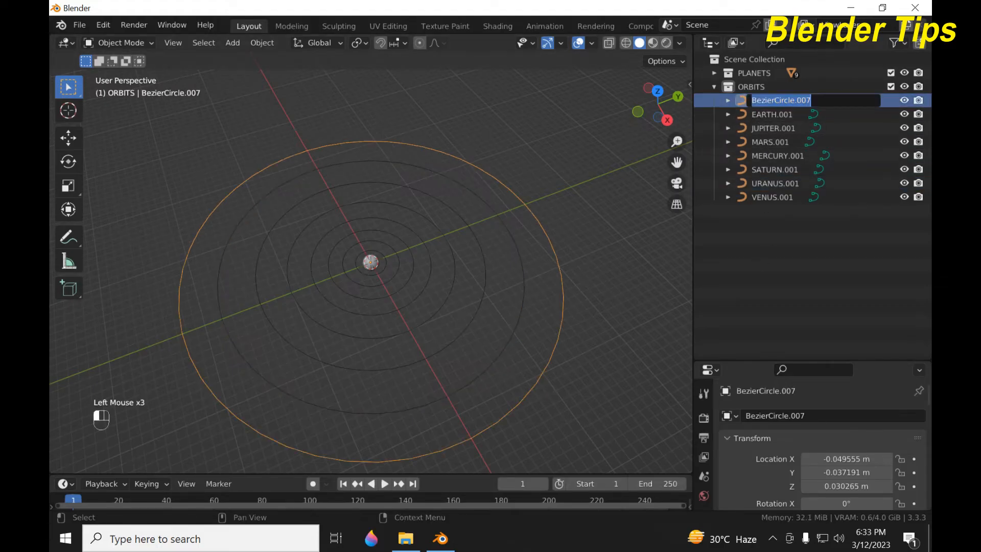
{"action": "type", "text": "N"}
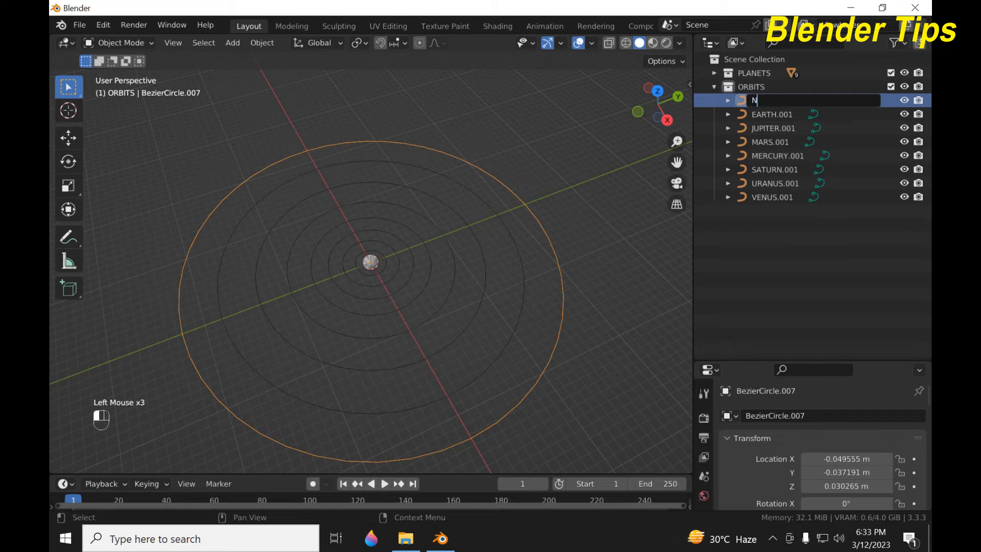
{"action": "type", "text": "EPTUNE"}
{"action": "key", "text": "Return"}
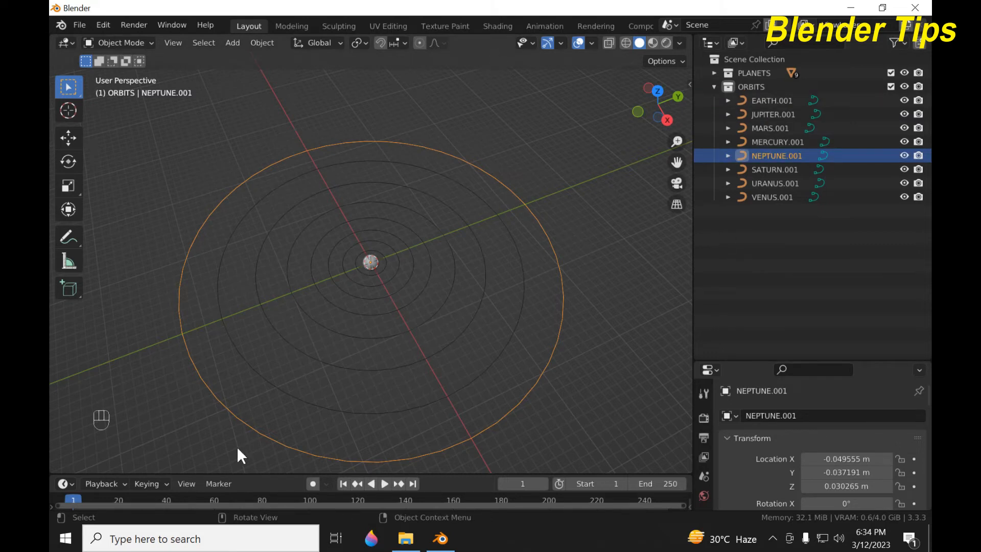
{"action": "scroll", "coordinate": [390, 206], "scroll_direction": "down", "scroll_amount": 1}
{"action": "middle_click_drag", "start_coordinate": [388, 201], "coordinate": [326, 198]}
{"action": "scroll", "coordinate": [339, 238], "scroll_direction": "up", "scroll_amount": 2}
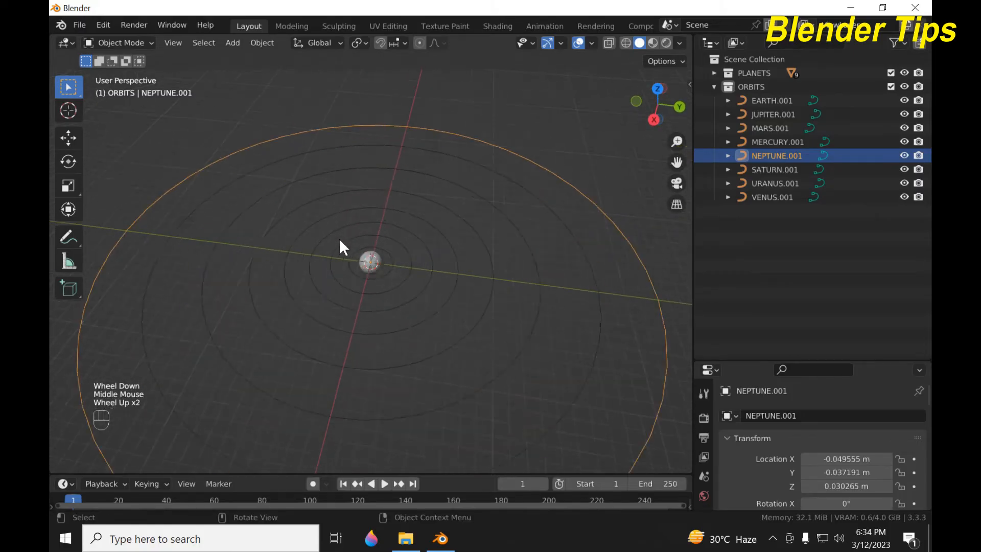
{"action": "scroll", "coordinate": [337, 237], "scroll_direction": "down", "scroll_amount": 2}
{"action": "middle_click_drag", "start_coordinate": [337, 238], "coordinate": [396, 255]}
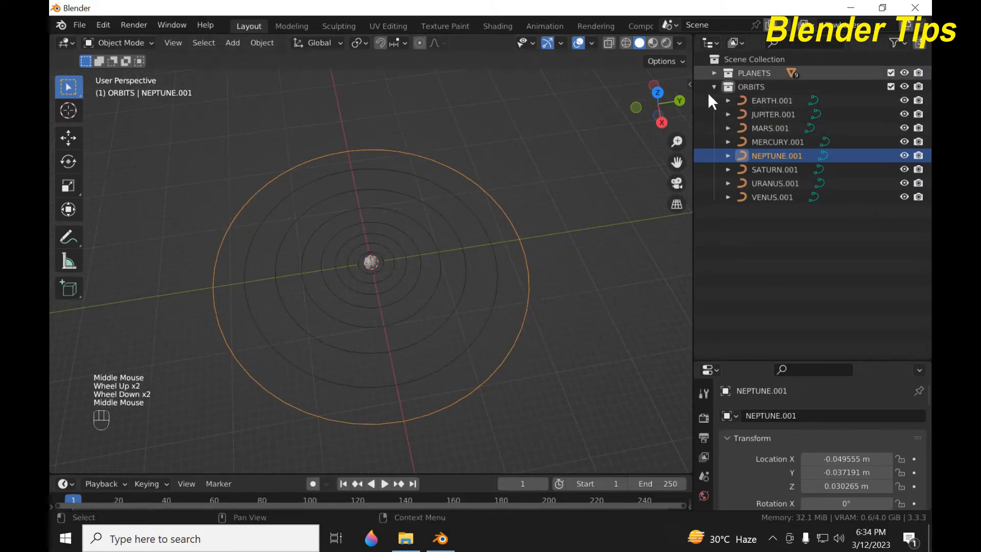
Expand the PLANETS collection and examine the sphere and concentric orbits from several angles and distances
{"action": "left_click", "coordinate": [714, 73]}
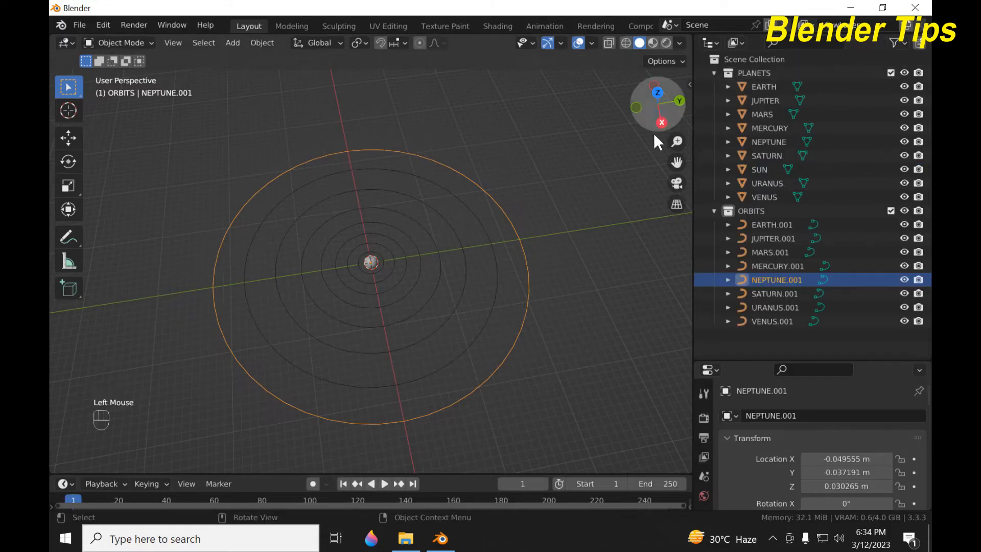
{"action": "middle_click_drag", "start_coordinate": [371, 228], "coordinate": [337, 179]}
{"action": "scroll", "coordinate": [355, 193], "scroll_direction": "up", "scroll_amount": 3}
{"action": "scroll", "coordinate": [356, 193], "scroll_direction": "down", "scroll_amount": 3}
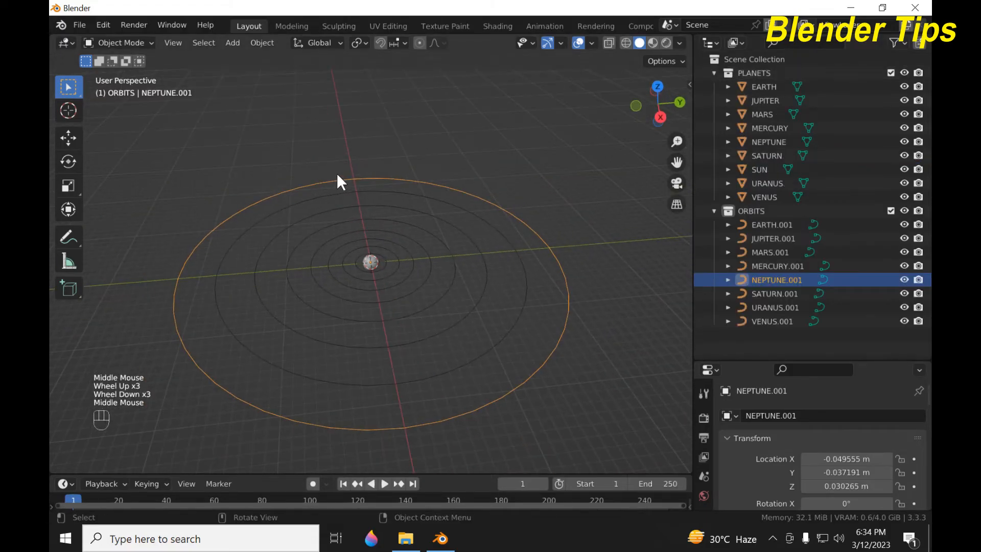
{"action": "scroll", "coordinate": [392, 253], "scroll_direction": "up", "scroll_amount": 3}
{"action": "scroll", "coordinate": [393, 253], "scroll_direction": "down", "scroll_amount": 1}
{"action": "scroll", "coordinate": [396, 257], "scroll_direction": "down", "scroll_amount": 2}
{"action": "middle_click_drag", "start_coordinate": [402, 260], "coordinate": [438, 279]}
{"action": "scroll", "coordinate": [411, 271], "scroll_direction": "up", "scroll_amount": 3}
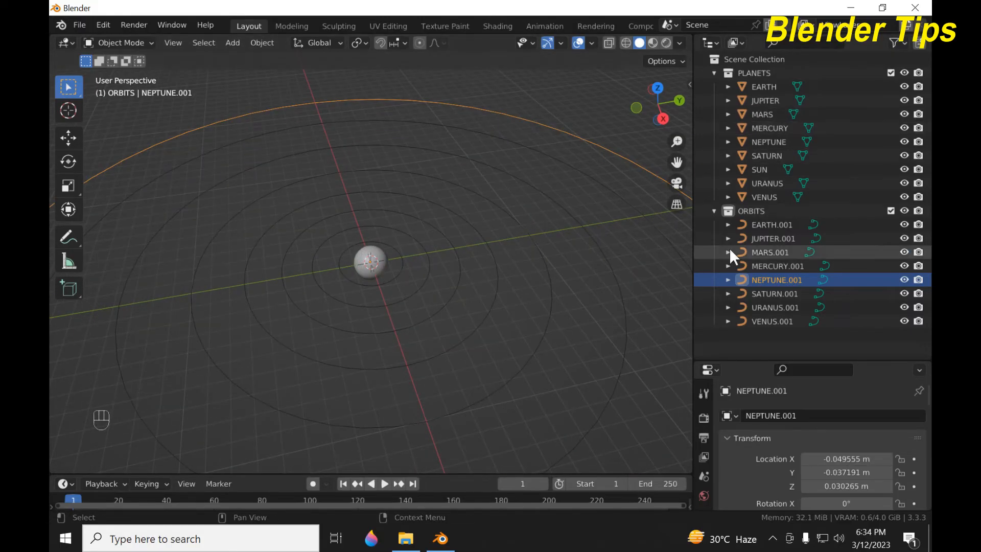
Add a Follow Path object constraint to the MERCURY sphere with the orbit curve MERCURY.001 as its target
{"action": "left_click", "coordinate": [775, 128]}
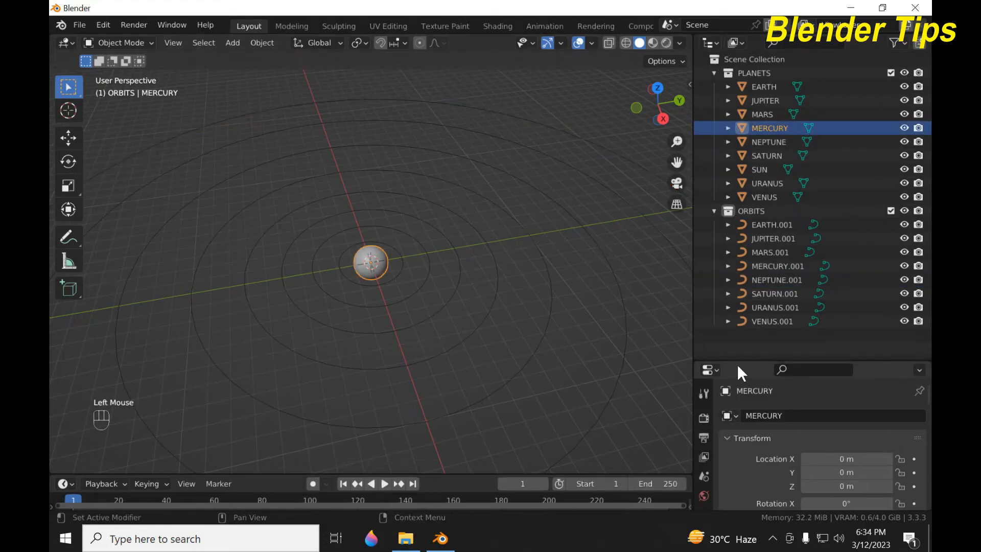
{"action": "left_click_drag", "start_coordinate": [738, 360], "coordinate": [737, 301]}
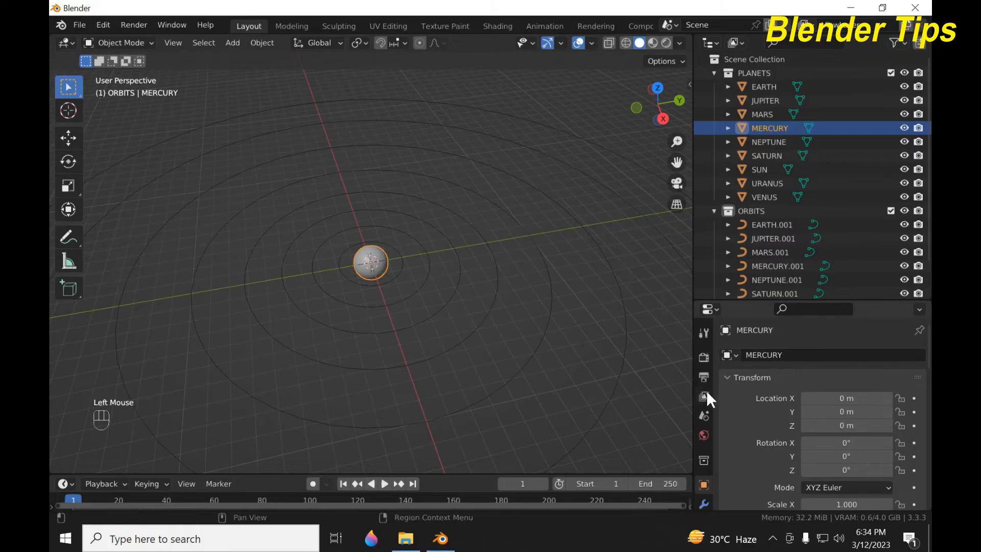
{"action": "scroll", "coordinate": [705, 396], "scroll_direction": "down", "scroll_amount": 2}
{"action": "scroll", "coordinate": [704, 430], "scroll_direction": "down", "scroll_amount": 3}
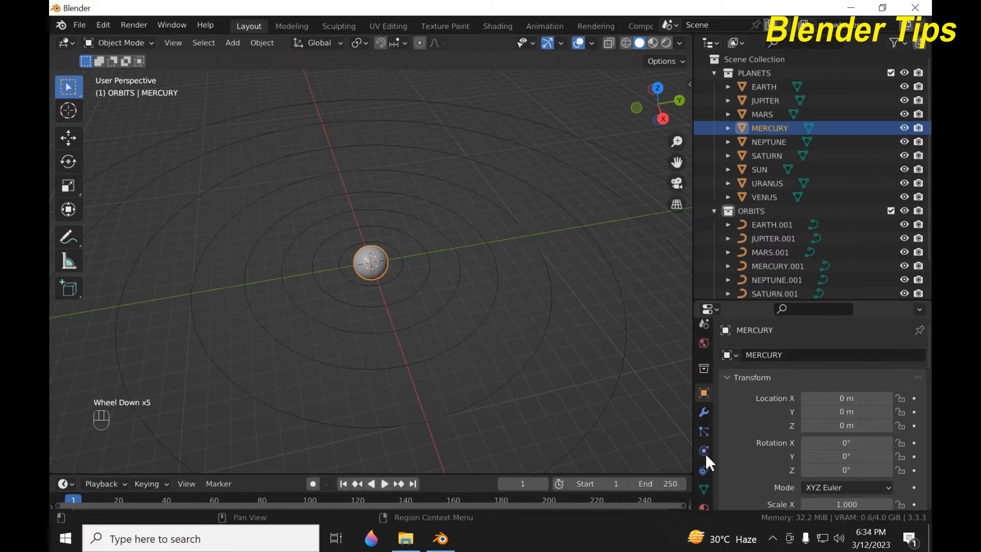
{"action": "left_click", "coordinate": [705, 471]}
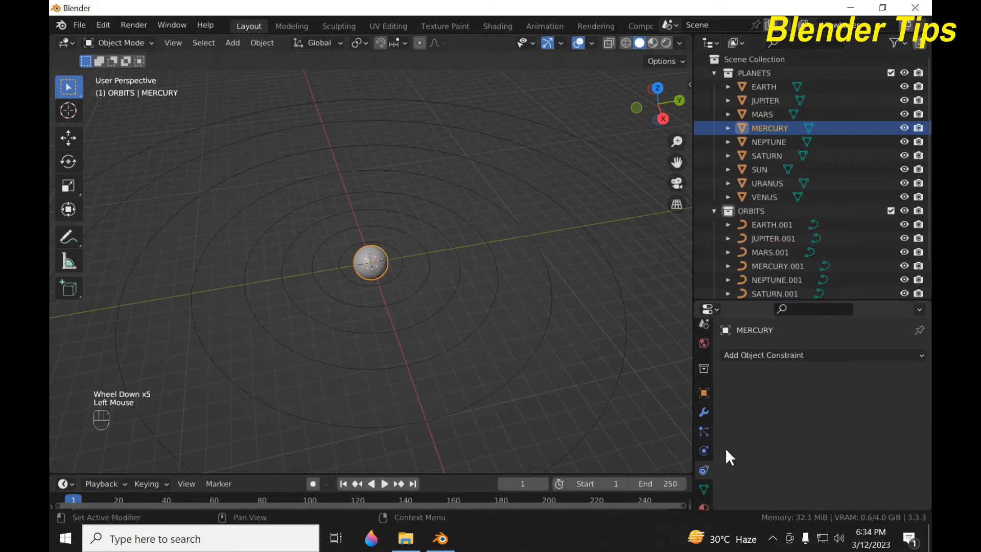
{"action": "left_click", "coordinate": [757, 358]}
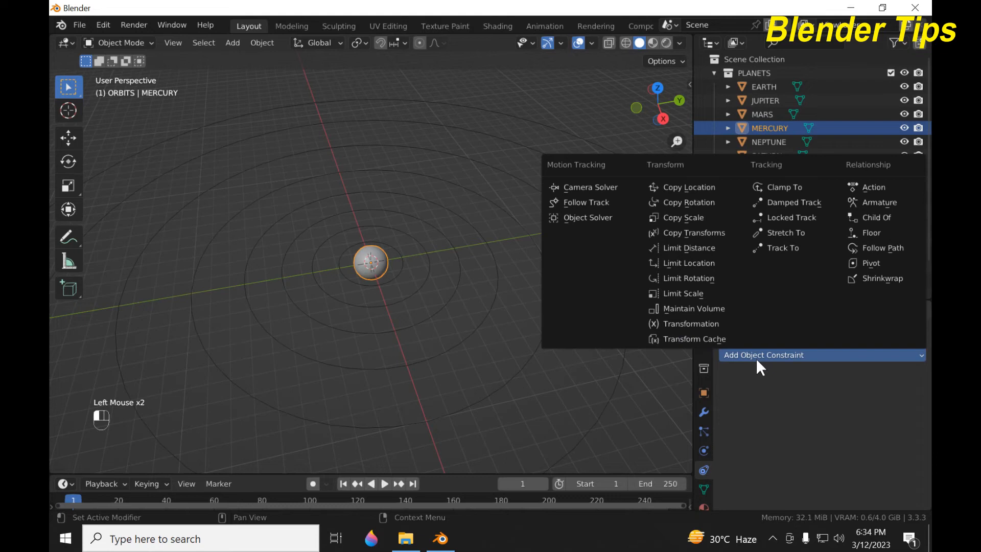
{"action": "left_click", "coordinate": [876, 248]}
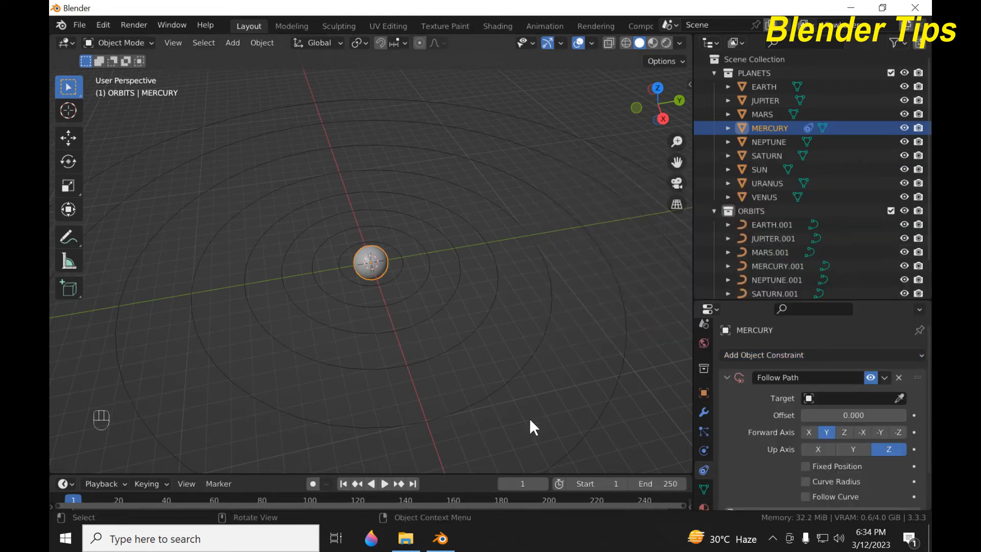
{"action": "left_click", "coordinate": [854, 399]}
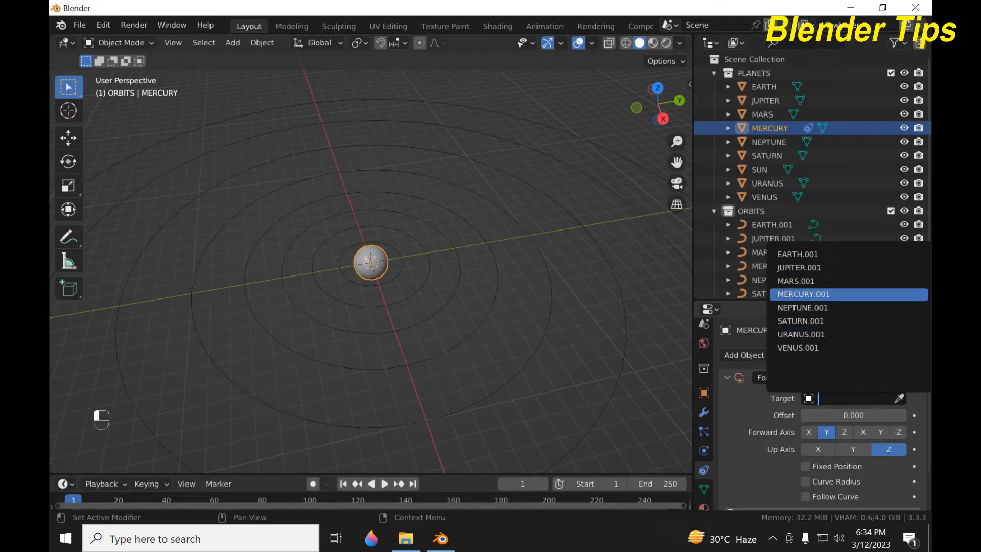
{"action": "left_click", "coordinate": [803, 294]}
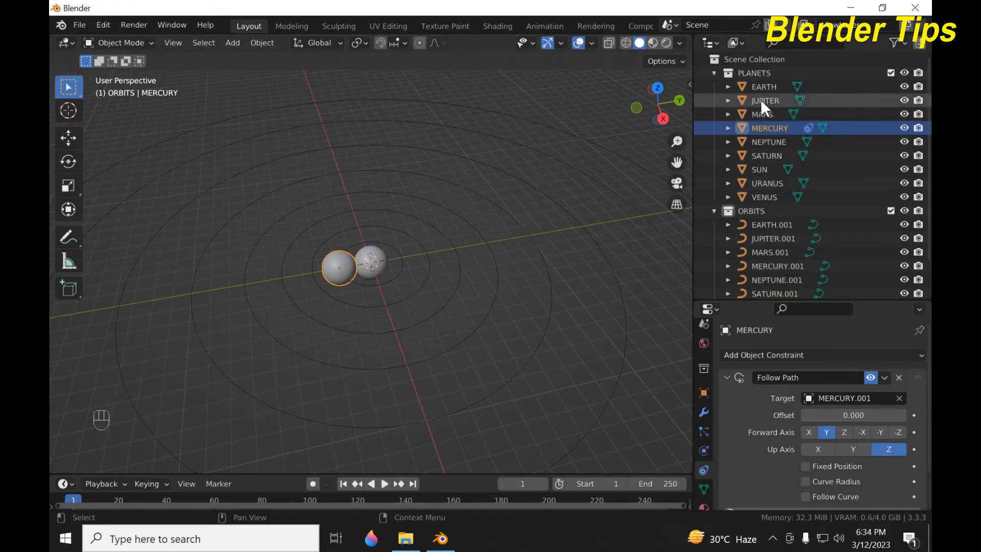
Give the VENUS sphere a Follow Path constraint that targets the orbit curve VENUS.001
{"action": "left_click", "coordinate": [762, 198]}
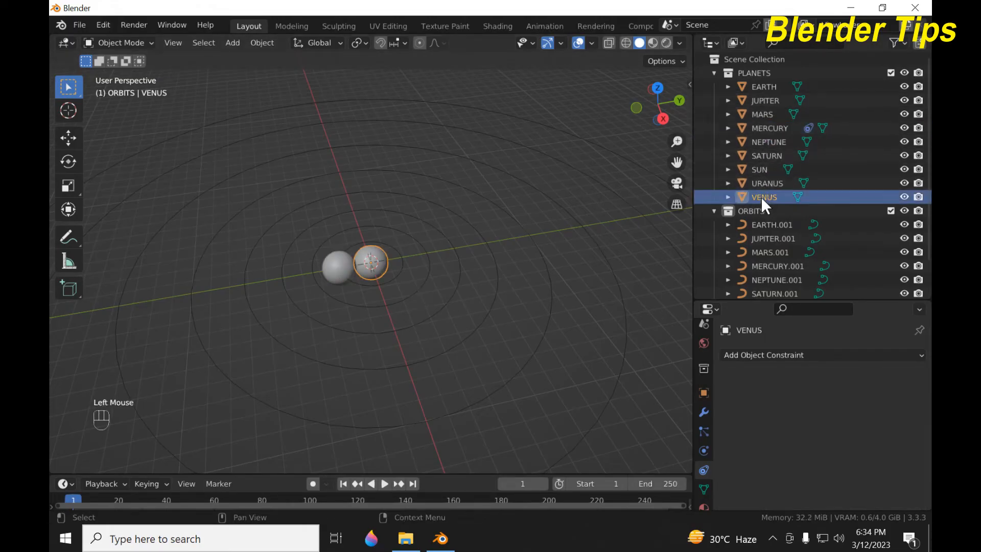
{"action": "left_click", "coordinate": [741, 358]}
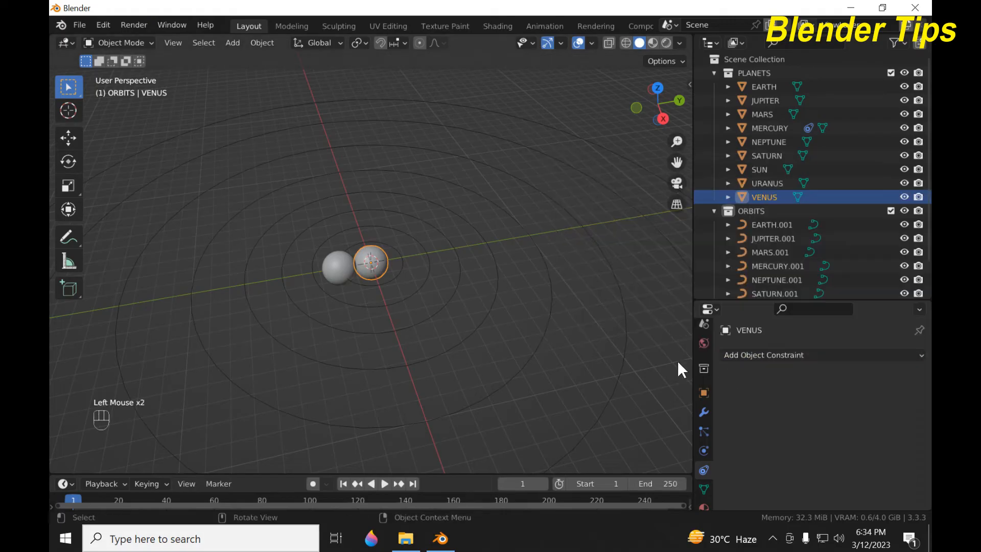
{"action": "left_click", "coordinate": [743, 356]}
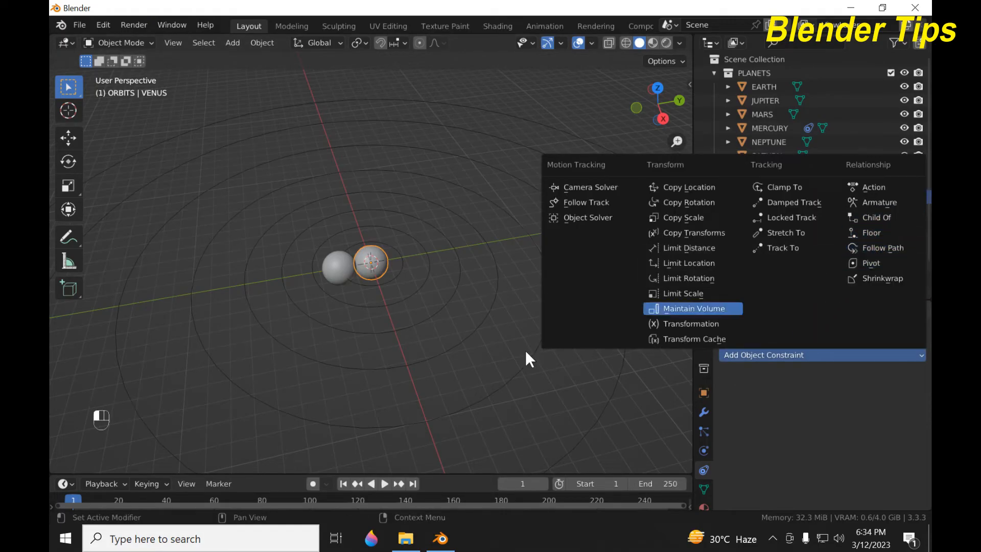
{"action": "left_click", "coordinate": [792, 354]}
{"action": "left_click", "coordinate": [875, 249]}
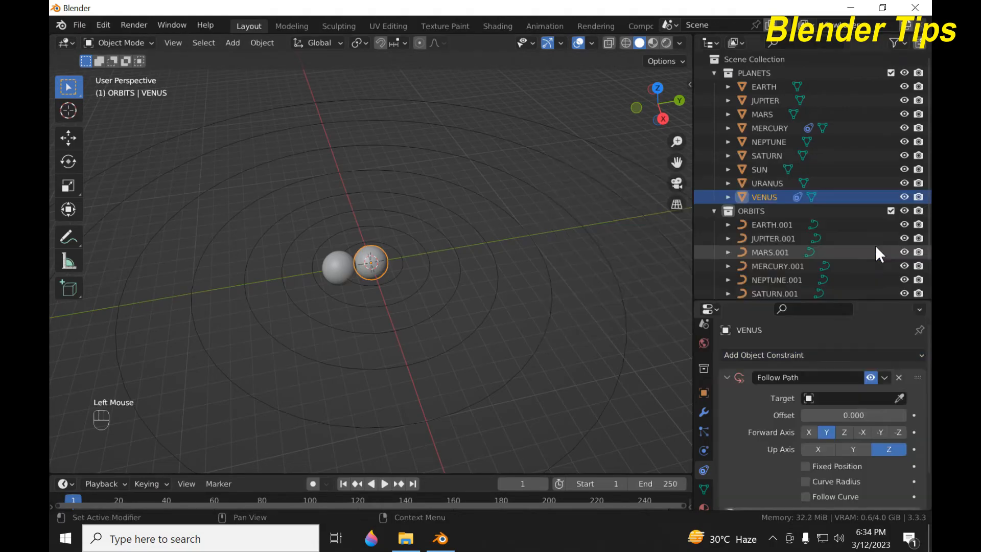
{"action": "left_click", "coordinate": [806, 398]}
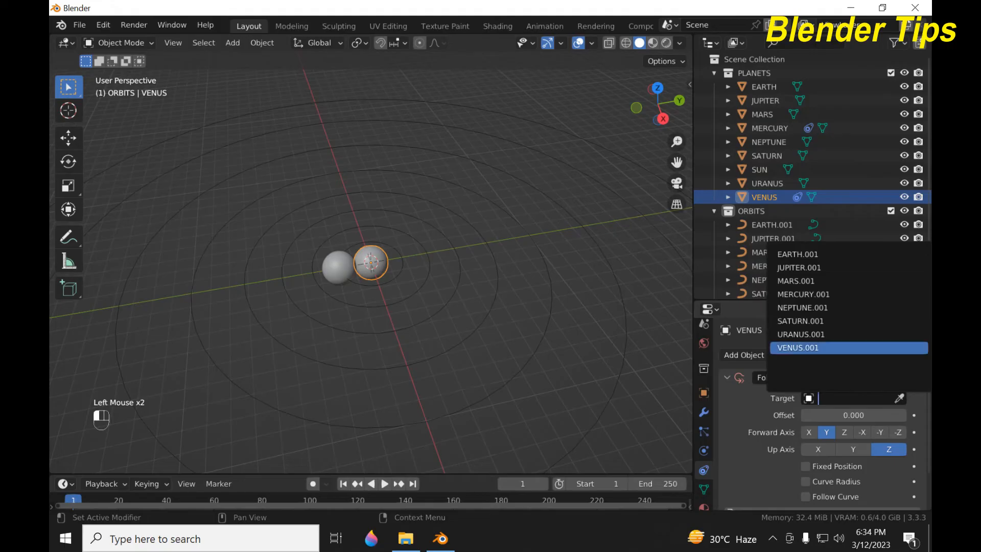
{"action": "left_click", "coordinate": [799, 347]}
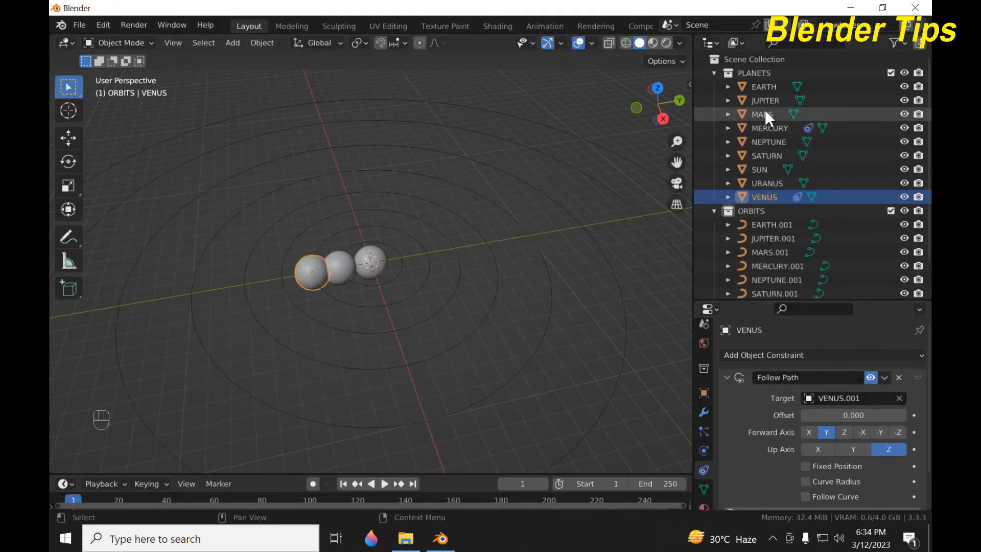
Give the EARTH sphere a Follow Path constraint that targets the orbit curve EARTH.001
{"action": "left_click", "coordinate": [762, 88]}
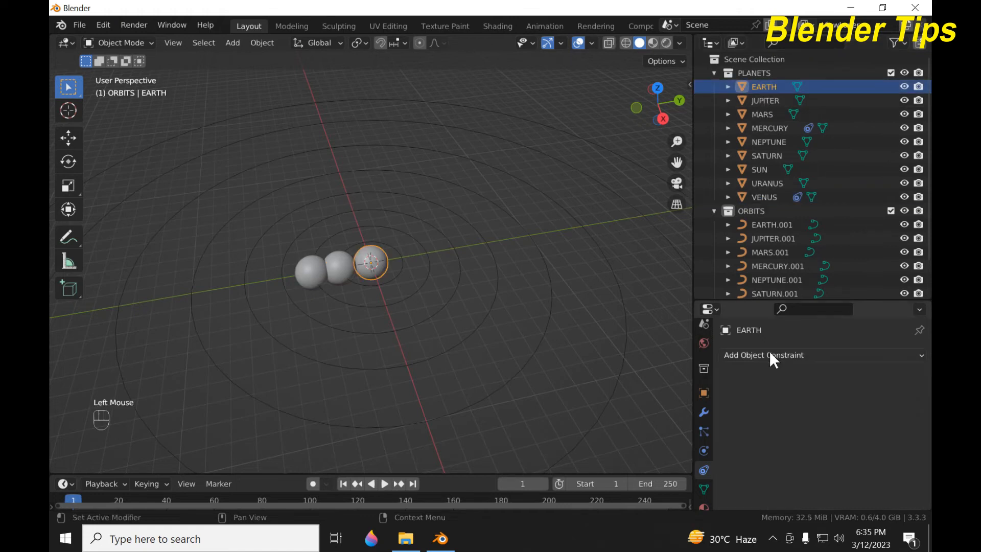
{"action": "left_click", "coordinate": [808, 354]}
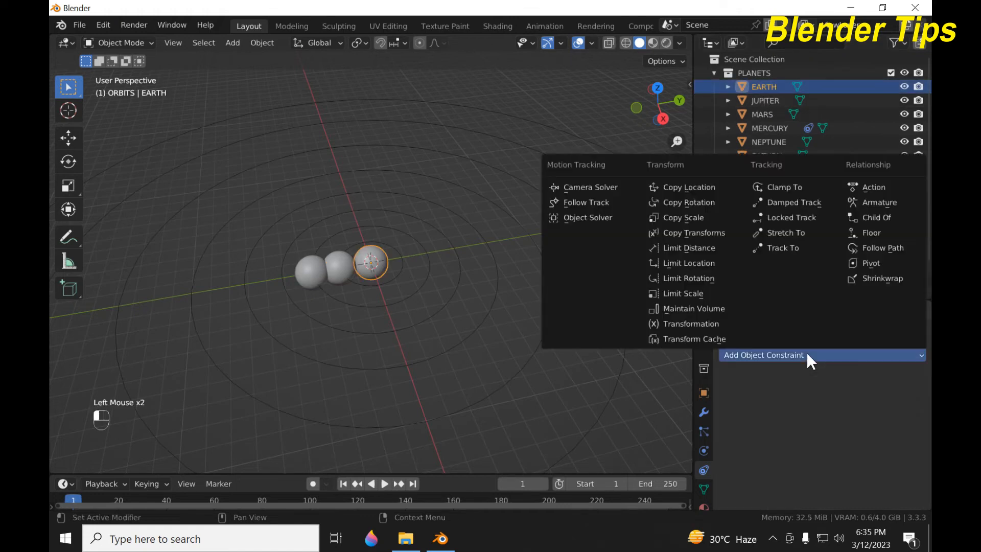
{"action": "left_click", "coordinate": [881, 250]}
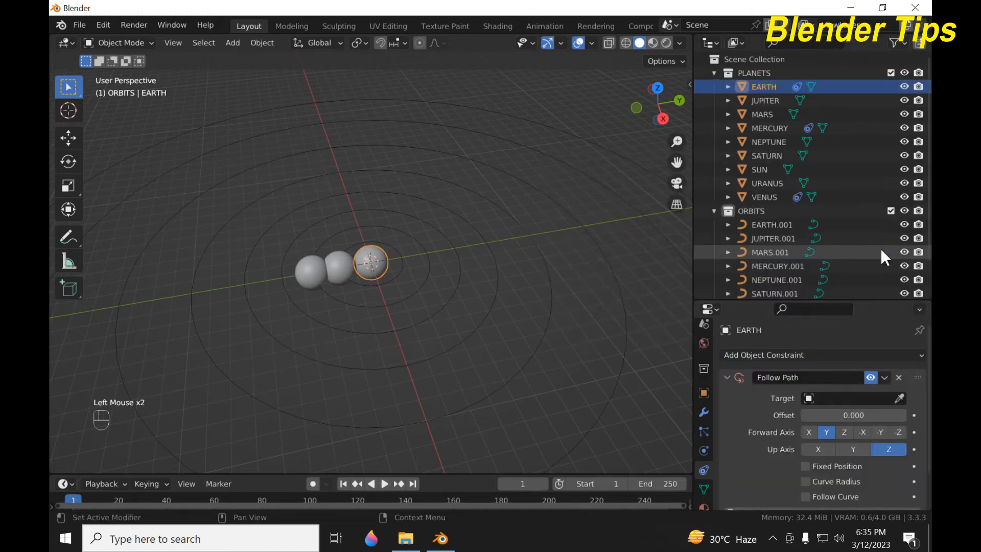
{"action": "left_click", "coordinate": [840, 397]}
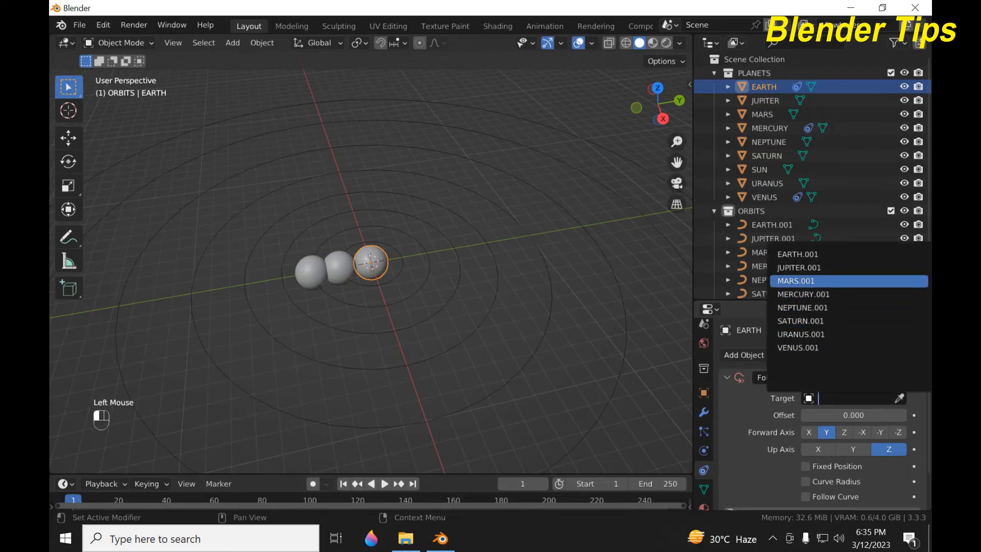
{"action": "left_click", "coordinate": [797, 253]}
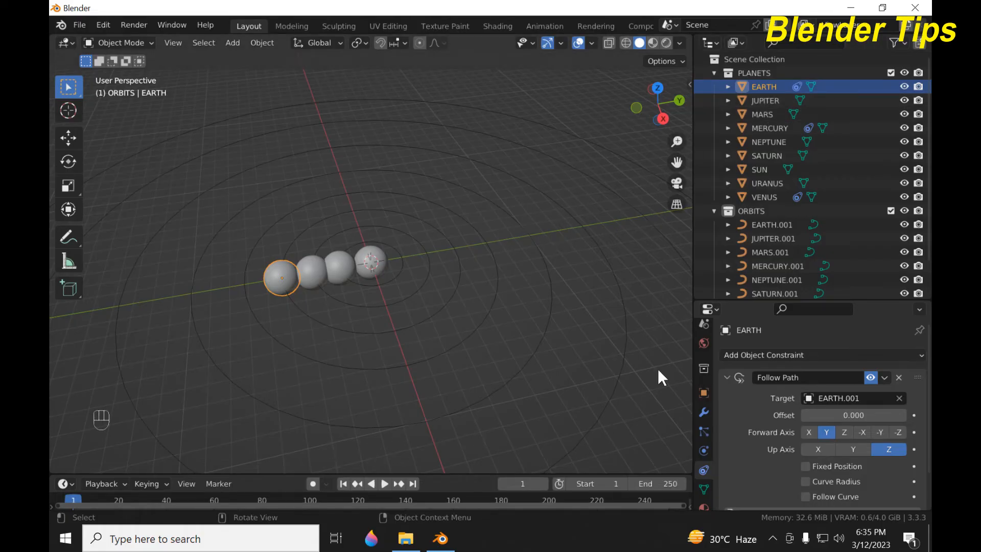
Give the MARS sphere a Follow Path constraint that targets the orbit curve MARS.001
{"action": "left_click", "coordinate": [755, 114]}
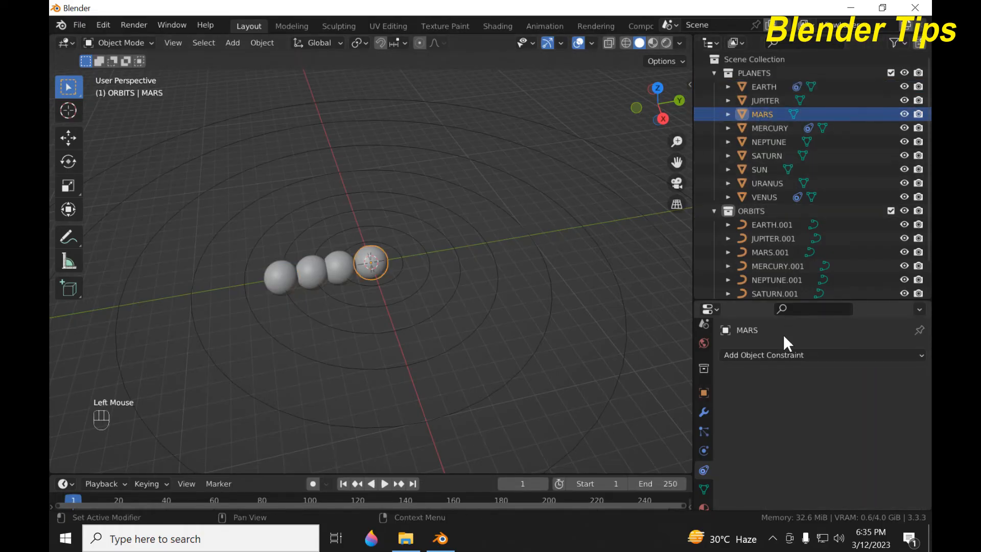
{"action": "left_click", "coordinate": [783, 354]}
{"action": "left_click", "coordinate": [883, 247]}
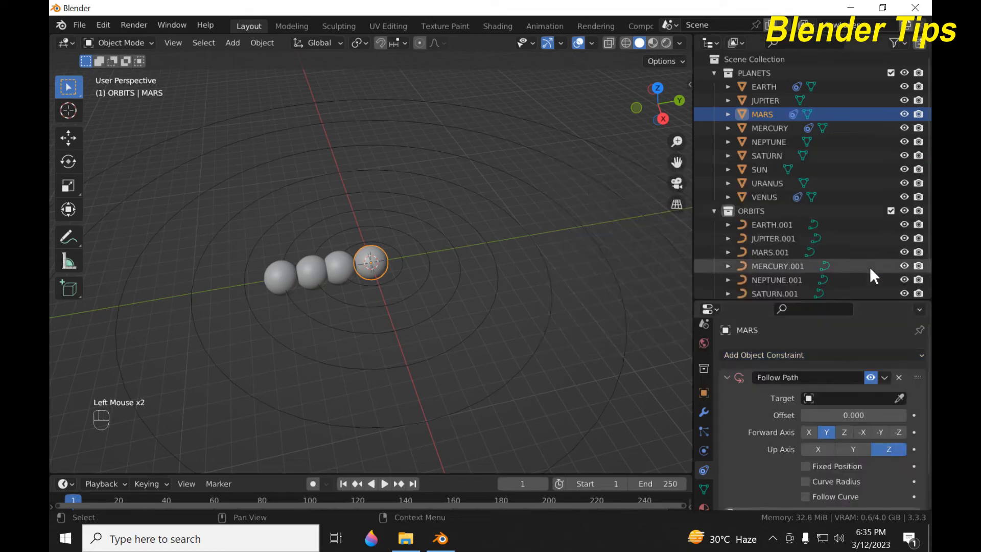
{"action": "left_click", "coordinate": [833, 398]}
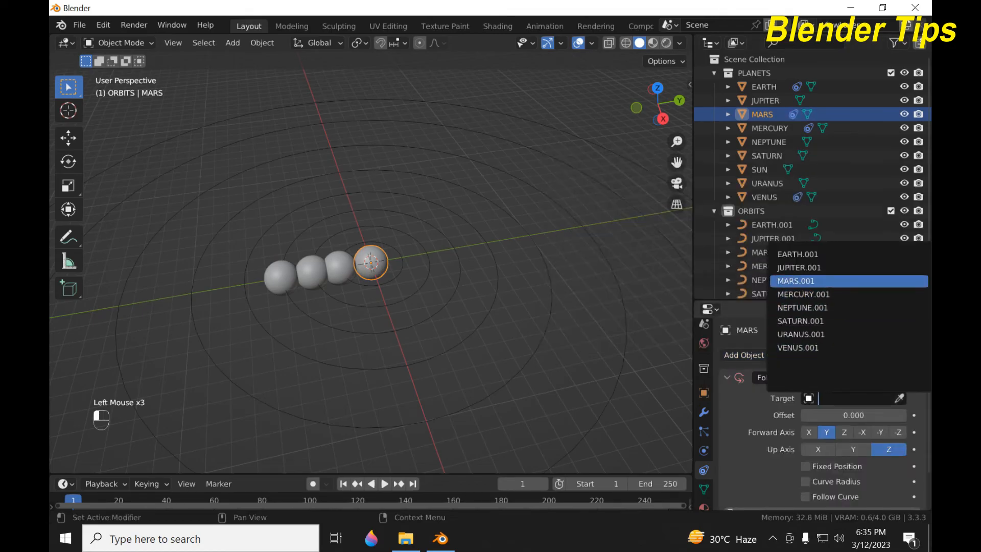
{"action": "left_click", "coordinate": [799, 281]}
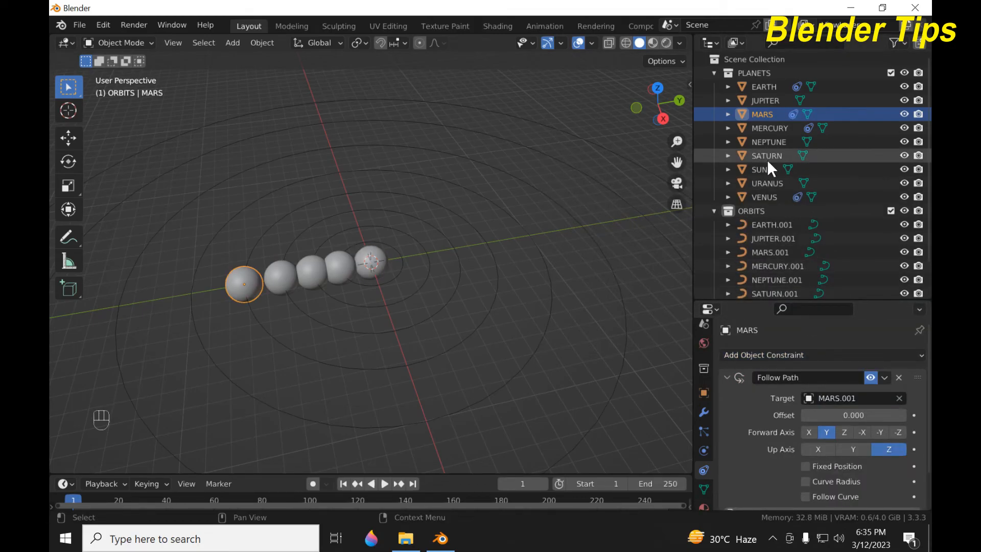
Give the JUPITER sphere a Follow Path constraint that targets the orbit curve JUPITER.001
{"action": "left_click", "coordinate": [765, 97]}
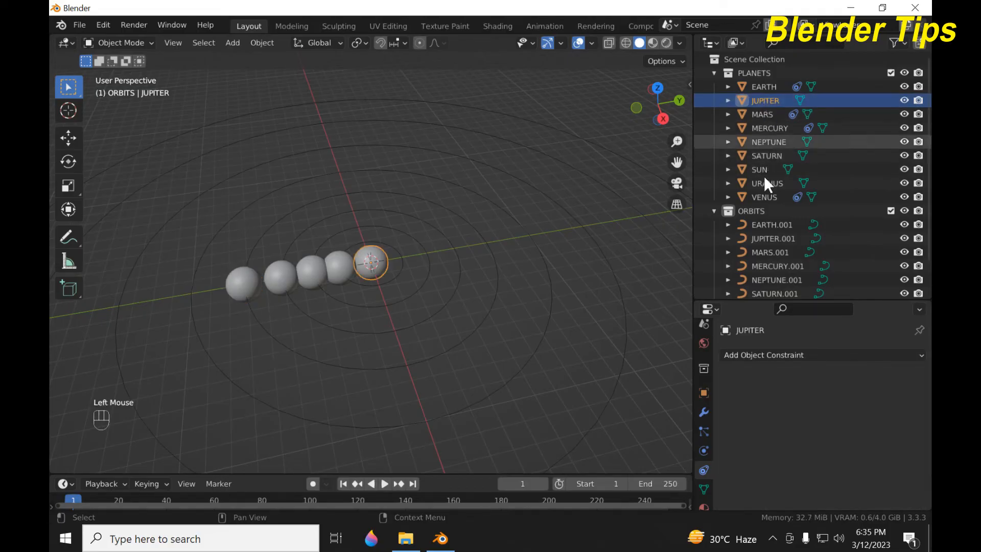
{"action": "left_click", "coordinate": [786, 354]}
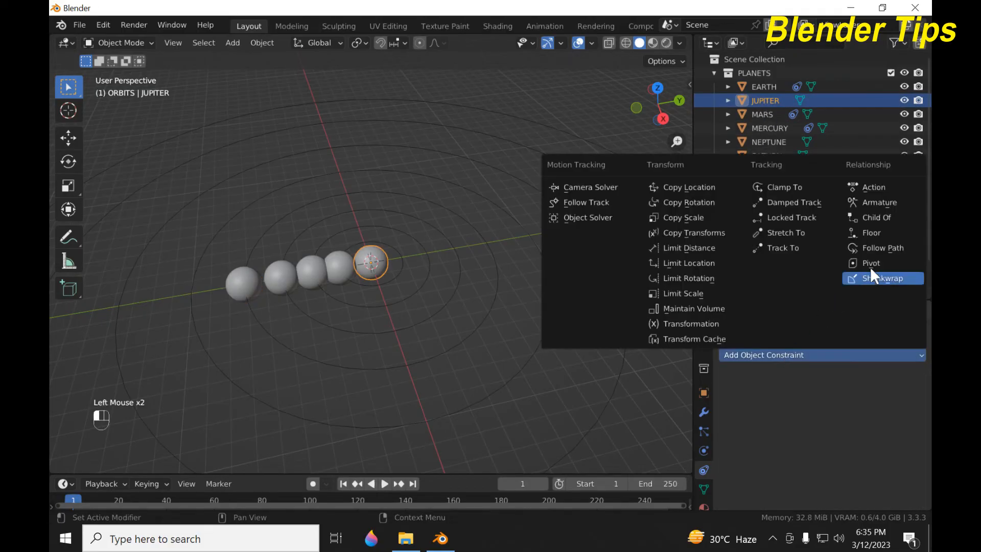
{"action": "left_click", "coordinate": [879, 250]}
{"action": "left_click", "coordinate": [817, 398]}
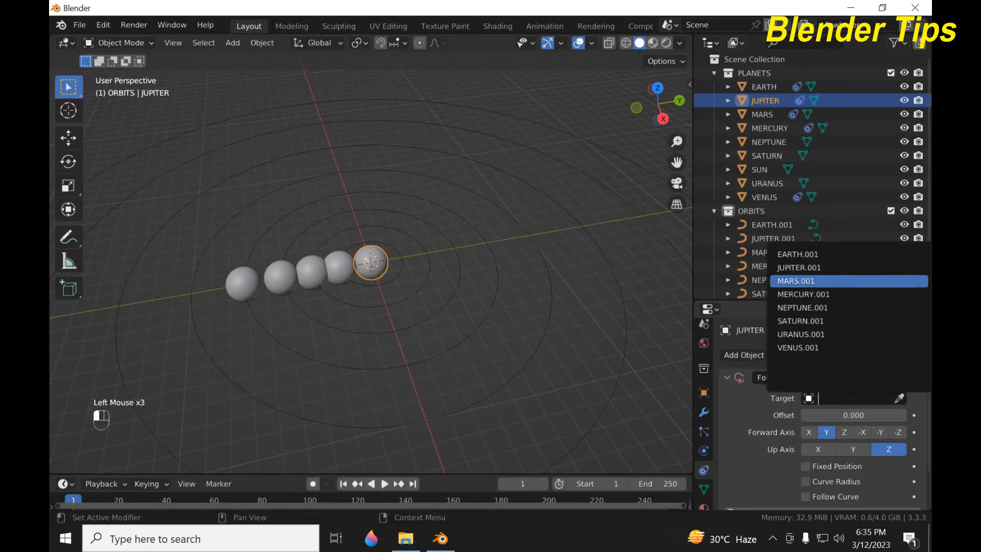
{"action": "left_click", "coordinate": [801, 267]}
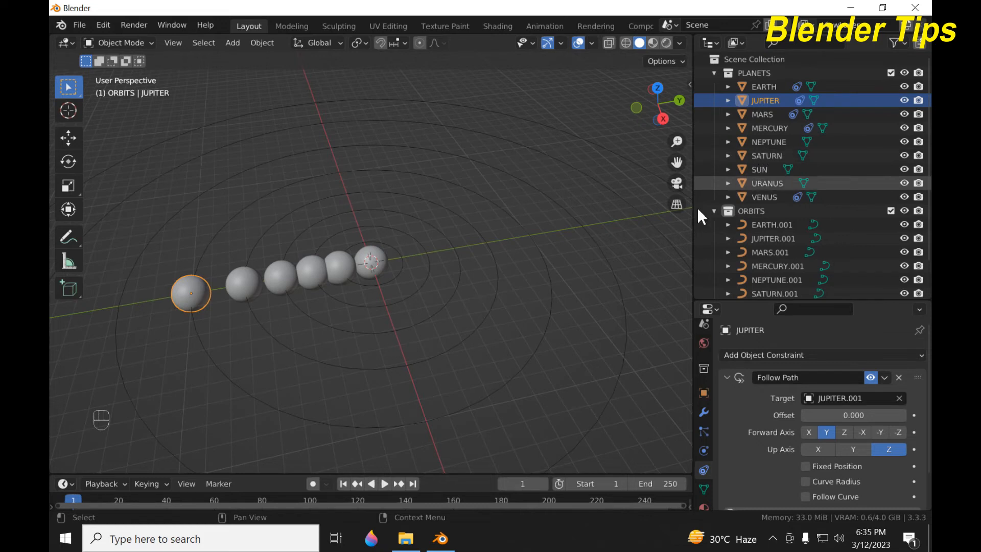
Give the SATURN sphere a Follow Path constraint that targets the orbit curve SATURN.001
{"action": "left_click", "coordinate": [775, 156]}
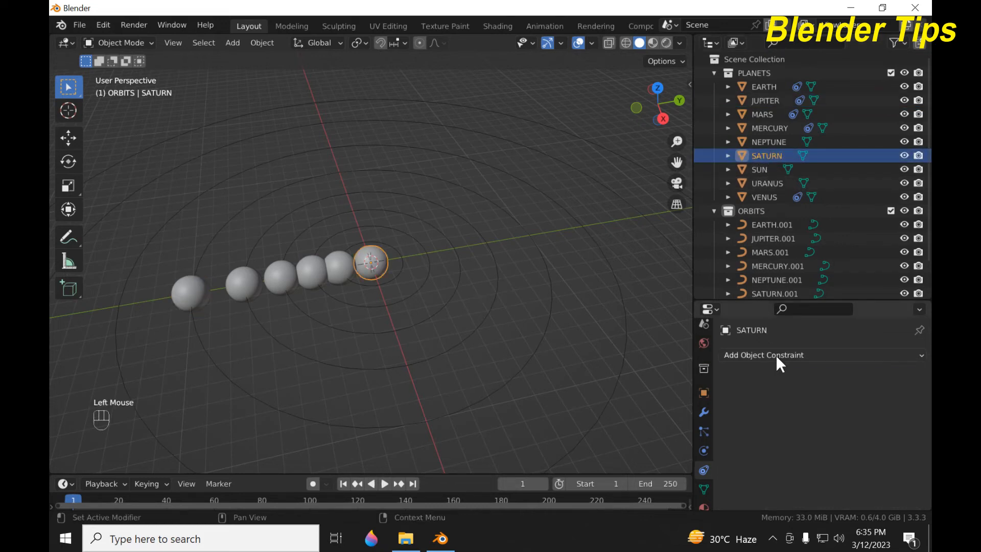
{"action": "left_click", "coordinate": [776, 354]}
{"action": "left_click", "coordinate": [870, 249]}
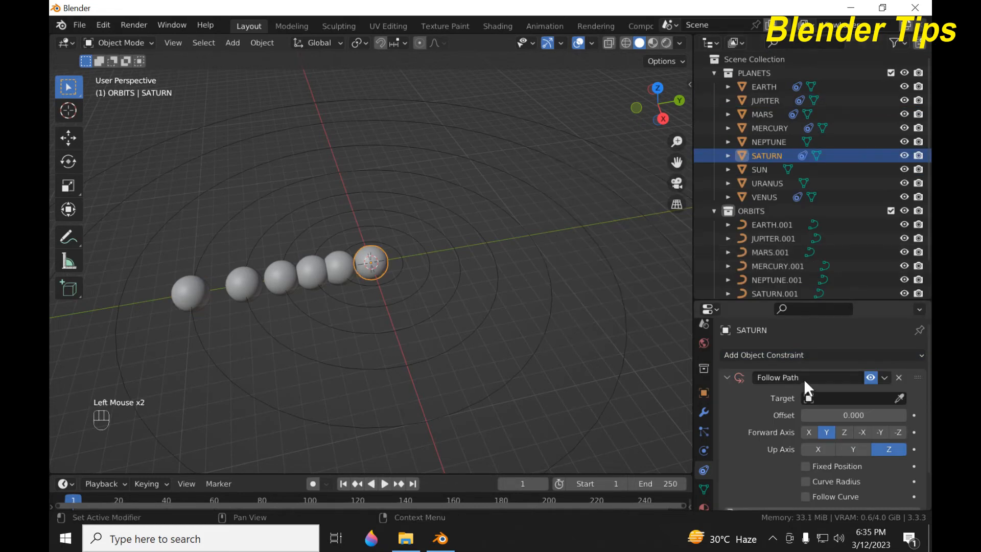
{"action": "left_click", "coordinate": [826, 398]}
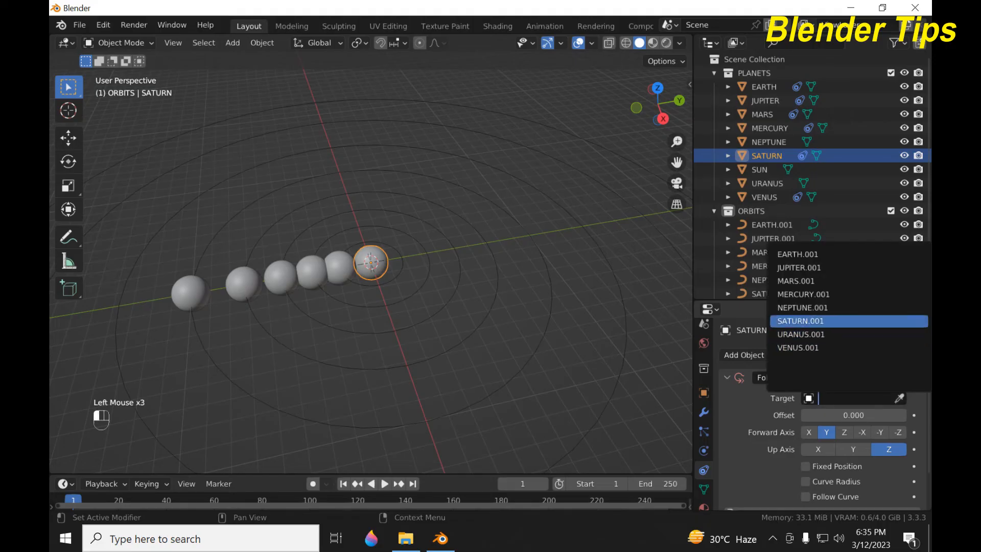
{"action": "left_click", "coordinate": [801, 321]}
{"action": "scroll", "coordinate": [420, 251], "scroll_direction": "down", "scroll_amount": 2}
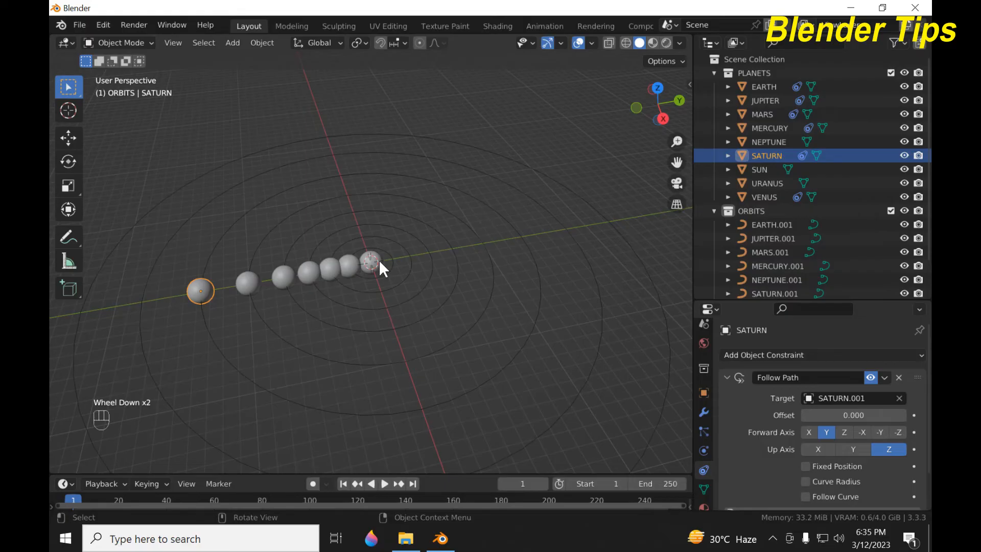
{"action": "scroll", "coordinate": [269, 265], "scroll_direction": "up", "scroll_amount": 1}
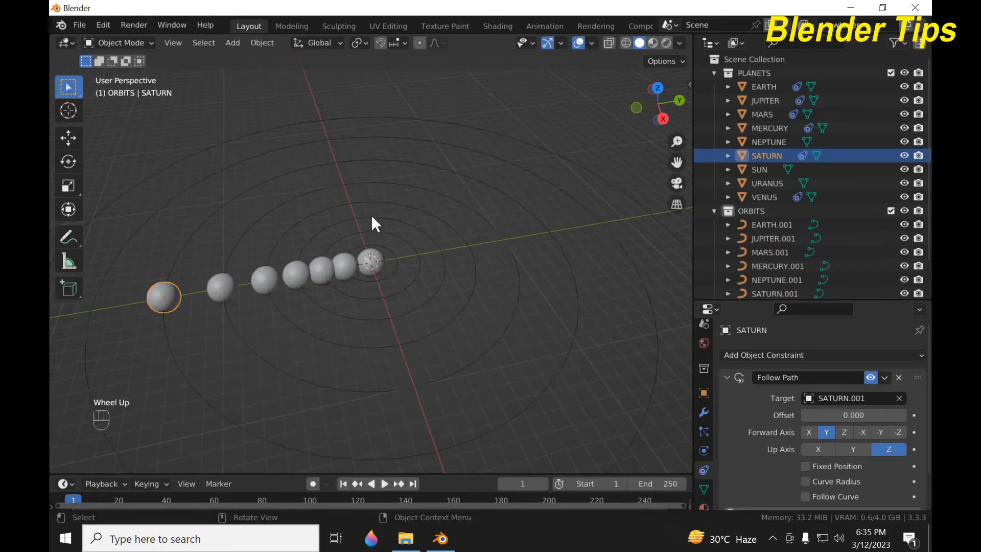
Give the URANUS sphere a Follow Path constraint that targets the orbit curve URANUS.001
{"action": "scroll", "coordinate": [457, 195], "scroll_direction": "down", "scroll_amount": 1}
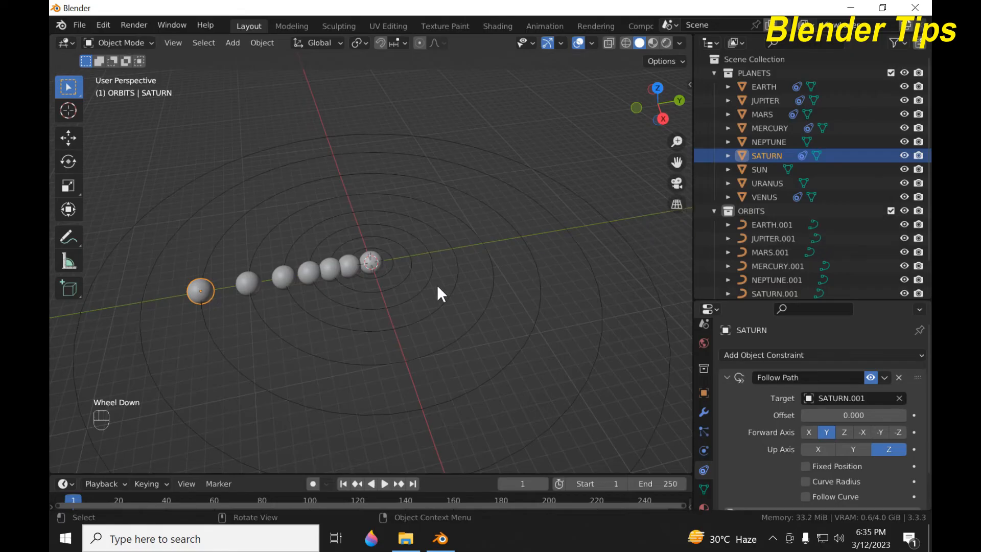
{"action": "left_click", "coordinate": [765, 182]}
{"action": "left_click", "coordinate": [789, 353]}
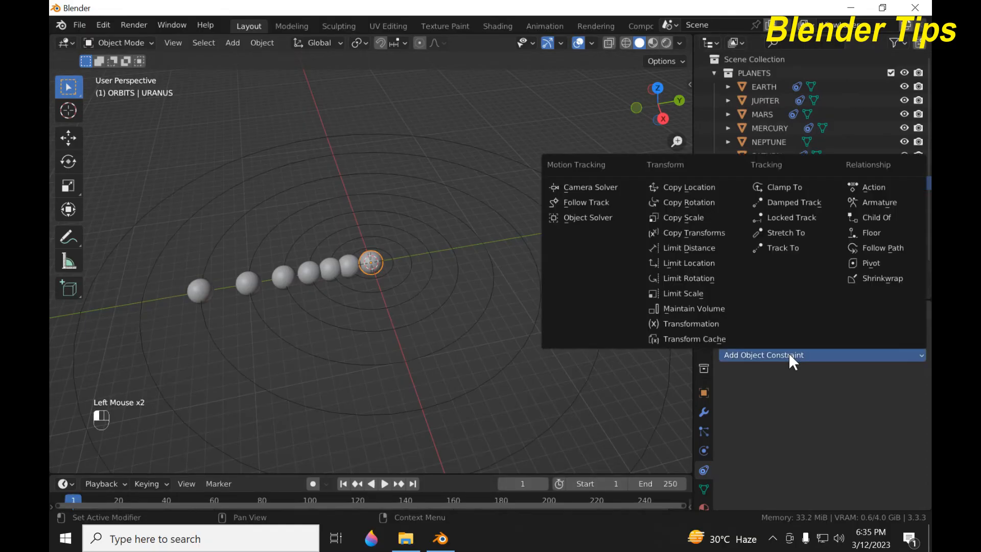
{"action": "left_click", "coordinate": [876, 247]}
{"action": "left_click", "coordinate": [833, 398]}
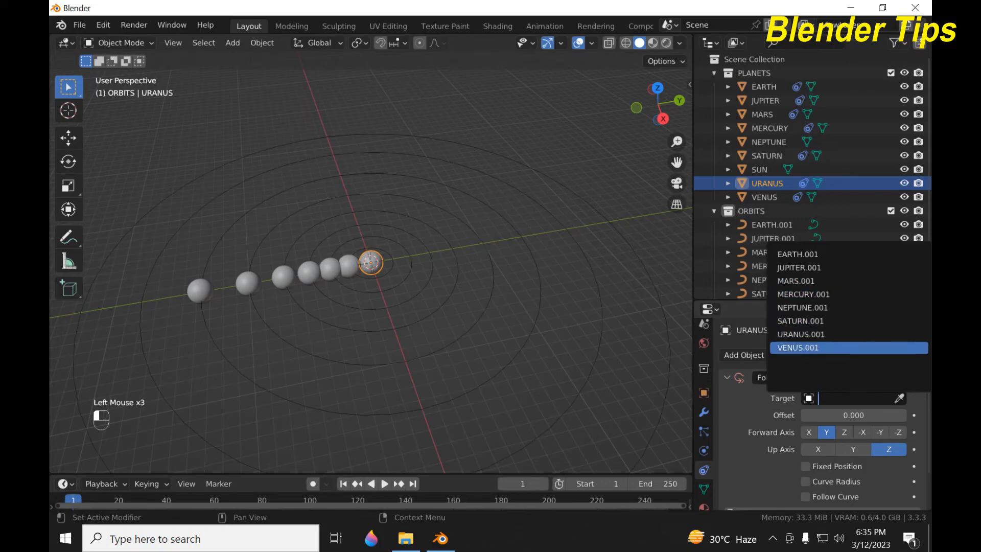
{"action": "left_click", "coordinate": [801, 334]}
{"action": "scroll", "coordinate": [389, 264], "scroll_direction": "down", "scroll_amount": 2}
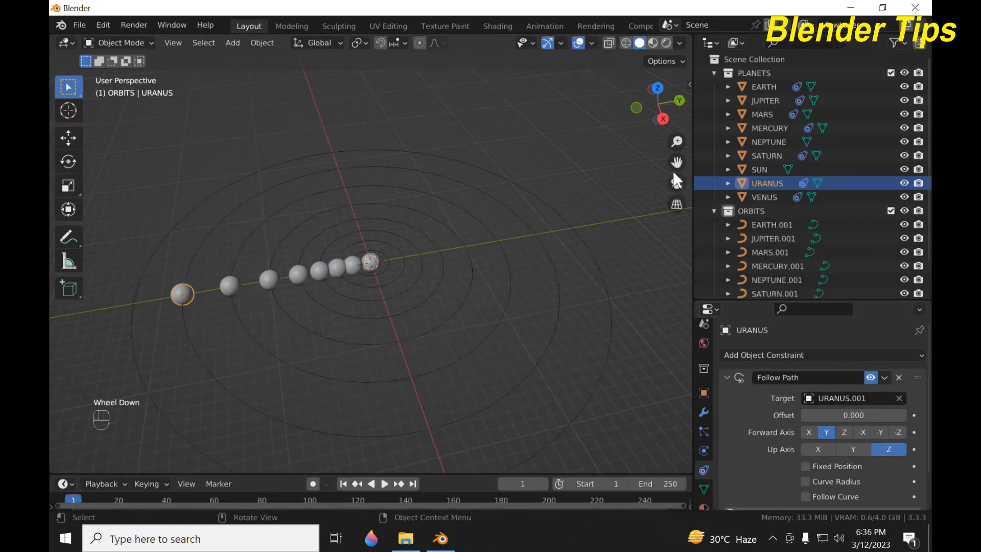
Give the NEPTUNE sphere a Follow Path constraint that targets the orbit curve NEPTUNE.001
{"action": "left_click", "coordinate": [762, 143]}
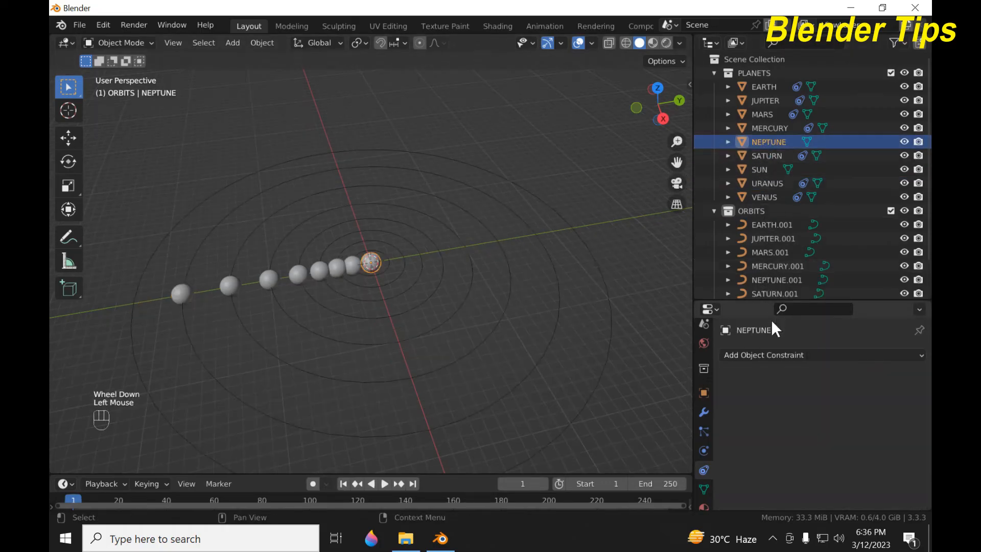
{"action": "left_click", "coordinate": [773, 352]}
{"action": "left_click", "coordinate": [866, 252]}
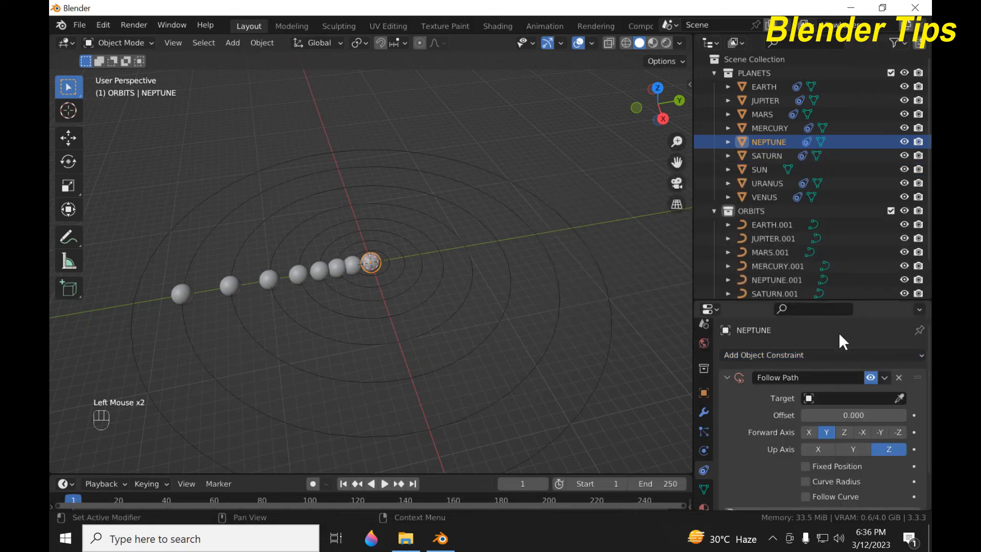
{"action": "left_click", "coordinate": [839, 399]}
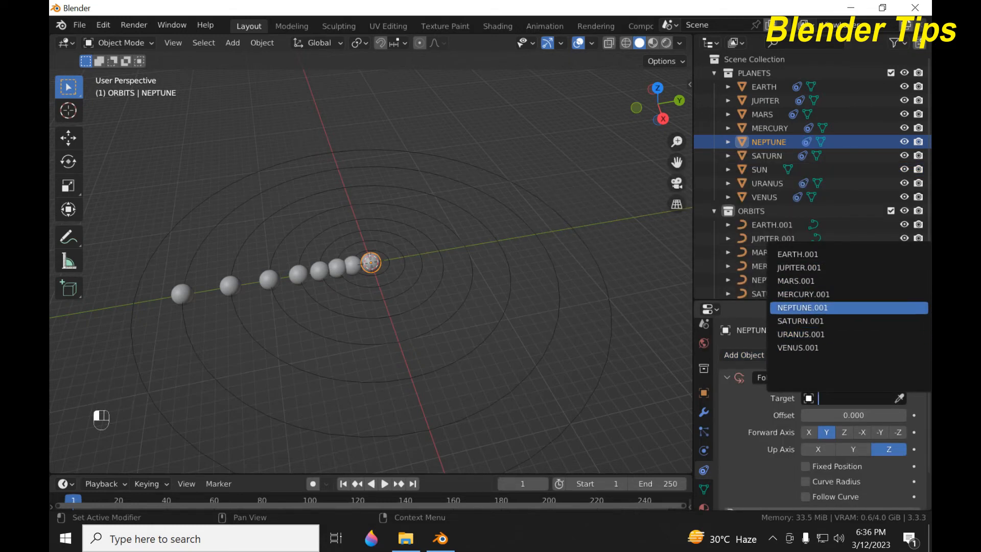
{"action": "left_click", "coordinate": [803, 308]}
Examine the row of planet spheres and their orbit circles from several angles and distances
{"action": "scroll", "coordinate": [329, 198], "scroll_direction": "down", "scroll_amount": 2}
{"action": "middle_click_drag", "start_coordinate": [329, 199], "coordinate": [408, 329]}
{"action": "scroll", "coordinate": [382, 209], "scroll_direction": "up", "scroll_amount": 2}
{"action": "scroll", "coordinate": [374, 207], "scroll_direction": "down", "scroll_amount": 1}
{"action": "scroll", "coordinate": [384, 240], "scroll_direction": "up", "scroll_amount": 2}
{"action": "scroll", "coordinate": [383, 255], "scroll_direction": "down", "scroll_amount": 3}
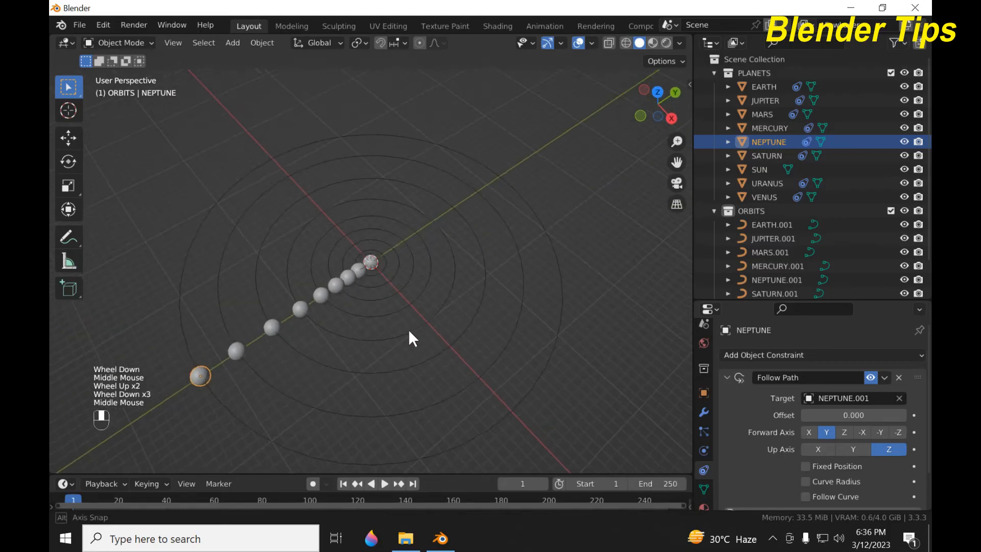
{"action": "scroll", "coordinate": [394, 291], "scroll_direction": "up", "scroll_amount": 3}
{"action": "scroll", "coordinate": [392, 292], "scroll_direction": "up", "scroll_amount": 3}
{"action": "scroll", "coordinate": [391, 288], "scroll_direction": "down", "scroll_amount": 6}
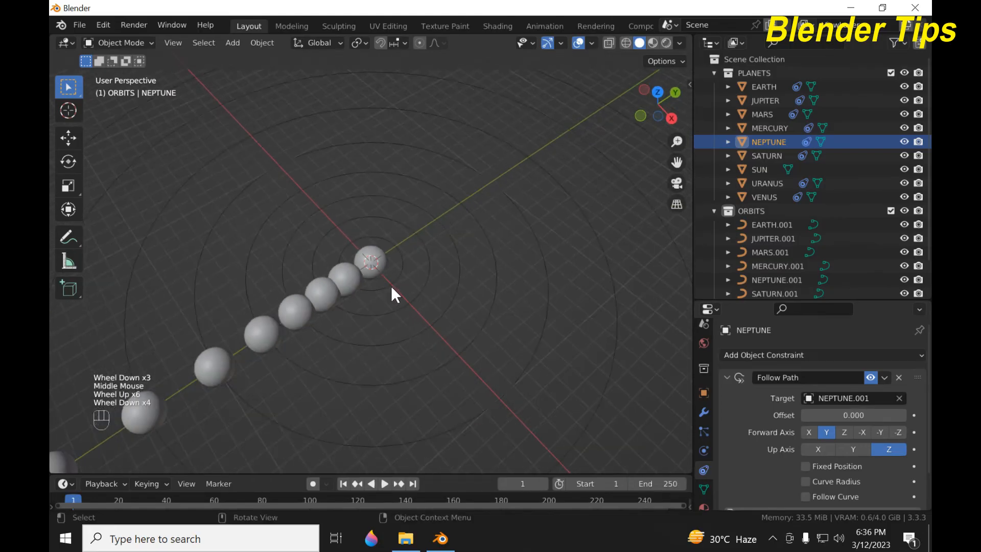
{"action": "scroll", "coordinate": [391, 286], "scroll_direction": "down", "scroll_amount": 2}
{"action": "middle_click_drag", "start_coordinate": [391, 286], "coordinate": [309, 284]}
{"action": "scroll", "coordinate": [368, 241], "scroll_direction": "up", "scroll_amount": 3}
{"action": "scroll", "coordinate": [369, 253], "scroll_direction": "down", "scroll_amount": 3}
{"action": "scroll", "coordinate": [361, 263], "scroll_direction": "up", "scroll_amount": 8}
{"action": "scroll", "coordinate": [364, 262], "scroll_direction": "down", "scroll_amount": 4}
{"action": "scroll", "coordinate": [375, 276], "scroll_direction": "down", "scroll_amount": 1}
{"action": "scroll", "coordinate": [375, 262], "scroll_direction": "up", "scroll_amount": 6}
{"action": "scroll", "coordinate": [377, 259], "scroll_direction": "down", "scroll_amount": 4}
{"action": "scroll", "coordinate": [334, 281], "scroll_direction": "down", "scroll_amount": 2}
{"action": "scroll", "coordinate": [333, 280], "scroll_direction": "down", "scroll_amount": 1}
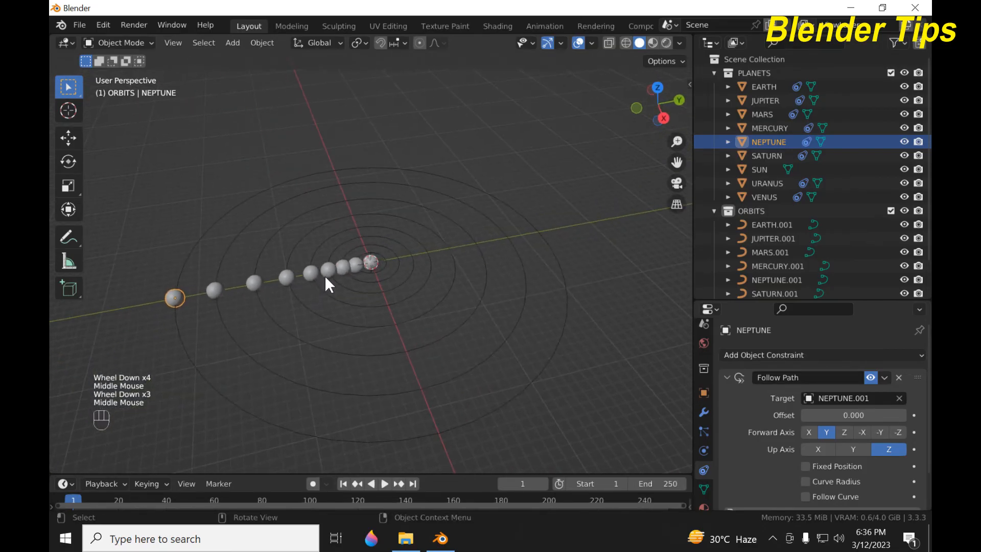
{"action": "scroll", "coordinate": [364, 268], "scroll_direction": "up", "scroll_amount": 2}
{"action": "scroll", "coordinate": [363, 267], "scroll_direction": "up", "scroll_amount": 4}
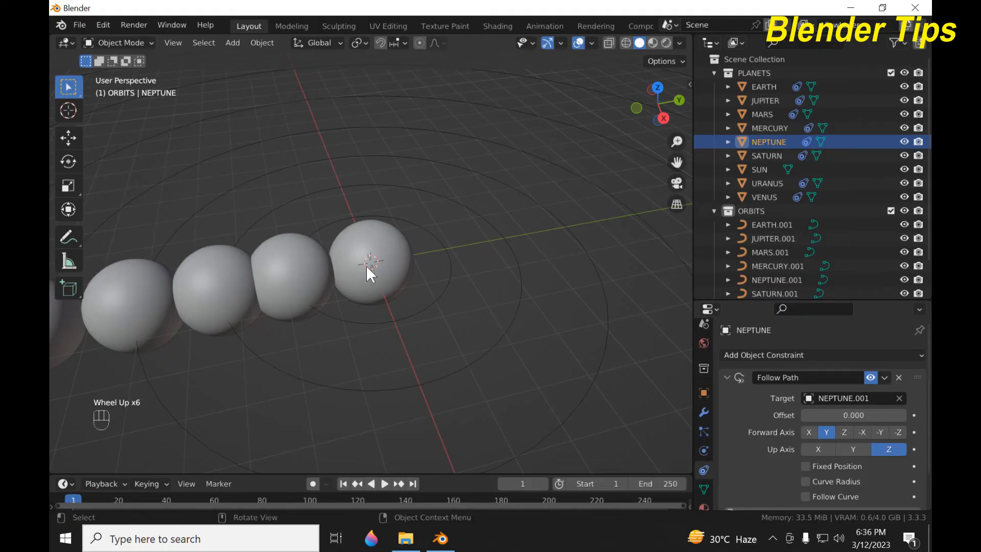
{"action": "scroll", "coordinate": [366, 265], "scroll_direction": "down", "scroll_amount": 4}
{"action": "scroll", "coordinate": [366, 265], "scroll_direction": "down", "scroll_amount": 4}
{"action": "middle_click_drag", "start_coordinate": [367, 264], "coordinate": [385, 273]}
{"action": "scroll", "coordinate": [406, 281], "scroll_direction": "up", "scroll_amount": 2}
{"action": "scroll", "coordinate": [406, 280], "scroll_direction": "up", "scroll_amount": 3}
{"action": "scroll", "coordinate": [405, 280], "scroll_direction": "down", "scroll_amount": 4}
{"action": "scroll", "coordinate": [379, 258], "scroll_direction": "down", "scroll_amount": 2}
{"action": "scroll", "coordinate": [379, 259], "scroll_direction": "down", "scroll_amount": 2}
{"action": "scroll", "coordinate": [385, 274], "scroll_direction": "up", "scroll_amount": 3}
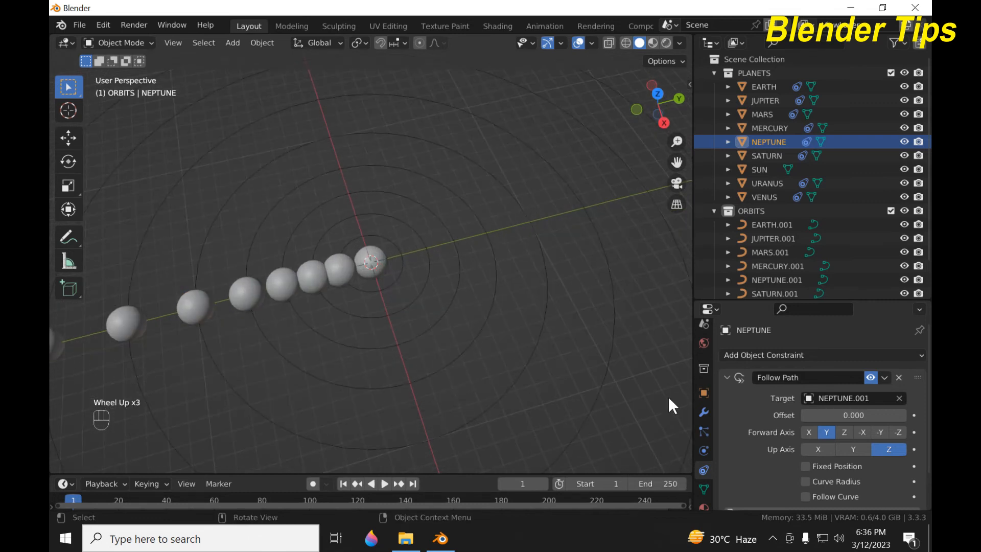
Show the material settings and switch the viewport to Material Preview shading
{"action": "scroll", "coordinate": [705, 409], "scroll_direction": "down", "scroll_amount": 2}
{"action": "scroll", "coordinate": [706, 413], "scroll_direction": "down", "scroll_amount": 2}
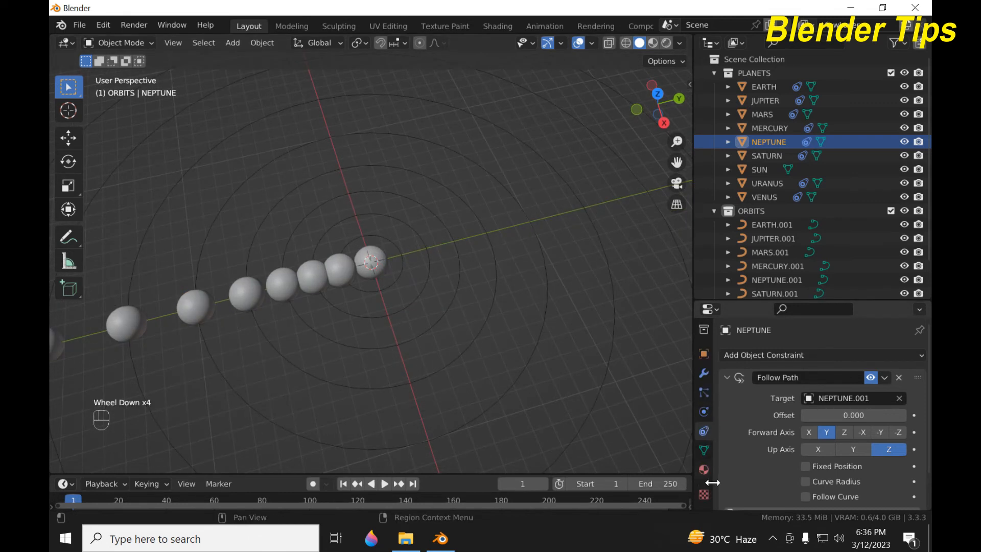
{"action": "left_click", "coordinate": [704, 470]}
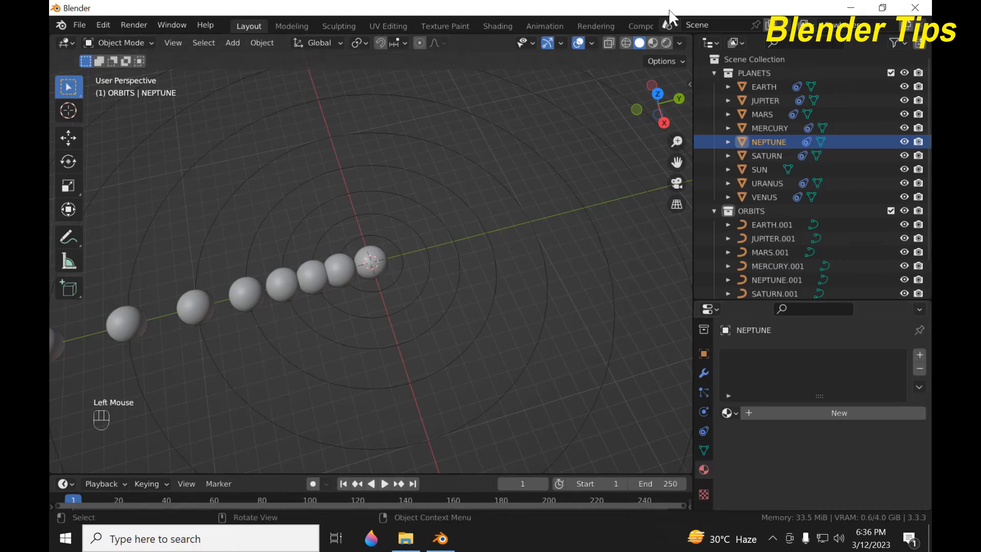
{"action": "left_click", "coordinate": [653, 43]}
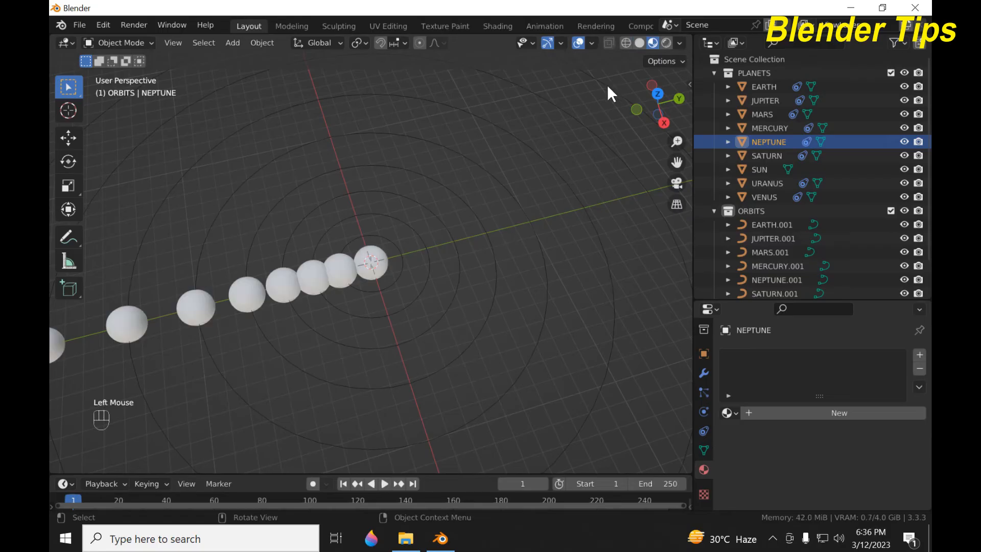
Create a new material for the SUN sphere at the centre of the orbits
{"action": "middle_click_drag", "start_coordinate": [428, 231], "coordinate": [438, 185]}
{"action": "scroll", "coordinate": [381, 250], "scroll_direction": "up", "scroll_amount": 2}
{"action": "left_click", "coordinate": [370, 245]}
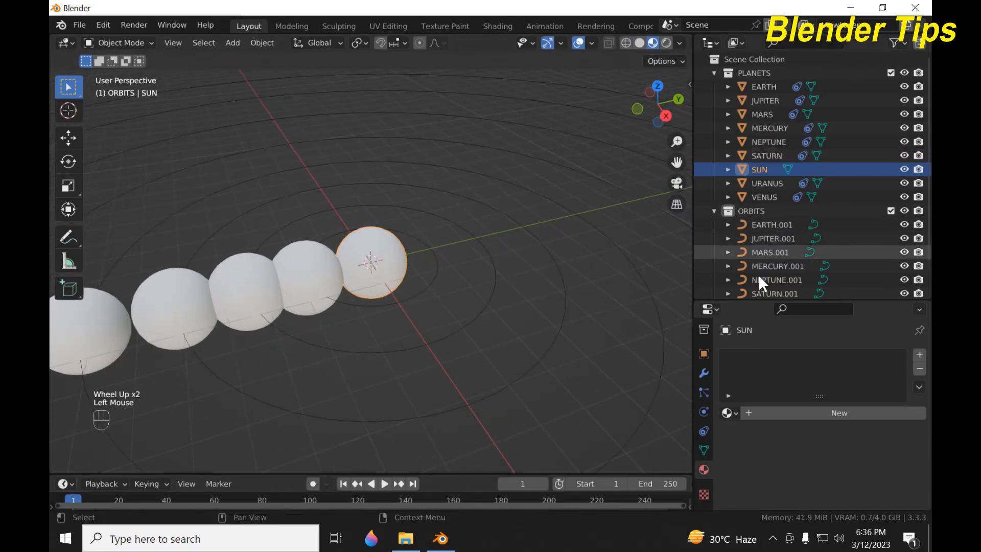
{"action": "left_click", "coordinate": [799, 412]}
{"action": "scroll", "coordinate": [840, 383], "scroll_direction": "down", "scroll_amount": 1}
{"action": "scroll", "coordinate": [838, 384], "scroll_direction": "down", "scroll_amount": 4}
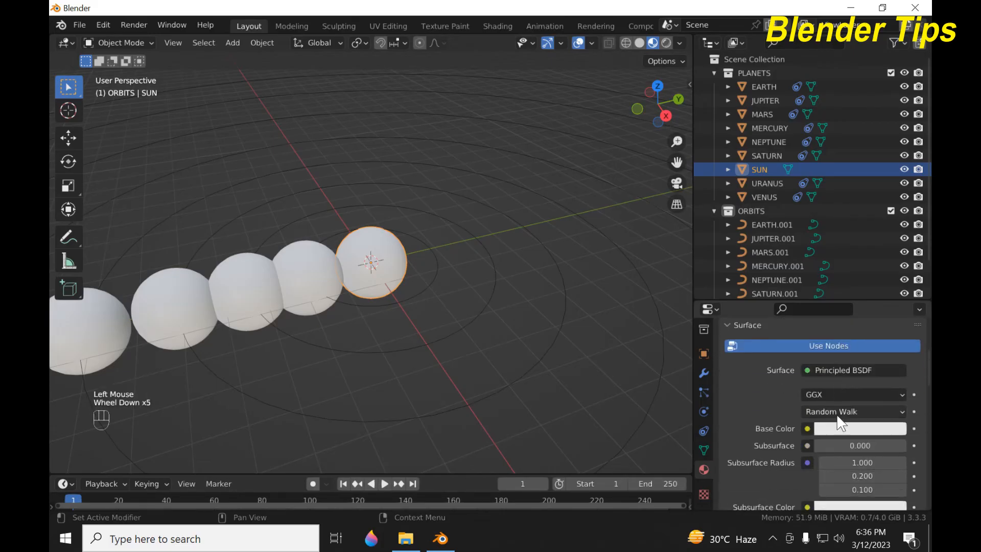
Assign an Image Texture to the SUN material's base color and load 2k_sun.jpg from the Desktop subfolder on the desktop
{"action": "left_click", "coordinate": [807, 429]}
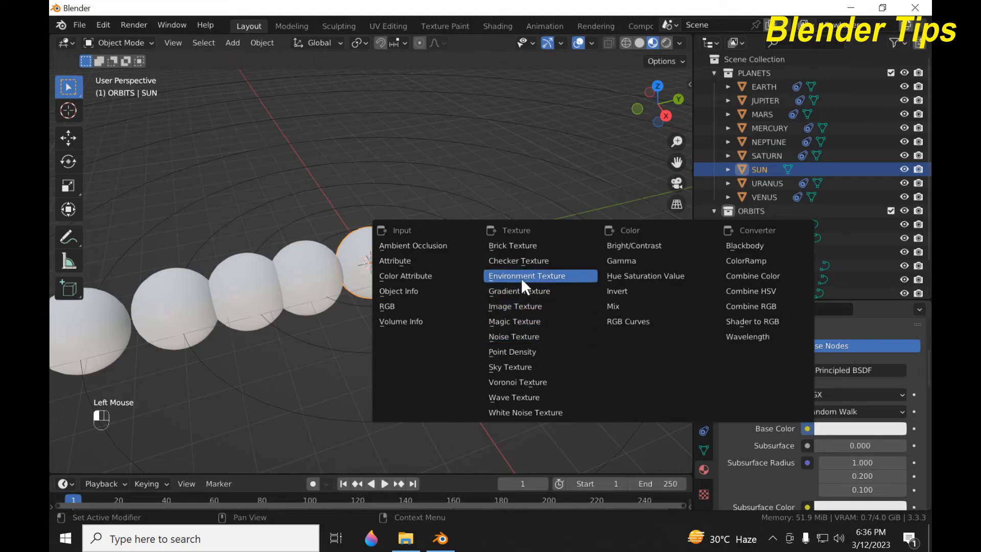
{"action": "left_click", "coordinate": [512, 305]}
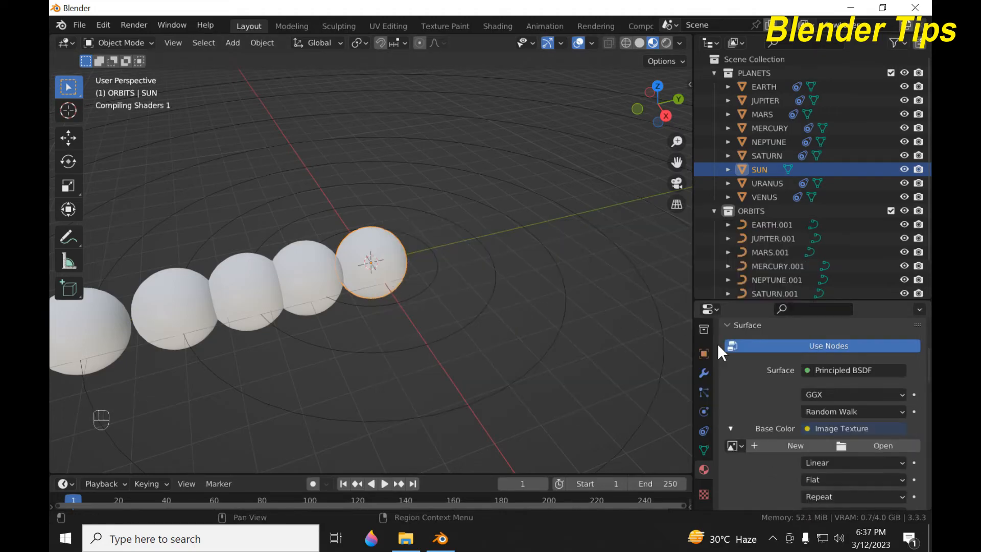
{"action": "left_click", "coordinate": [860, 440]}
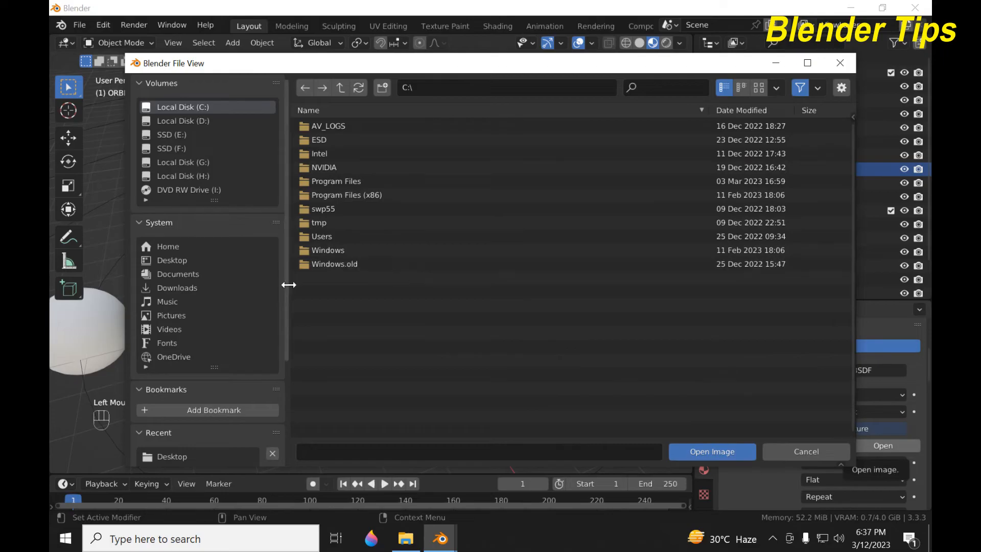
{"action": "left_click", "coordinate": [174, 258]}
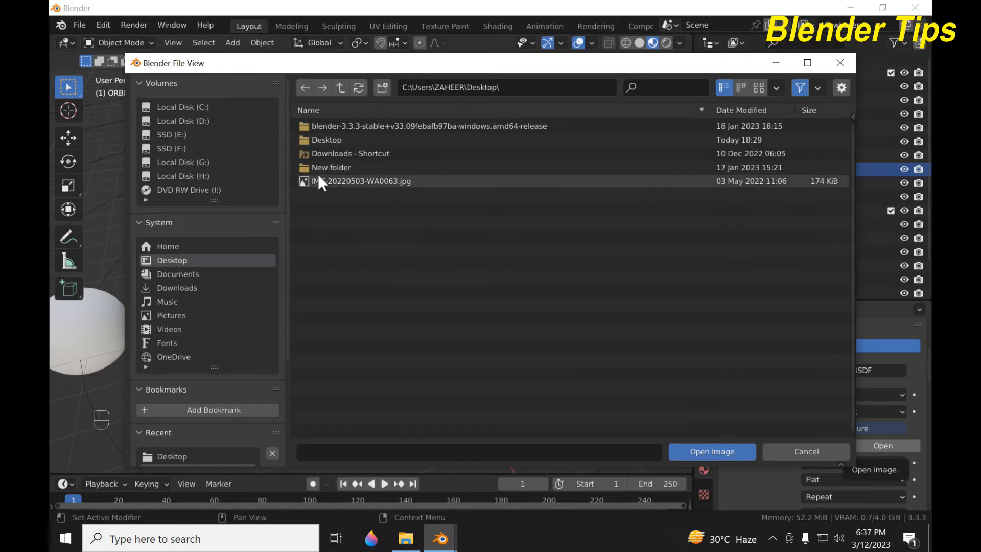
{"action": "double_click", "coordinate": [328, 140]}
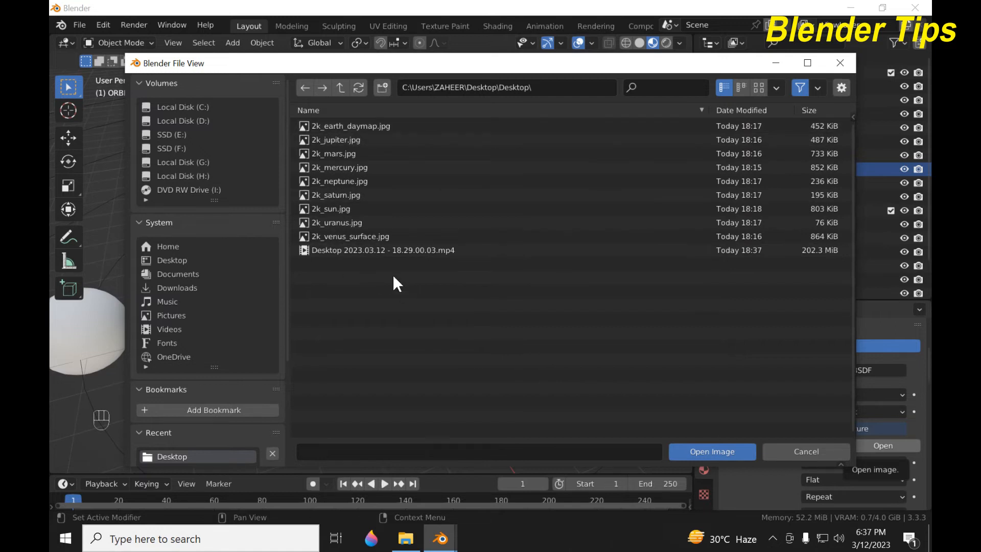
{"action": "left_click", "coordinate": [337, 206]}
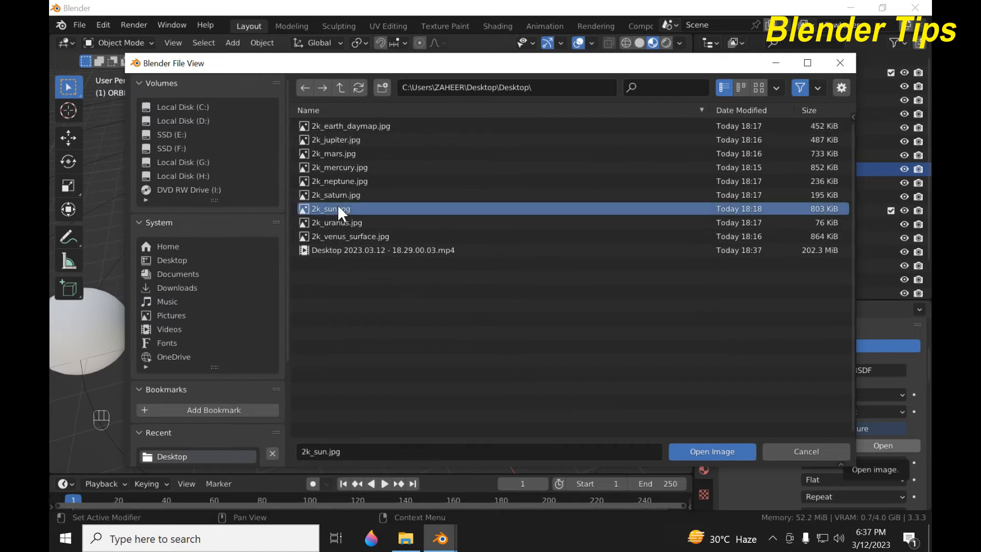
{"action": "left_click", "coordinate": [707, 451]}
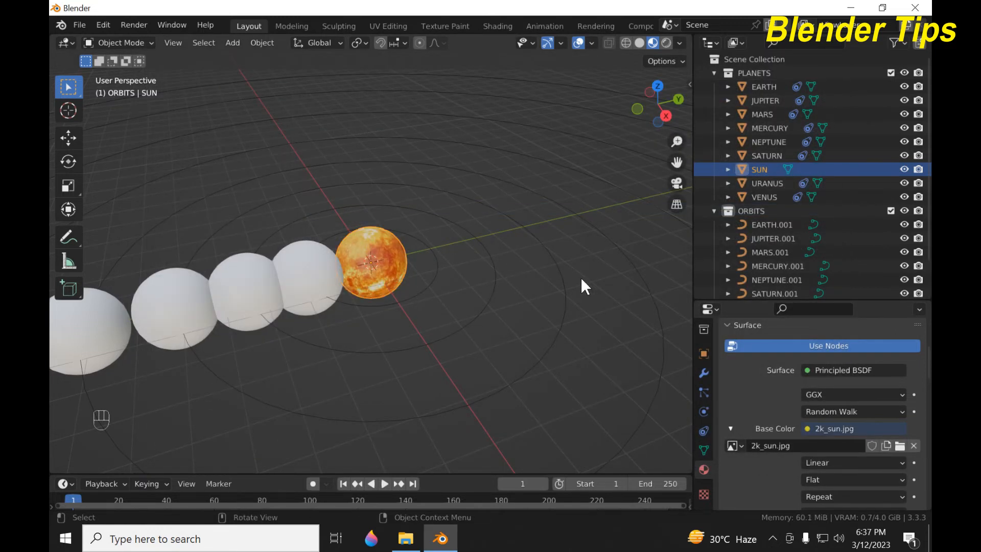
Create a new material for the MERCURY sphere beside the sun
{"action": "scroll", "coordinate": [379, 271], "scroll_direction": "up", "scroll_amount": 2}
{"action": "scroll", "coordinate": [379, 271], "scroll_direction": "down", "scroll_amount": 2}
{"action": "middle_click_drag", "start_coordinate": [379, 271], "coordinate": [385, 332]}
{"action": "scroll", "coordinate": [385, 332], "scroll_direction": "down", "scroll_amount": 2}
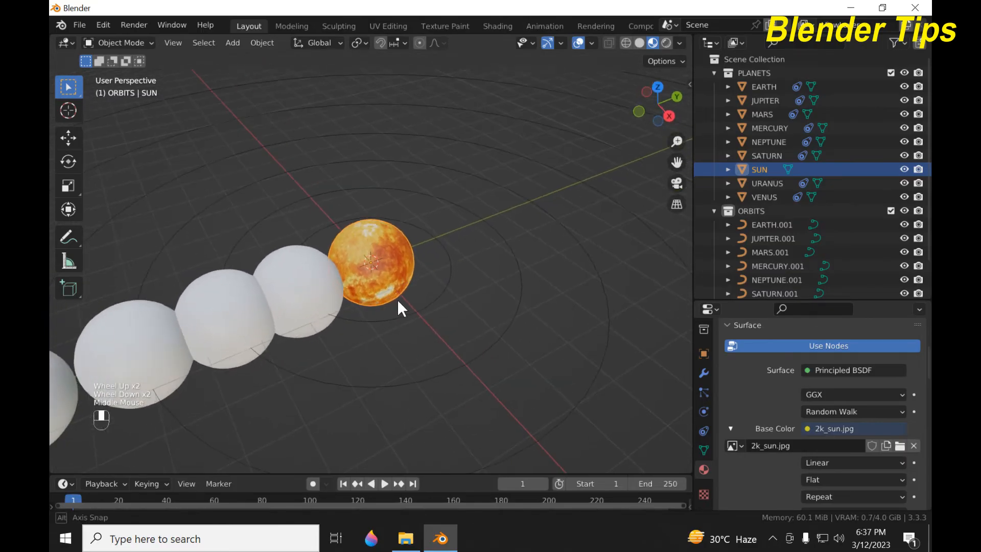
{"action": "middle_click_drag", "start_coordinate": [397, 299], "coordinate": [353, 292]}
{"action": "scroll", "coordinate": [305, 262], "scroll_direction": "up", "scroll_amount": 1}
{"action": "left_click", "coordinate": [305, 261]}
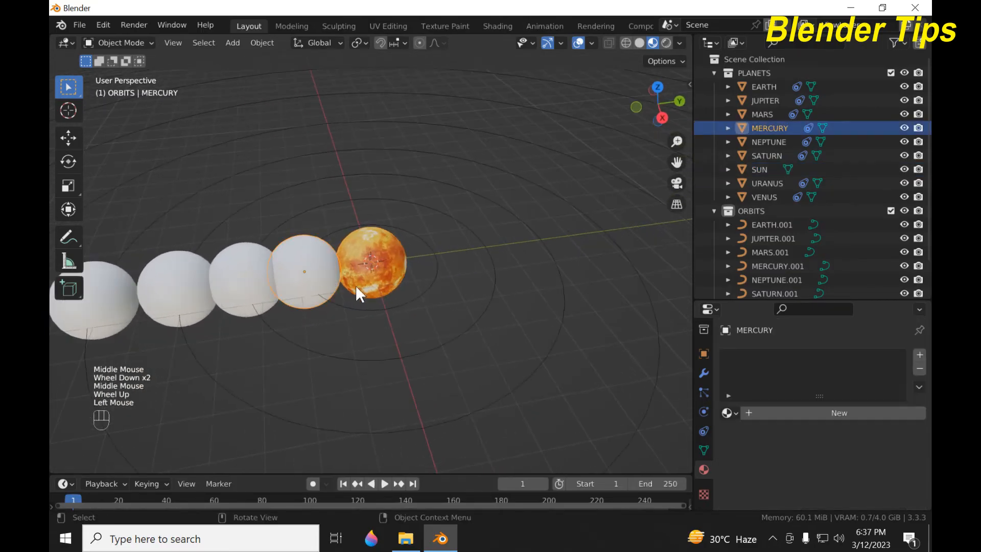
{"action": "left_click", "coordinate": [824, 411]}
{"action": "scroll", "coordinate": [812, 409], "scroll_direction": "down", "scroll_amount": 5}
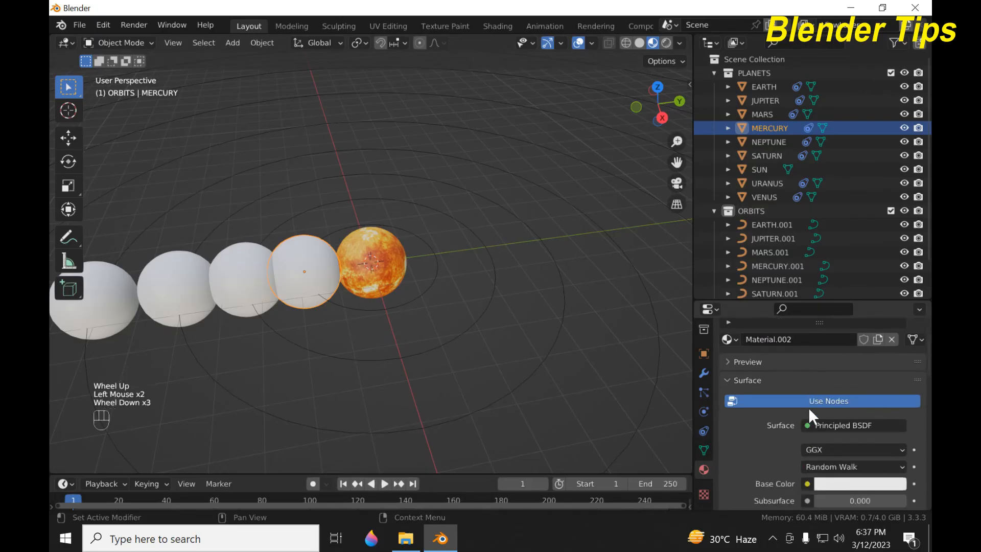
Assign an Image Texture to the MERCURY material's base color and load 2k_mercury.jpg from the Desktop subfolder
{"action": "left_click", "coordinate": [807, 429]}
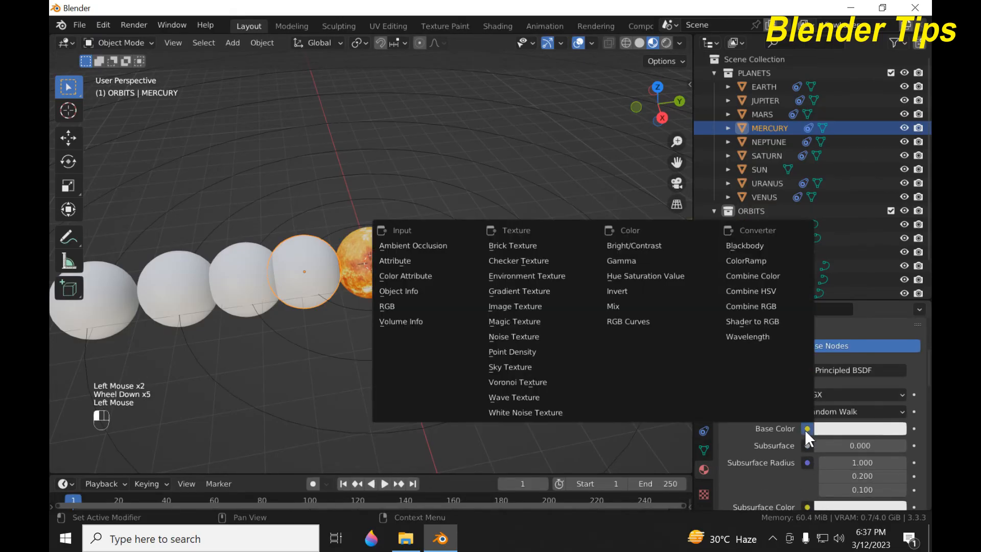
{"action": "left_click", "coordinate": [522, 306]}
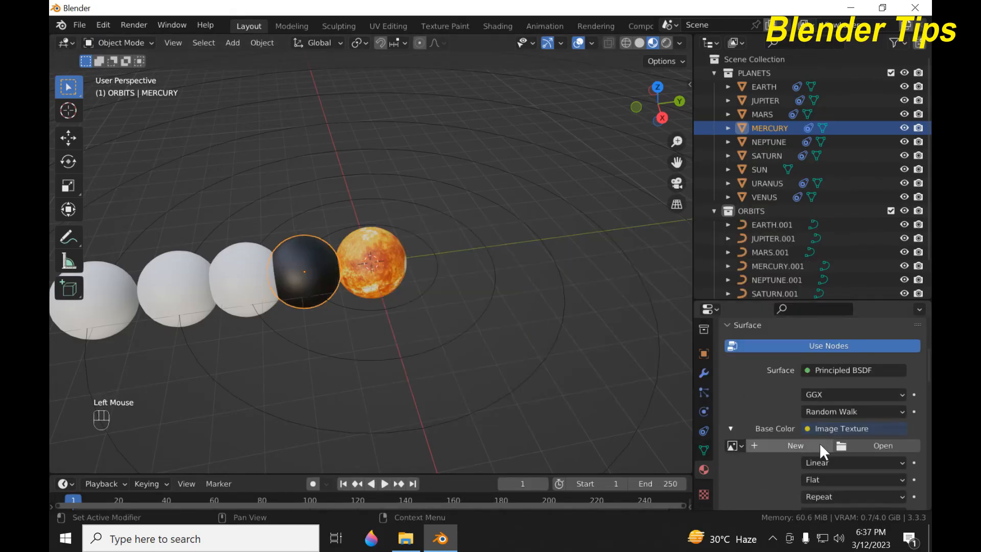
{"action": "left_click", "coordinate": [869, 445]}
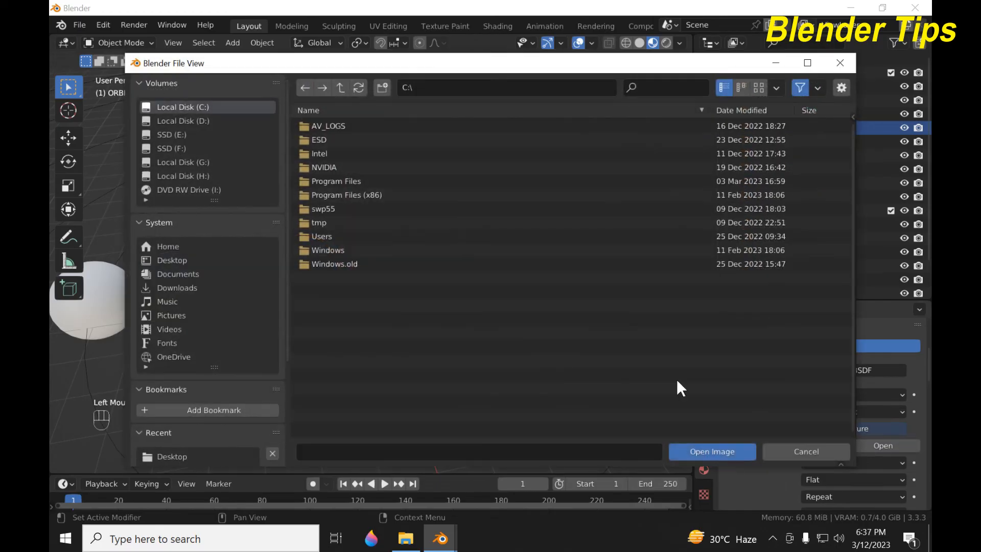
{"action": "left_click", "coordinate": [173, 260]}
{"action": "left_click", "coordinate": [329, 140]}
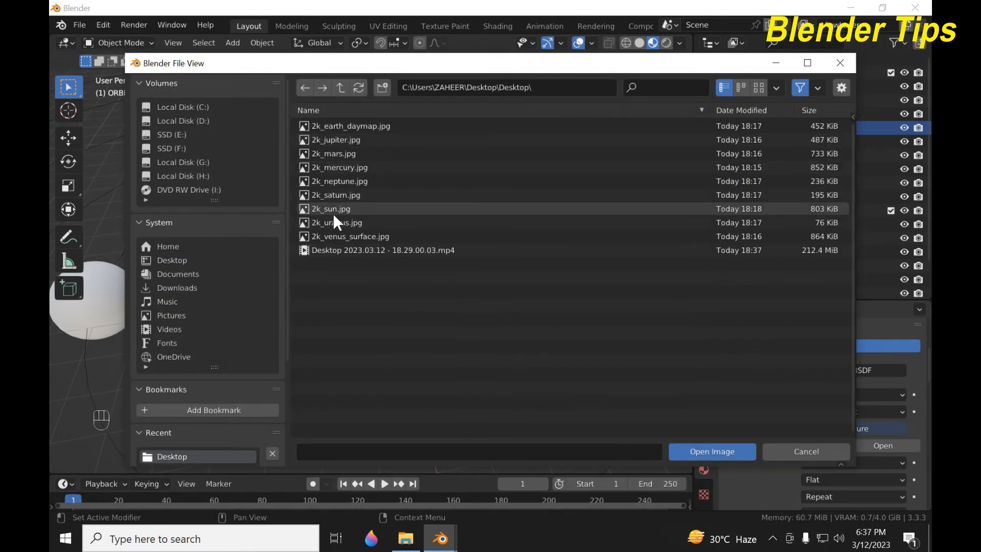
{"action": "left_click", "coordinate": [331, 167]}
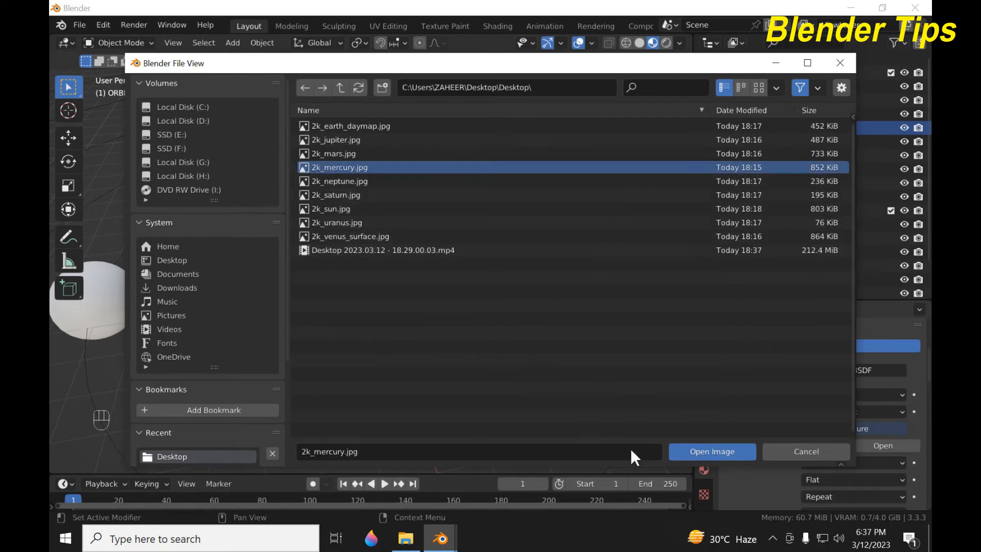
{"action": "left_click", "coordinate": [703, 449]}
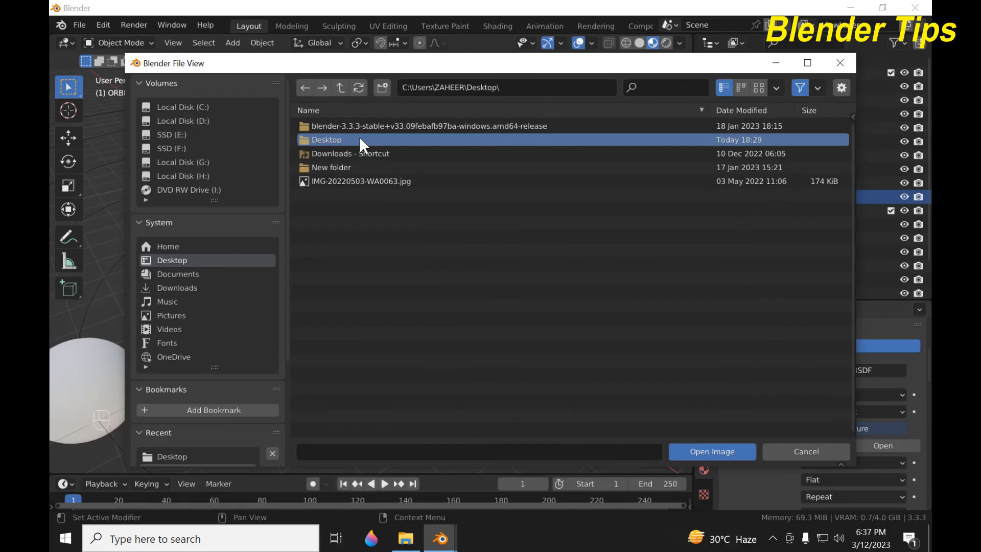
Open the Desktop subfolder of planet images to choose the VENUS sphere's texture
{"action": "double_click", "coordinate": [359, 137]}
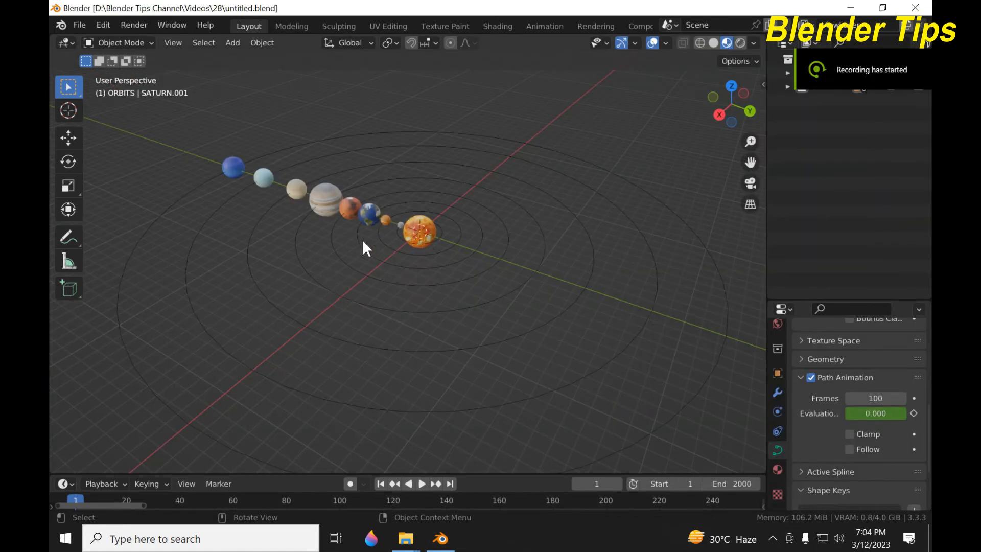
{"action": "scroll", "coordinate": [432, 253], "scroll_direction": "down", "scroll_amount": 3}
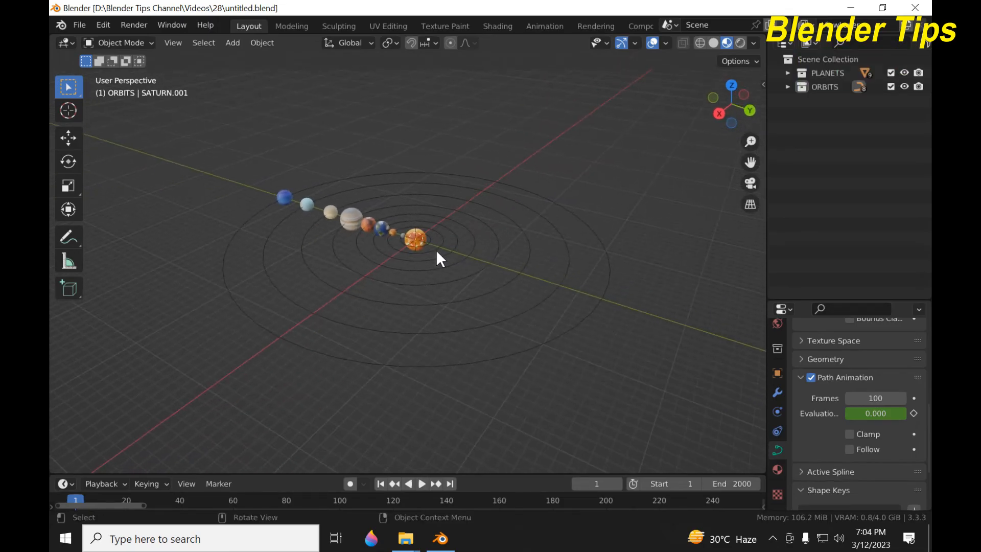
Play the planets' orbit animation, stop it, and return to the first frame
{"action": "key", "text": "space"}
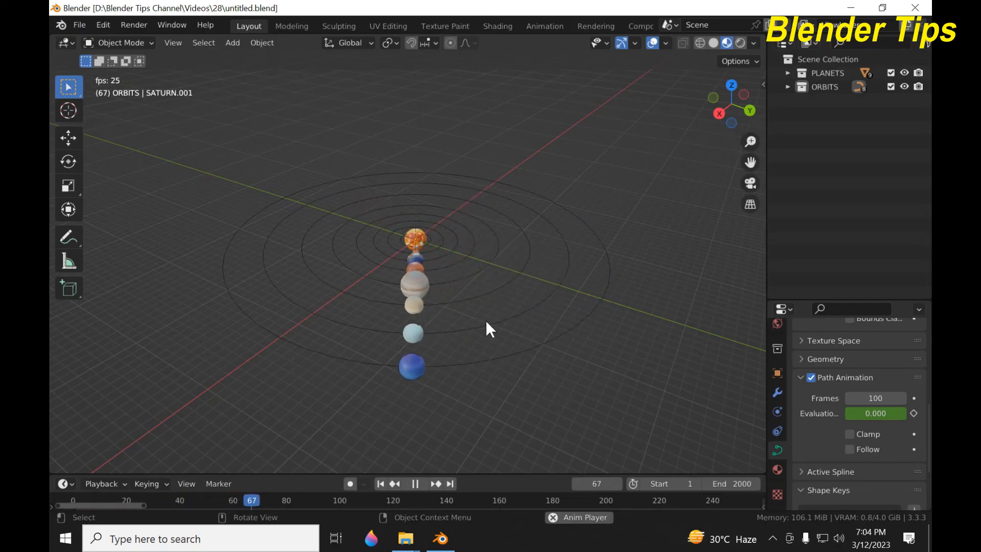
{"action": "key", "text": "space"}
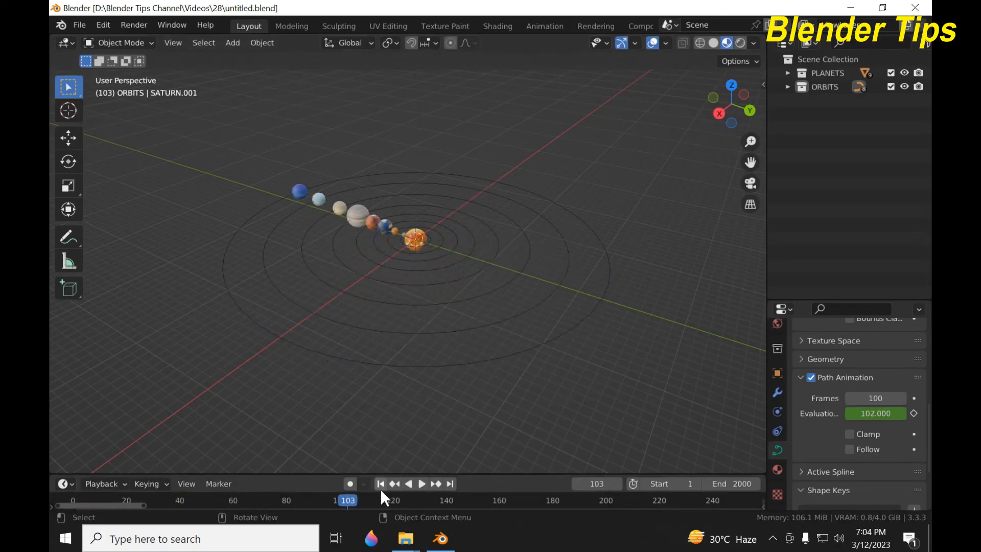
{"action": "left_click", "coordinate": [380, 483]}
Set the Venus orbit's path animation length to 200 frames
{"action": "middle_click_drag", "start_coordinate": [425, 274], "coordinate": [405, 227]}
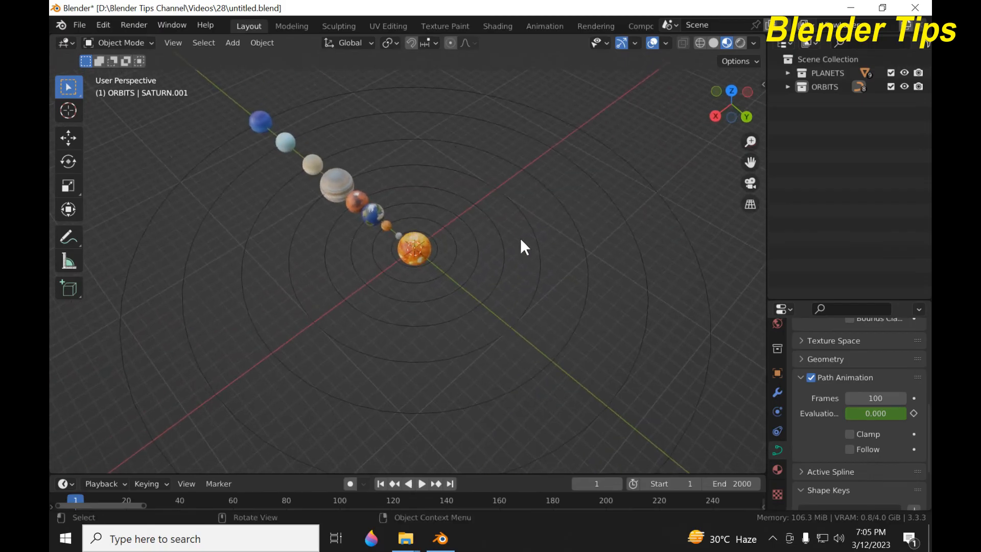
{"action": "scroll", "coordinate": [432, 250], "scroll_direction": "down", "scroll_amount": 3}
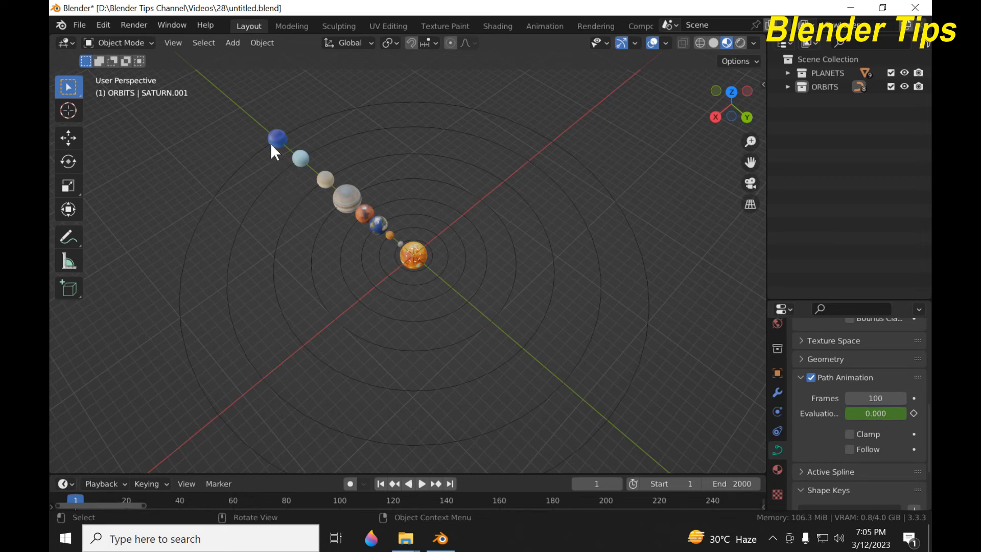
{"action": "mouse_move", "coordinate": [411, 263]}
{"action": "middle_mouse_down"}
{"action": "mouse_move", "coordinate": [419, 277]}
{"action": "mouse_move", "coordinate": [410, 264]}
{"action": "middle_mouse_up"}
{"action": "scroll", "coordinate": [412, 262], "scroll_direction": "up", "scroll_amount": 2}
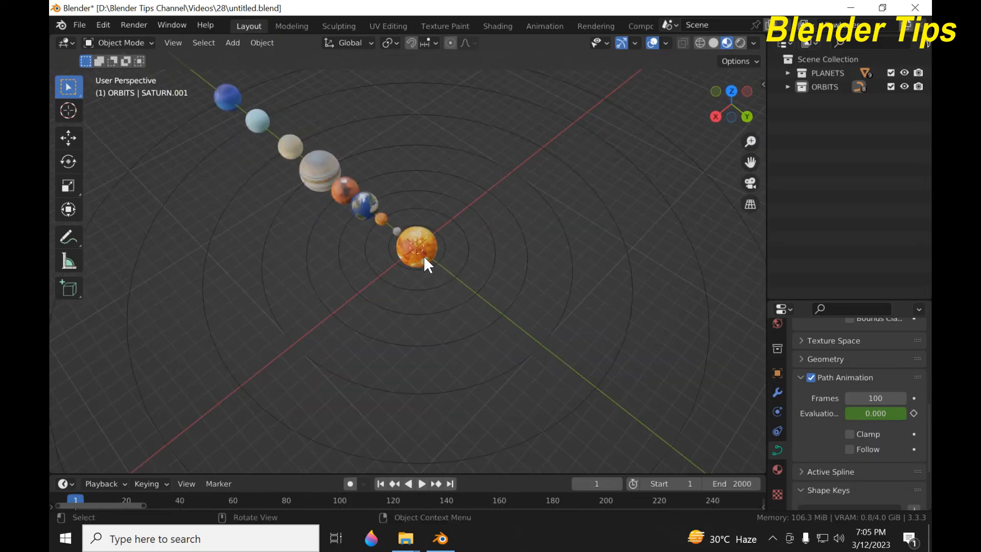
{"action": "left_click", "coordinate": [438, 259]}
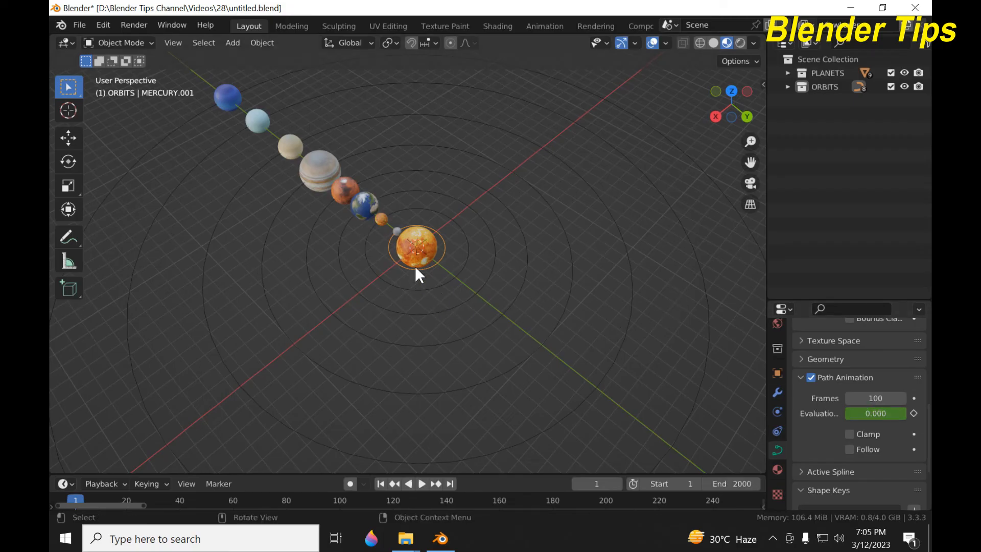
{"action": "left_click", "coordinate": [440, 286]}
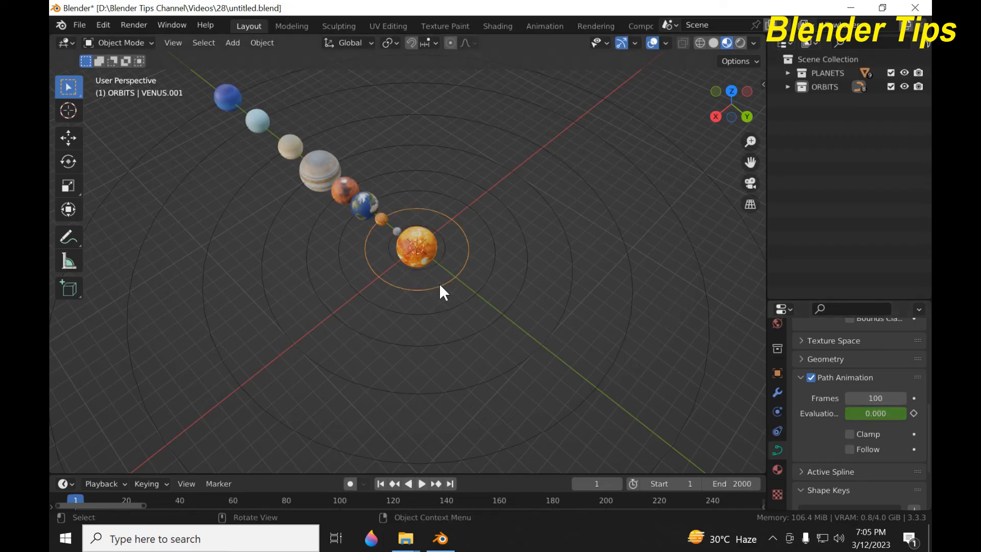
{"action": "left_click", "coordinate": [875, 399]}
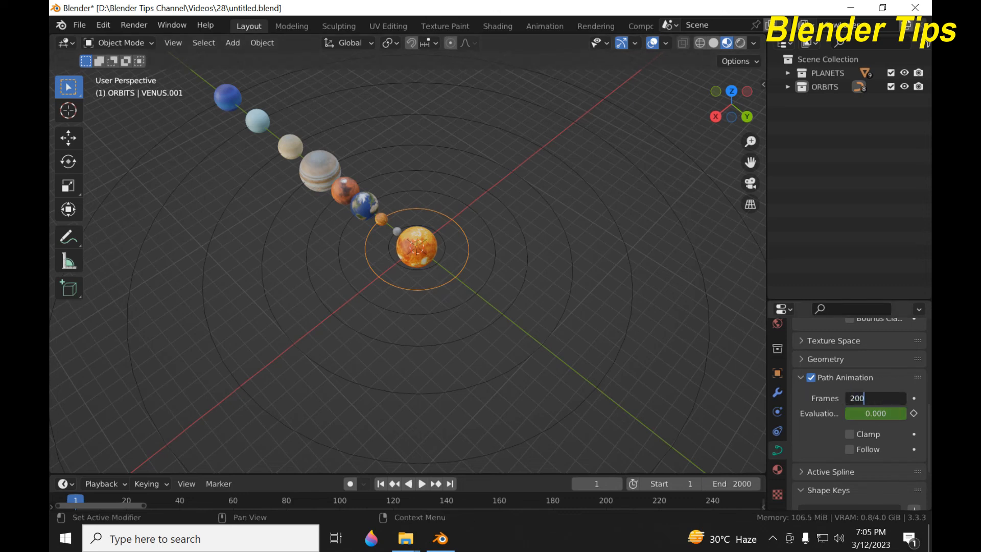
{"action": "key", "text": "Return"}
Set the path animation length to 300 frames for the Earth orbit and 400 frames for the Mars orbit
{"action": "left_click", "coordinate": [346, 240]}
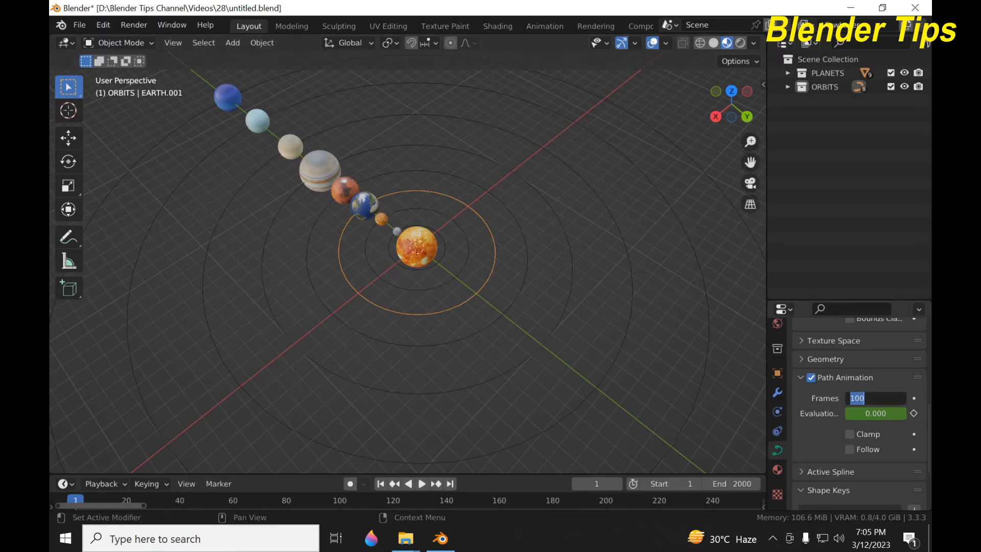
{"action": "key", "text": "Return"}
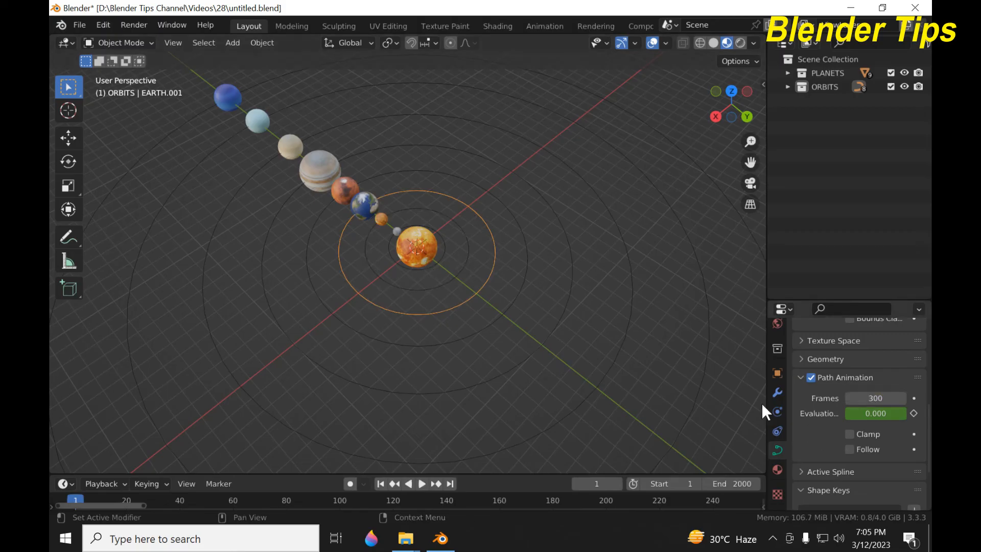
{"action": "left_click", "coordinate": [312, 235]}
{"action": "left_click", "coordinate": [869, 398]}
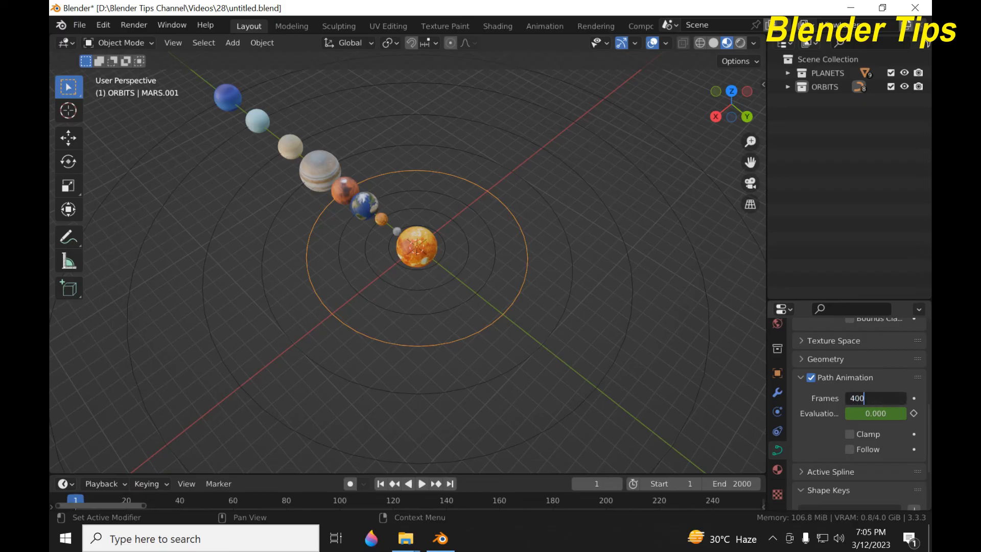
{"action": "key", "text": "Return"}
Set the path animation length to 500 frames for the Jupiter orbit and 600 frames for the Saturn orbit
{"action": "left_click", "coordinate": [285, 205]}
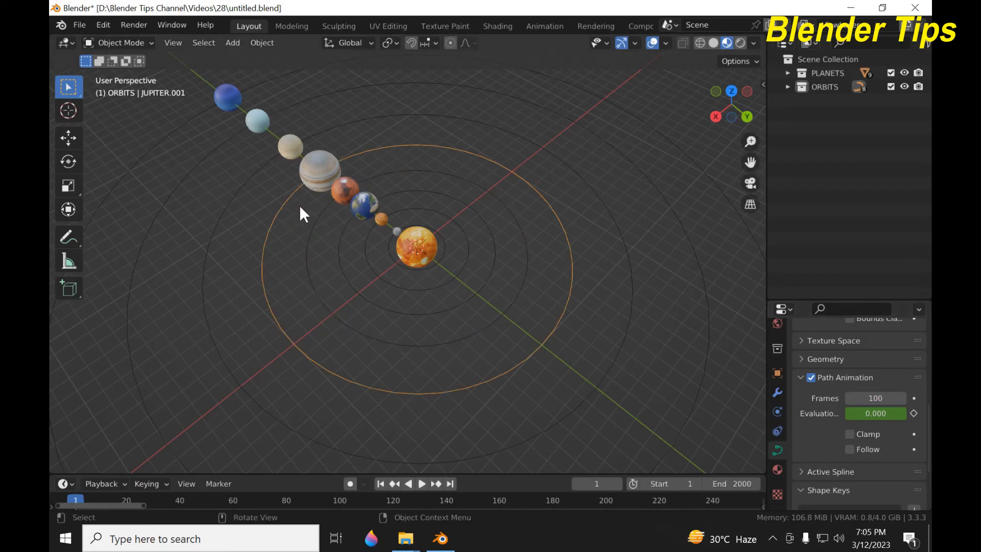
{"action": "double_click", "coordinate": [882, 401]}
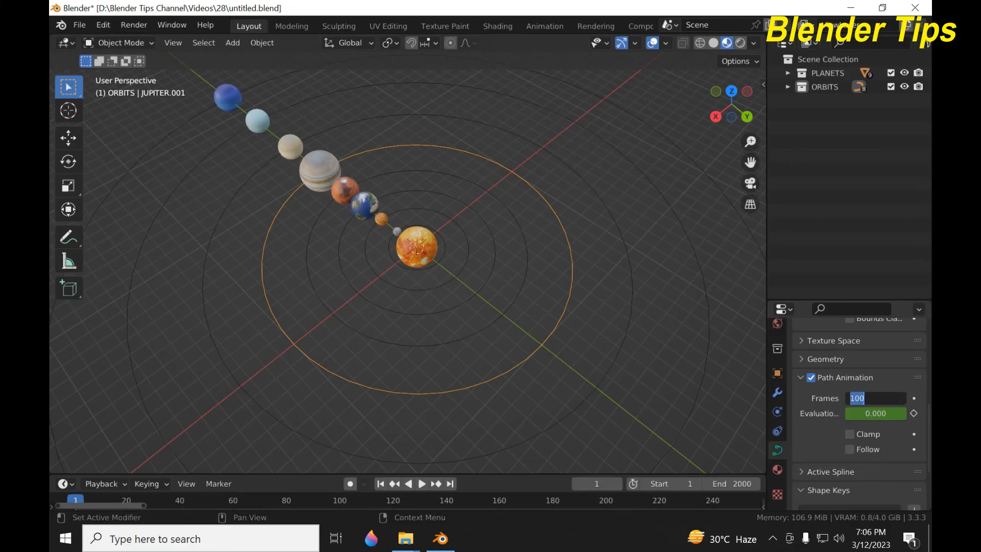
{"action": "key", "text": "Return"}
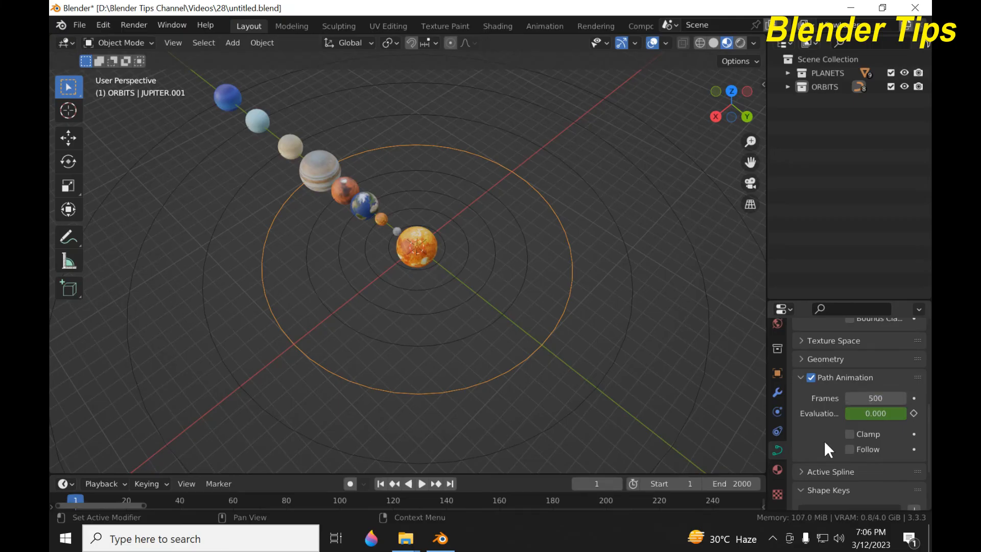
{"action": "left_click", "coordinate": [248, 187]}
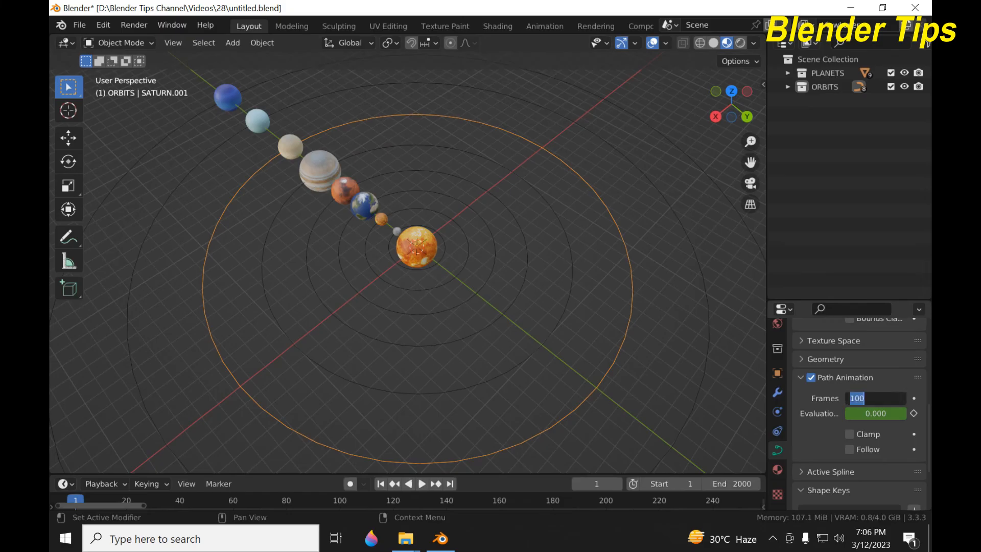
{"action": "key", "text": "Return"}
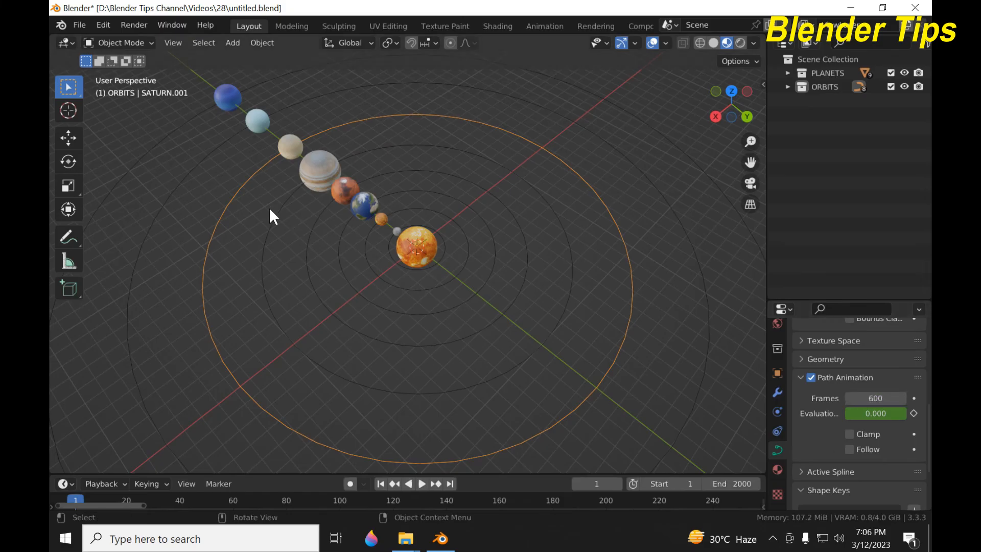
Set the path animation length to 700 frames for the Uranus orbit and 800 frames for the Neptune orbit
{"action": "left_click", "coordinate": [227, 164]}
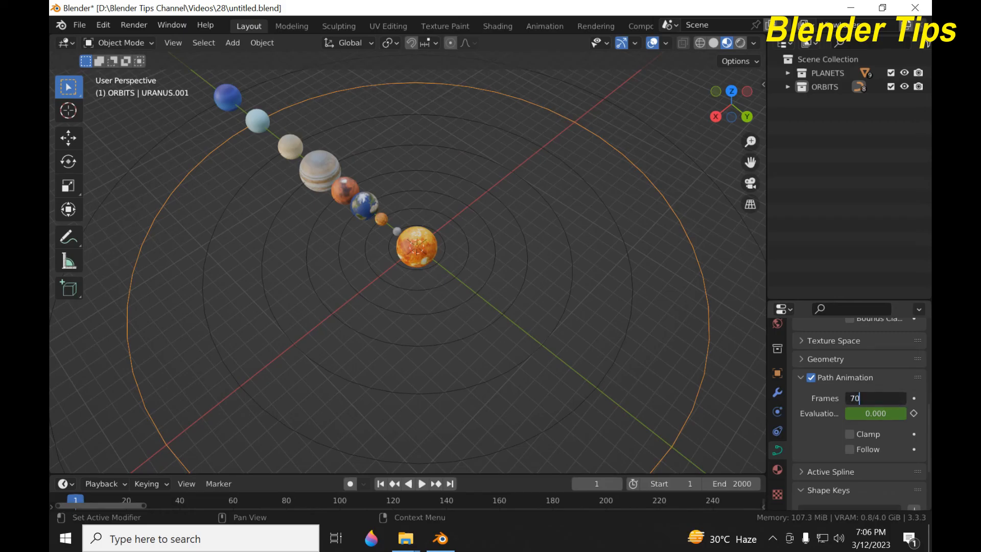
{"action": "key", "text": "Return"}
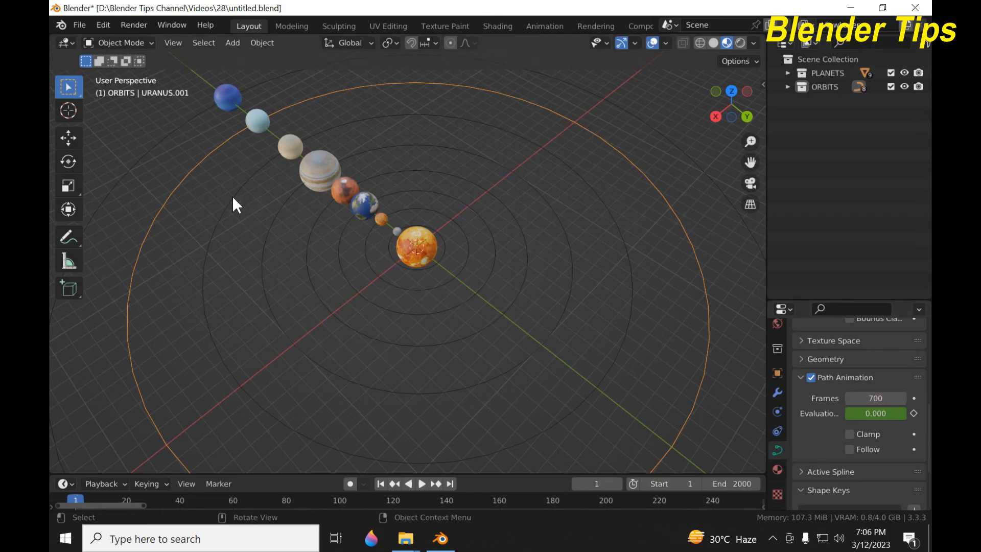
{"action": "left_click", "coordinate": [168, 136]}
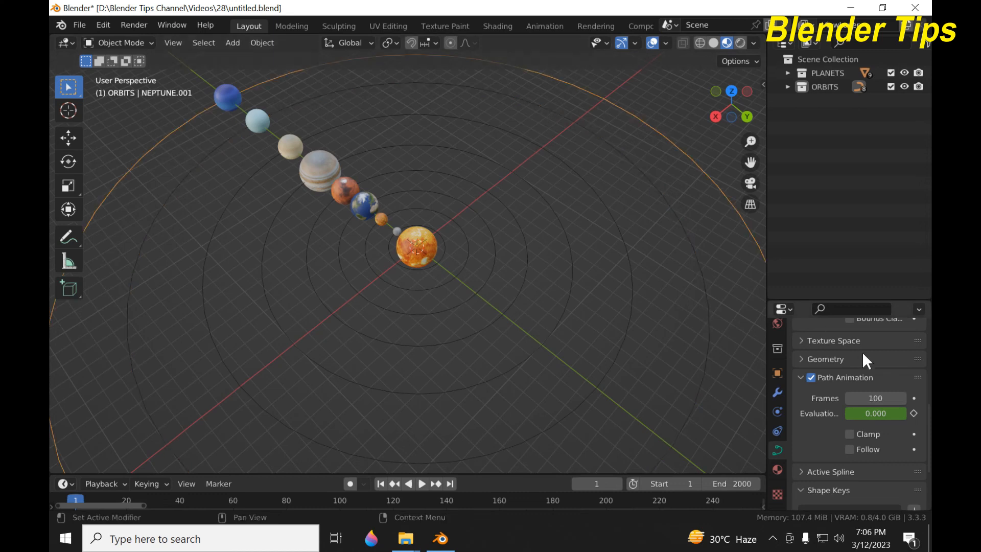
{"action": "left_click", "coordinate": [873, 396]}
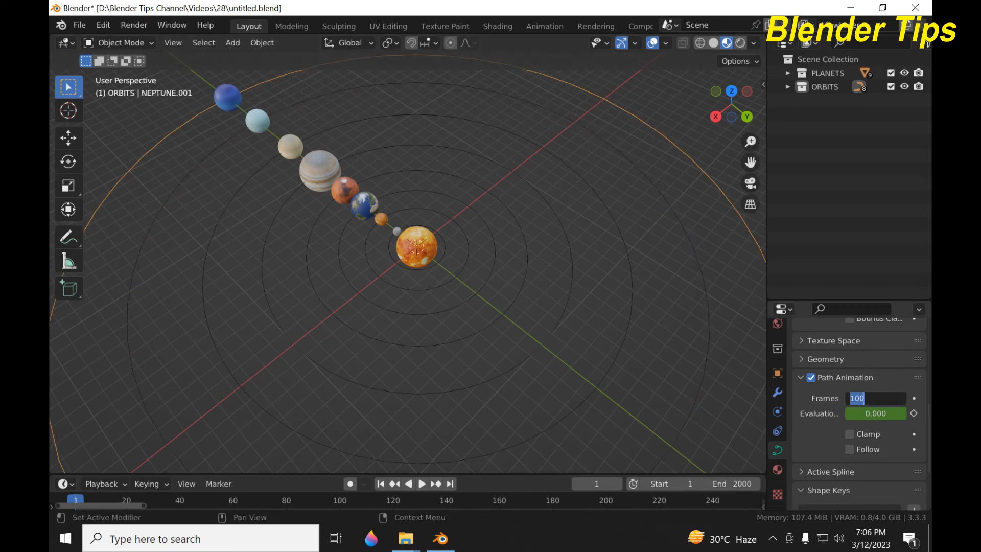
{"action": "key", "text": "Return"}
Deselect the Neptune orbit and play the animation to check the planets' different orbit speeds
{"action": "scroll", "coordinate": [481, 227], "scroll_direction": "down", "scroll_amount": 3}
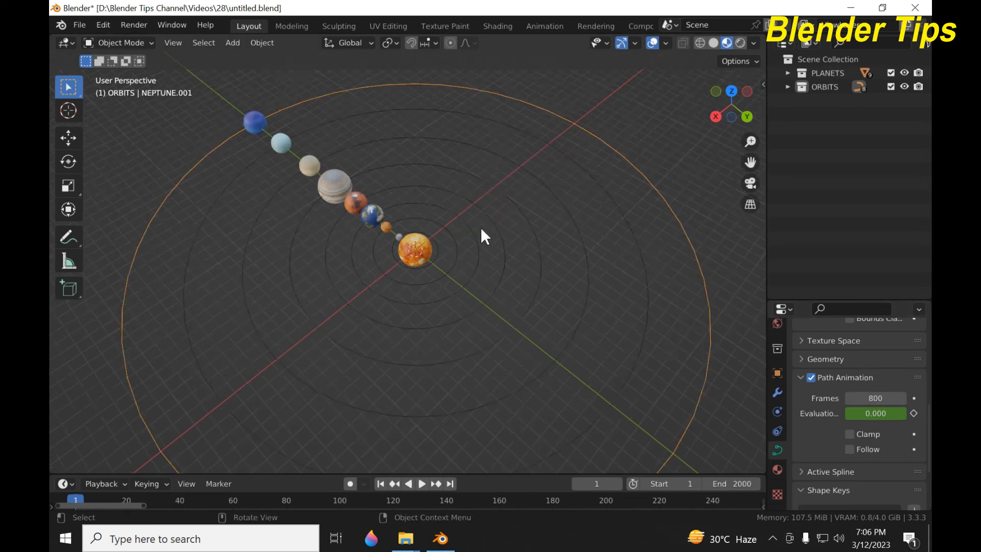
{"action": "middle_click_drag", "start_coordinate": [480, 227], "coordinate": [473, 209]}
{"action": "left_click", "coordinate": [635, 169]}
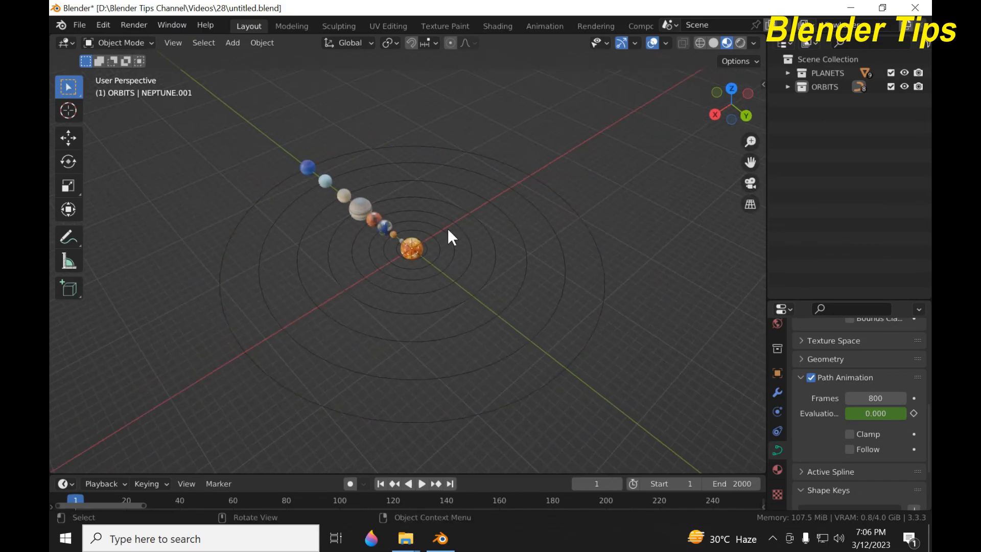
{"action": "scroll", "coordinate": [616, 183], "scroll_direction": "up", "scroll_amount": 2}
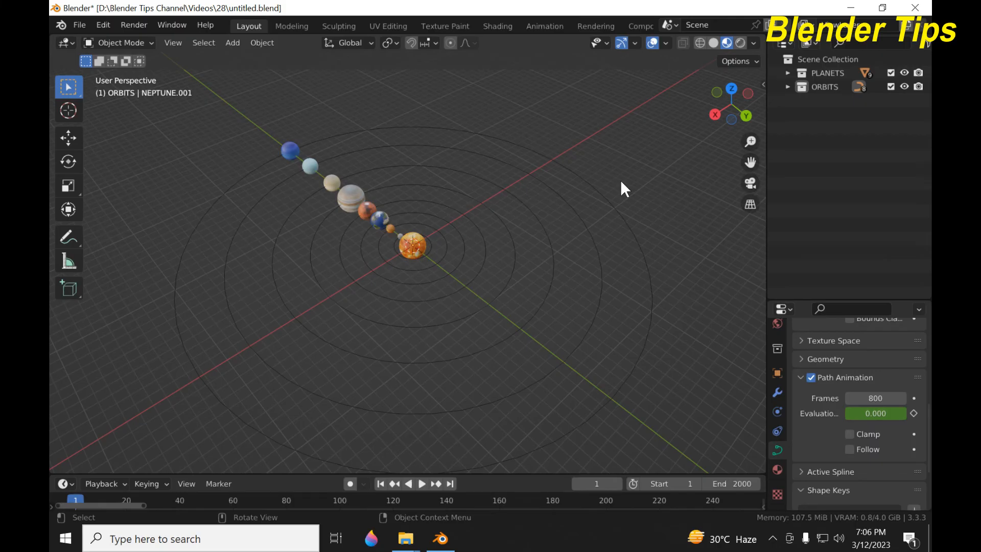
{"action": "key", "text": "space"}
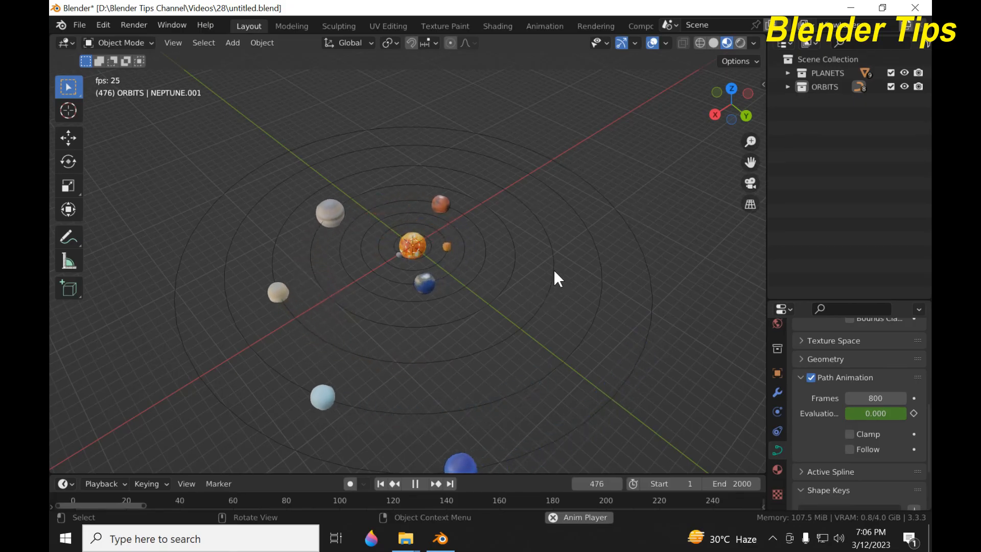
{"action": "key", "text": "space"}
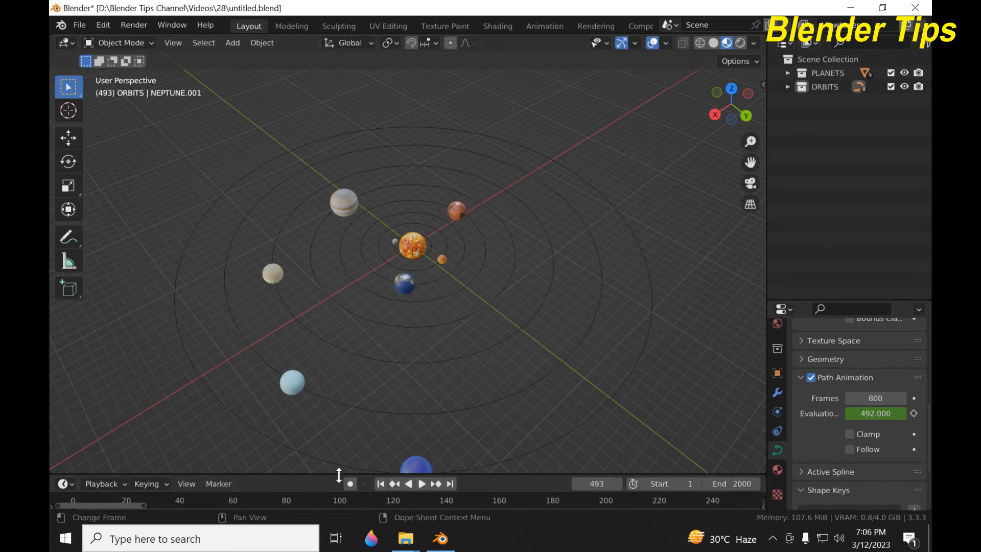
Enlarge the timeline area below the viewport and change it into an Asset Browser
{"action": "left_click_drag", "start_coordinate": [338, 476], "coordinate": [332, 436]}
{"action": "scroll", "coordinate": [421, 302], "scroll_direction": "down", "scroll_amount": 2}
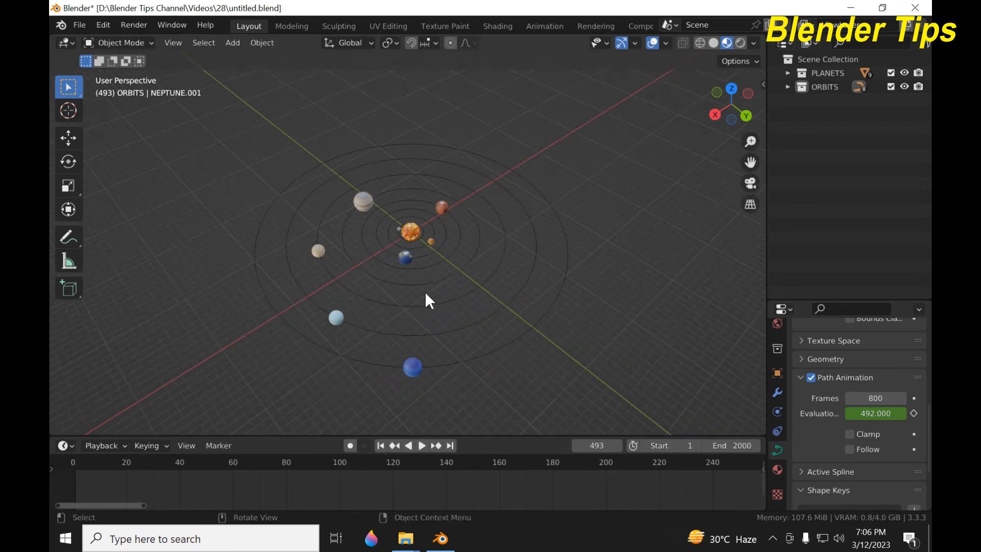
{"action": "middle_click_drag", "start_coordinate": [424, 291], "coordinate": [438, 270]}
{"action": "scroll", "coordinate": [438, 269], "scroll_direction": "up", "scroll_amount": 1}
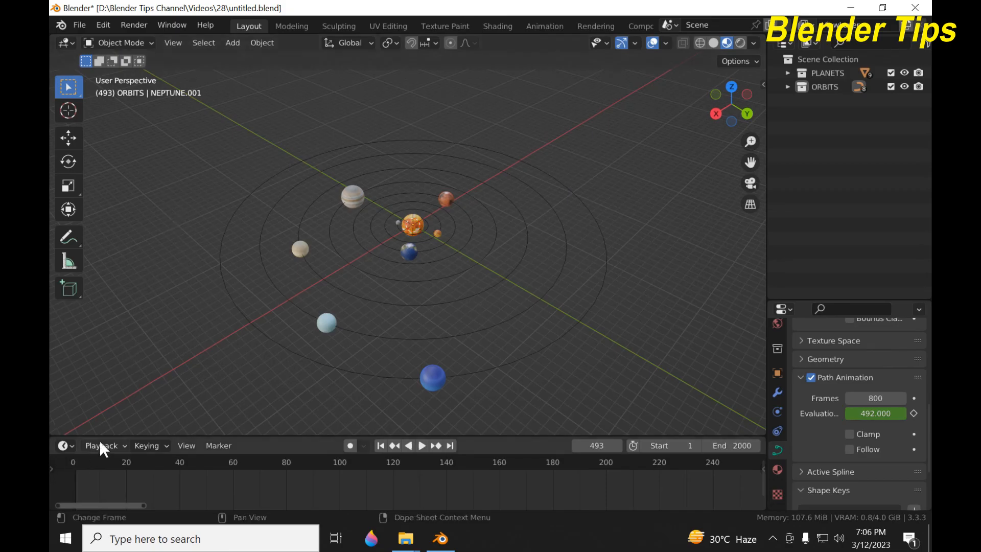
{"action": "left_click_drag", "start_coordinate": [100, 434], "coordinate": [99, 411]}
{"action": "left_click", "coordinate": [64, 420]}
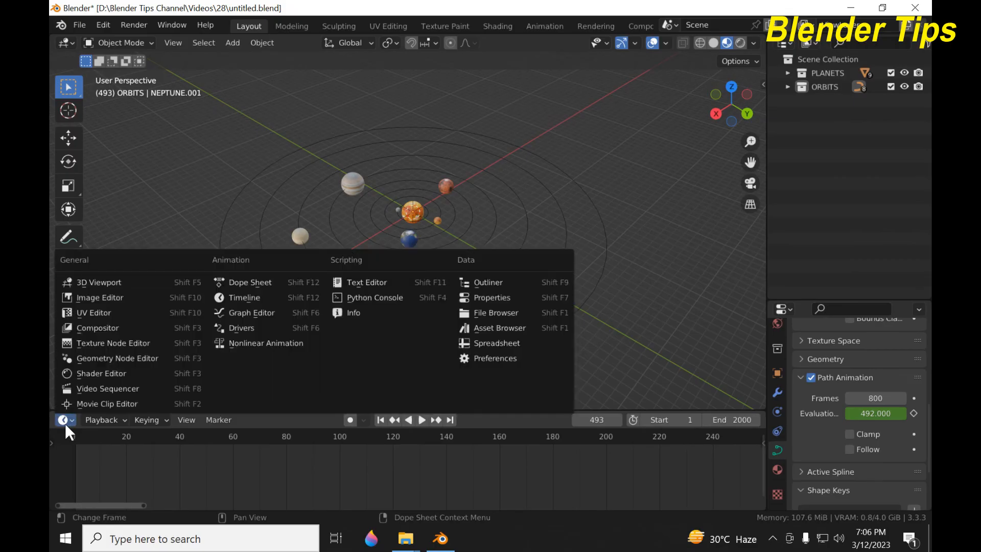
{"action": "left_click", "coordinate": [101, 419]}
{"action": "left_click", "coordinate": [63, 420]}
{"action": "left_click", "coordinate": [498, 327]}
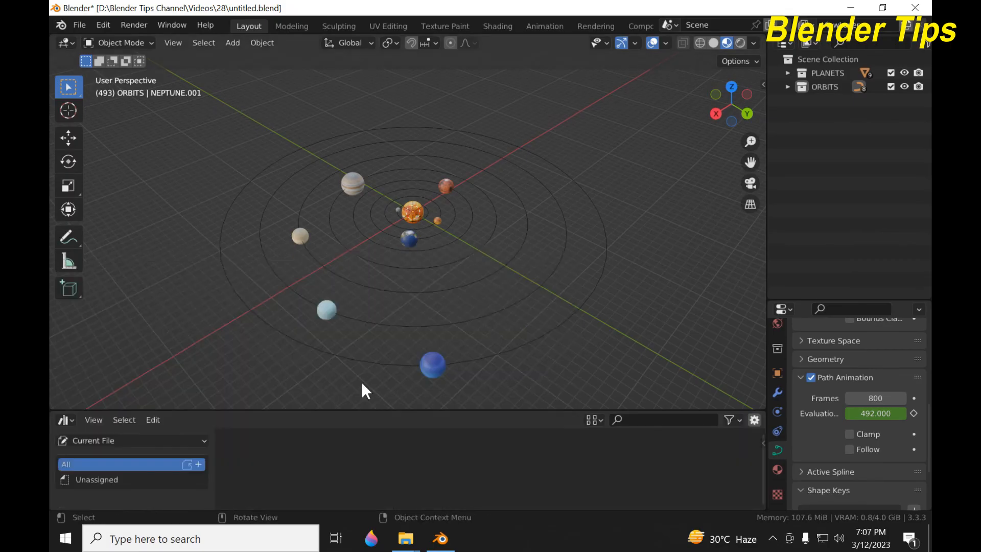
Load the Hdrs asset library and look through its world backgrounds
{"action": "left_click", "coordinate": [174, 436]}
{"action": "left_click", "coordinate": [131, 325]}
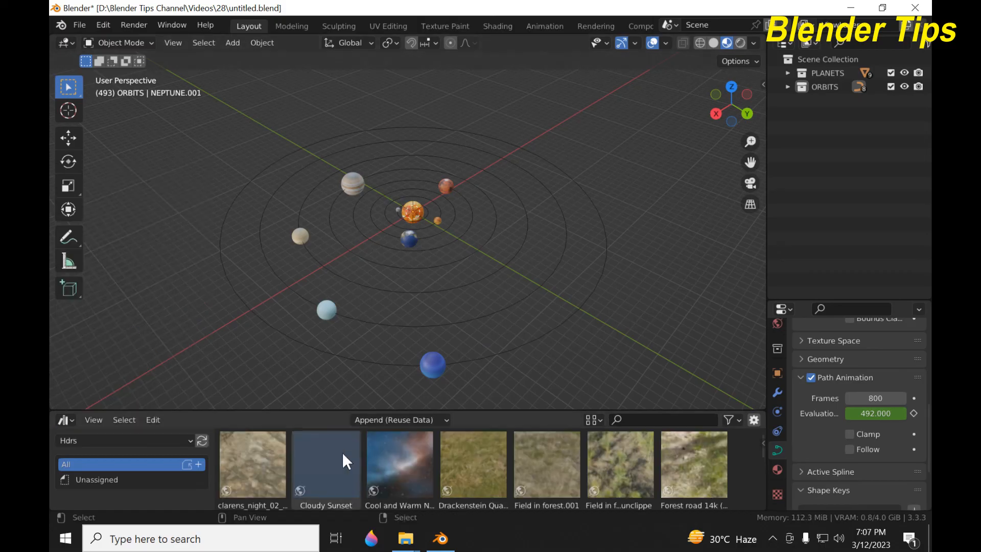
{"action": "scroll", "coordinate": [470, 465], "scroll_direction": "down", "scroll_amount": 2}
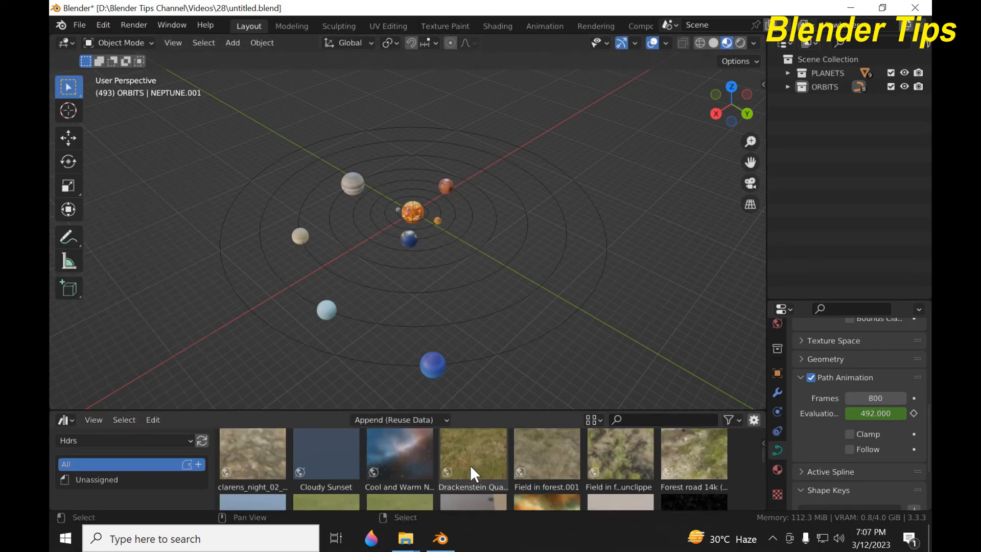
Switch the viewport to Rendered shading and apply the Cool and Warm Nebulae asset as the scene's world
{"action": "left_click", "coordinate": [741, 43]}
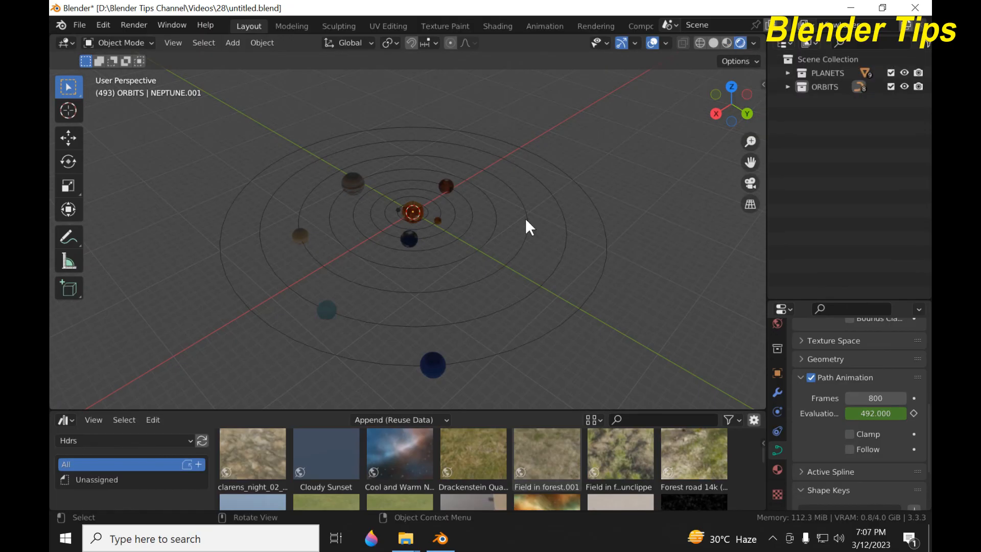
{"action": "left_click_drag", "start_coordinate": [391, 450], "coordinate": [673, 306]}
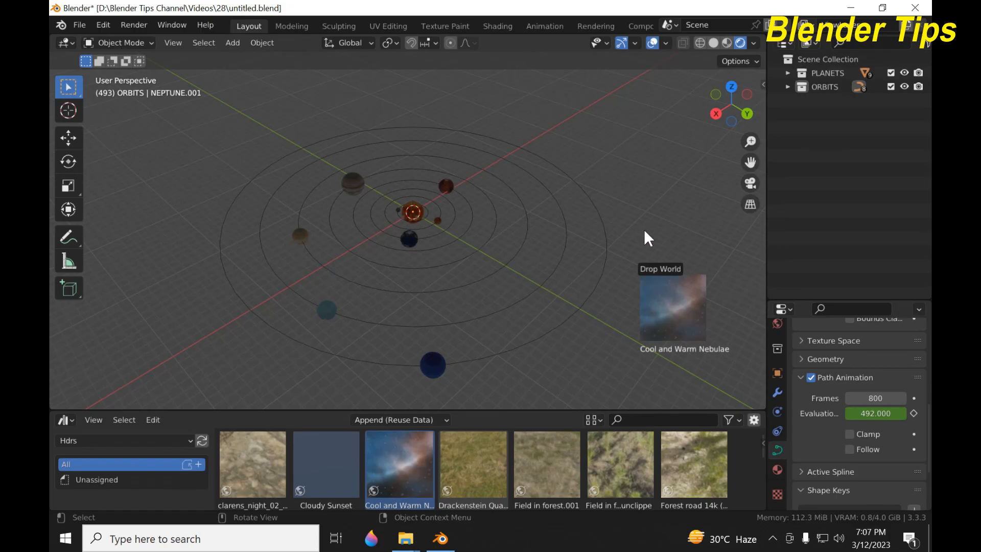
{"action": "left_click_drag", "start_coordinate": [645, 231], "coordinate": [631, 135]}
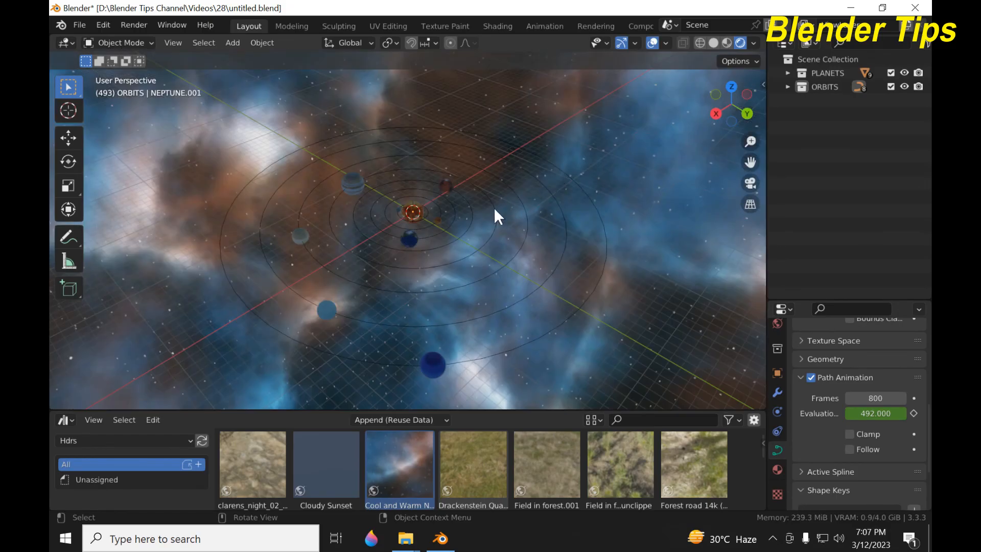
{"action": "mouse_move", "coordinate": [493, 207]}
{"action": "middle_mouse_down"}
{"action": "mouse_move", "coordinate": [474, 213]}
{"action": "mouse_move", "coordinate": [489, 198]}
{"action": "mouse_move", "coordinate": [478, 203]}
{"action": "middle_mouse_up"}
{"action": "scroll", "coordinate": [488, 199], "scroll_direction": "down", "scroll_amount": 2}
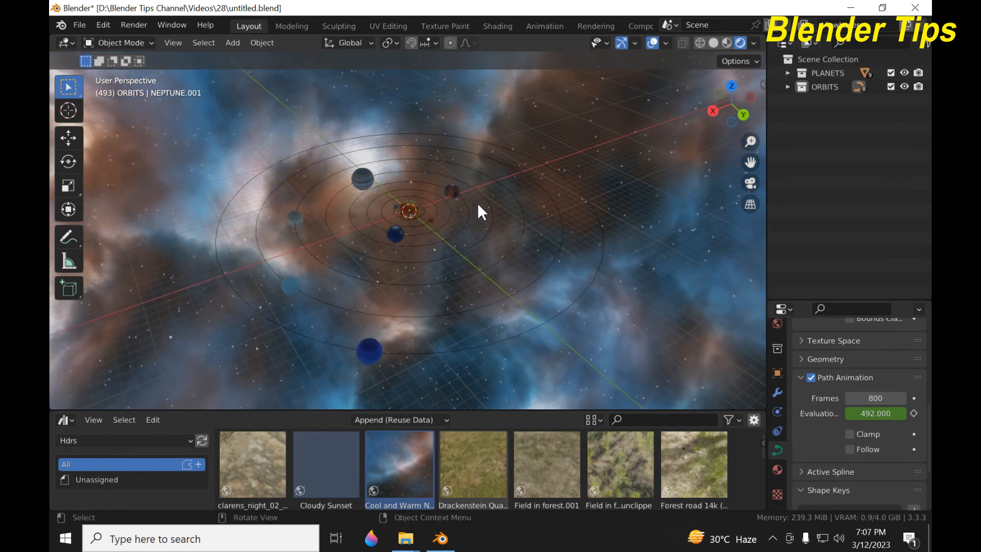
Shrink the Asset Browser area below the viewport and change it back into a Timeline
{"action": "scroll", "coordinate": [417, 207], "scroll_direction": "up", "scroll_amount": 1}
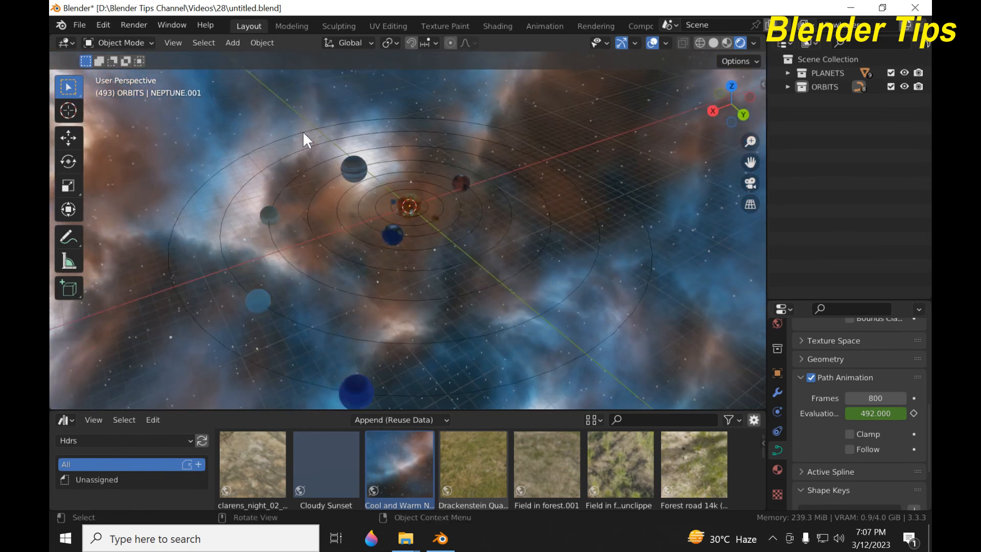
{"action": "mouse_move", "coordinate": [535, 227]}
{"action": "middle_mouse_down"}
{"action": "mouse_move", "coordinate": [526, 231]}
{"action": "mouse_move", "coordinate": [536, 225]}
{"action": "middle_mouse_up"}
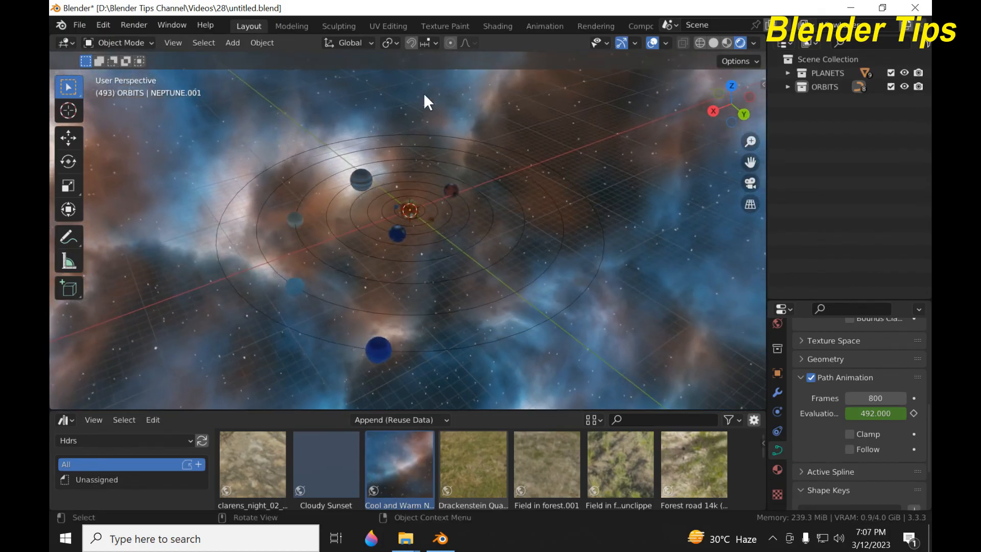
{"action": "middle_click_drag", "start_coordinate": [609, 295], "coordinate": [609, 231]}
{"action": "scroll", "coordinate": [608, 228], "scroll_direction": "up", "scroll_amount": 3}
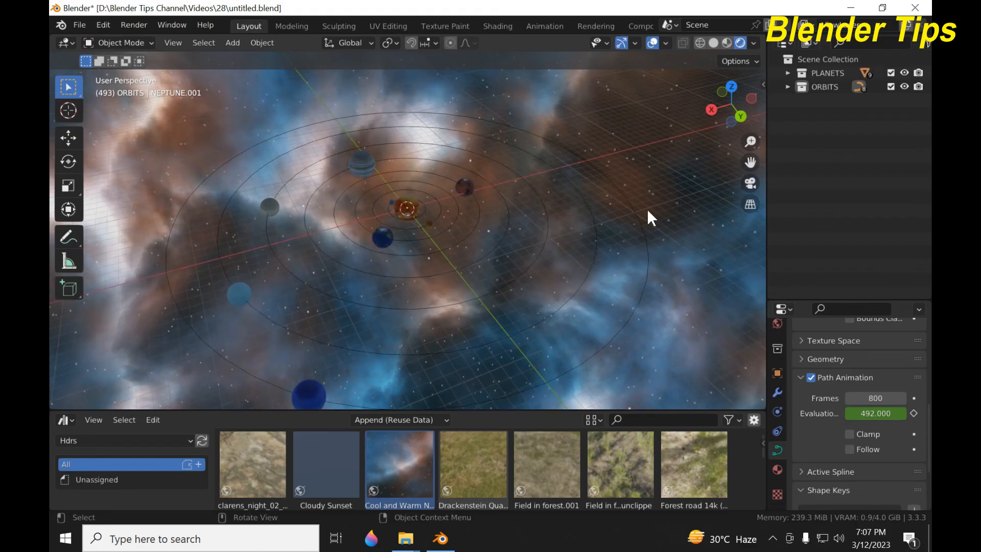
{"action": "left_click_drag", "start_coordinate": [458, 411], "coordinate": [458, 468]}
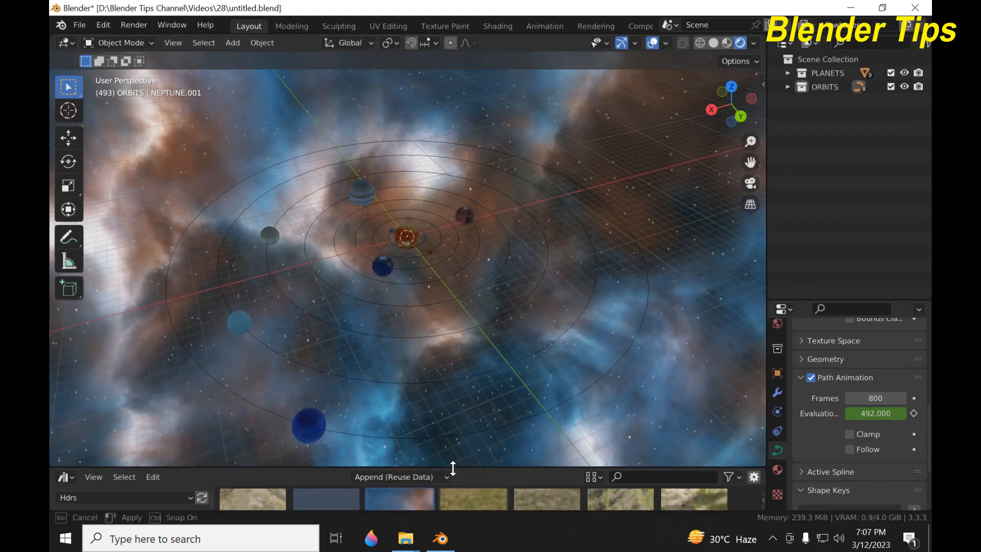
{"action": "left_click", "coordinate": [66, 476]}
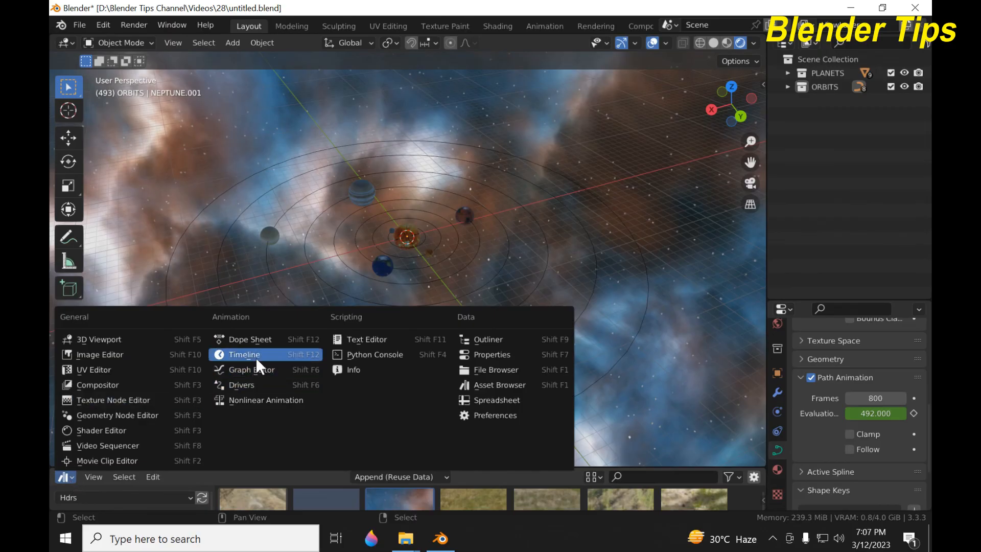
{"action": "left_click", "coordinate": [251, 355]}
Play the animation to check the planets orbiting in front of the nebula background
{"action": "middle_click_drag", "start_coordinate": [572, 309], "coordinate": [569, 309]}
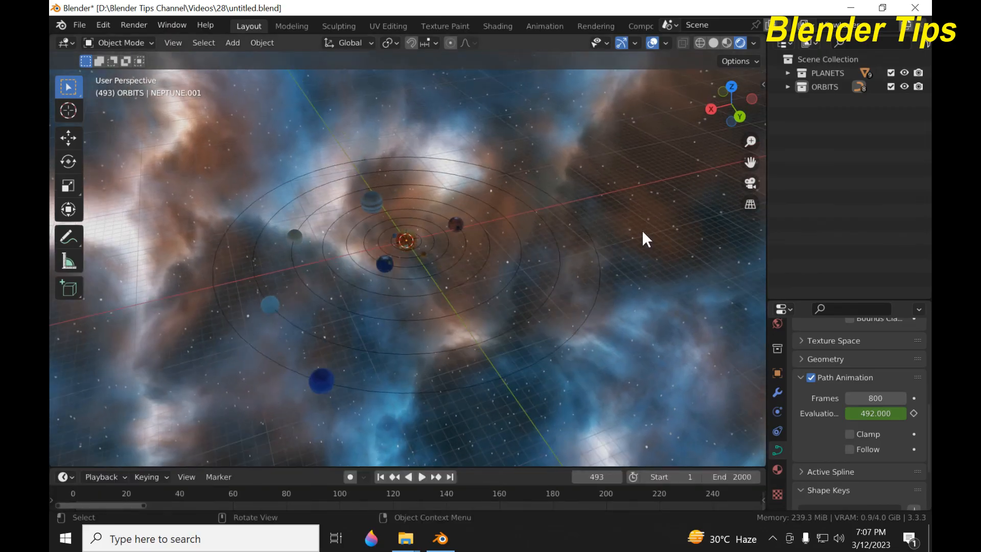
{"action": "key", "text": "space"}
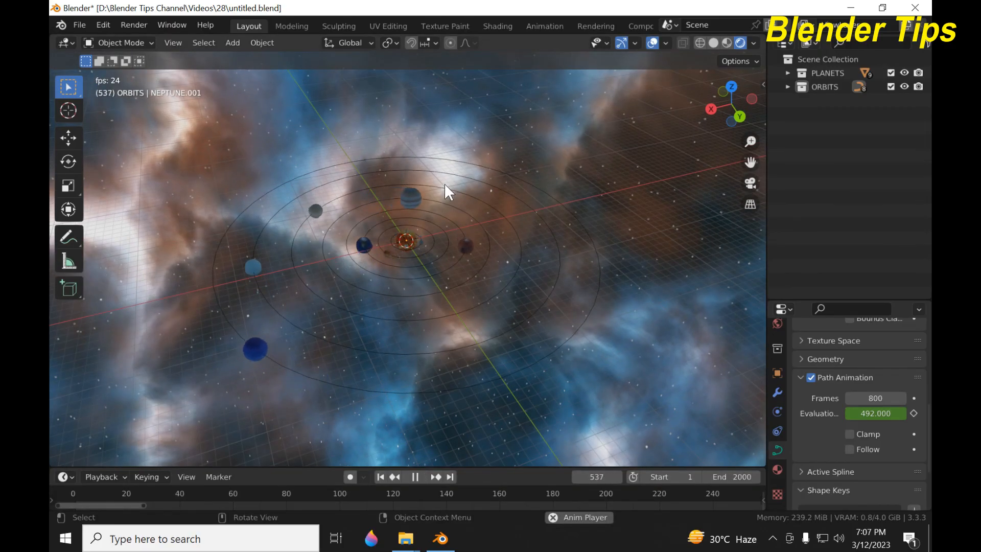